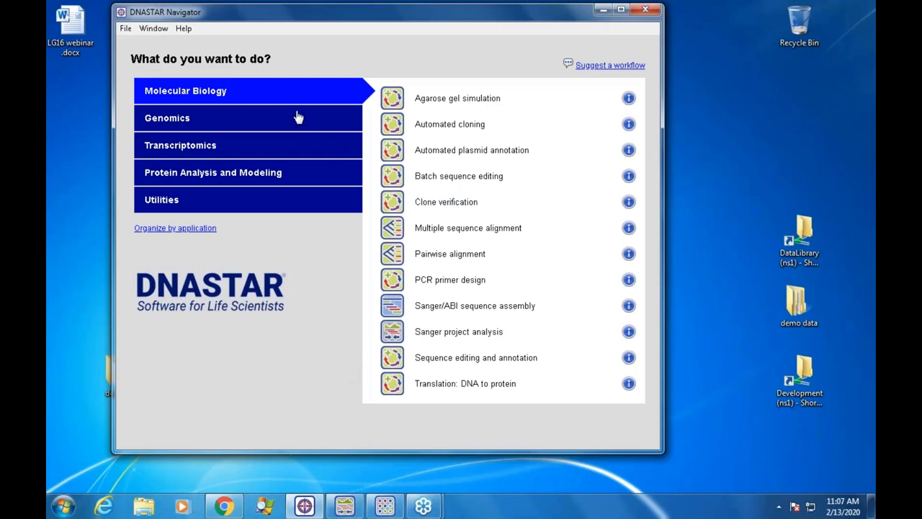
Step: View the Genomics and Transcriptomics workflows, and organize the Navigator by application in a narrower window
click(221, 121)
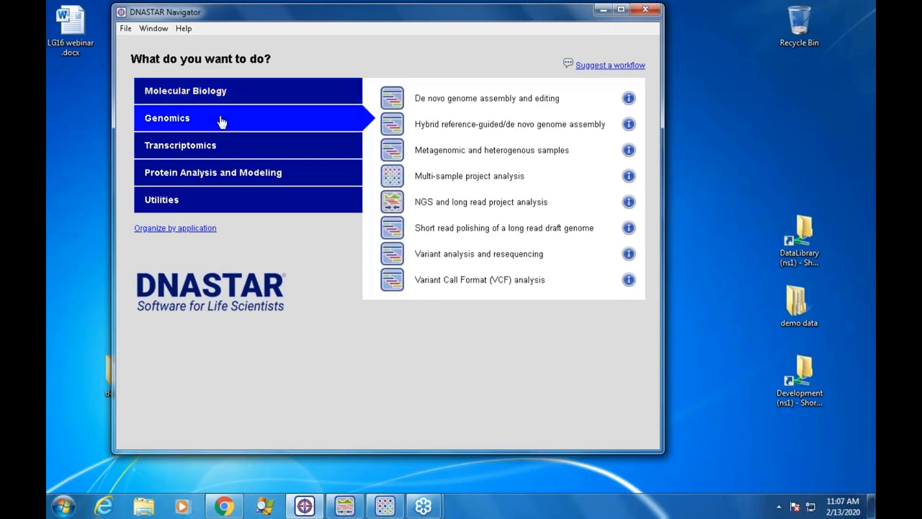
click(255, 155)
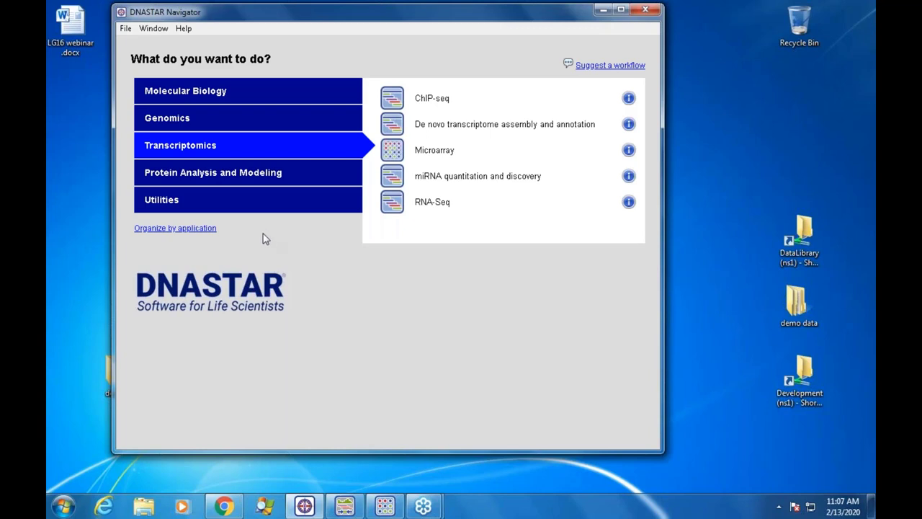
click(184, 229)
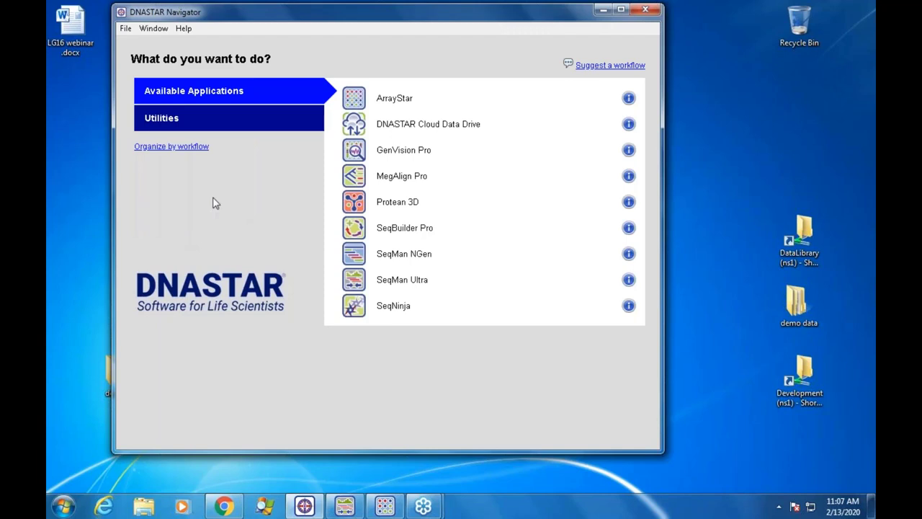
drag(661, 173, 580, 213)
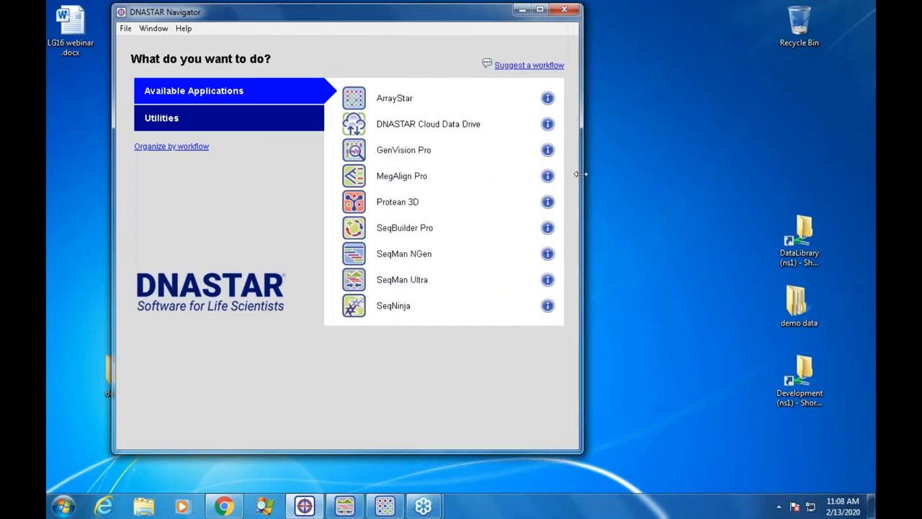
drag(457, 18, 369, 15)
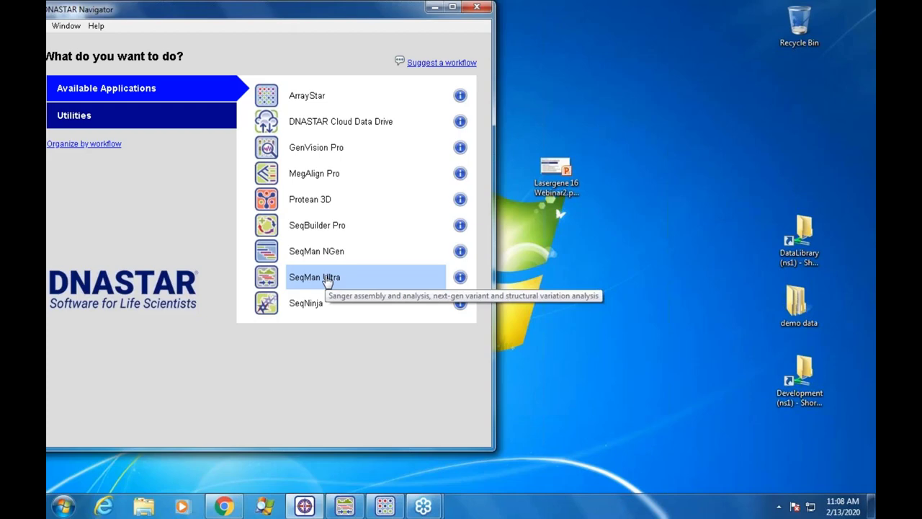
Step: Open SeqMan Ultra from the available applications and minimize the Navigator window behind it
click(328, 280)
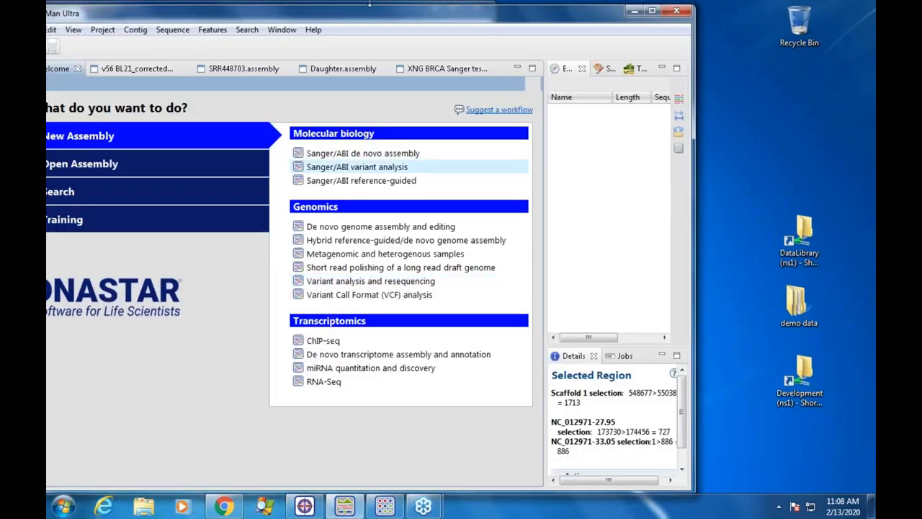
drag(357, 14, 499, 8)
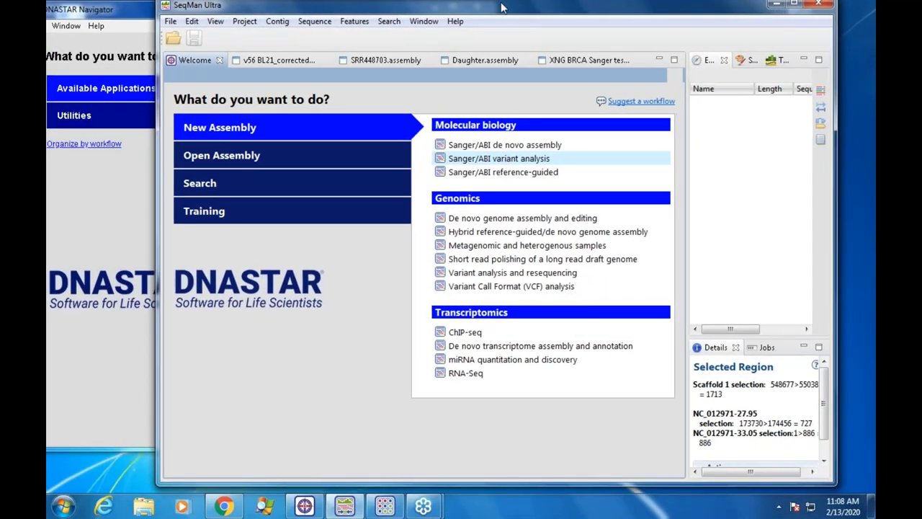
click(116, 9)
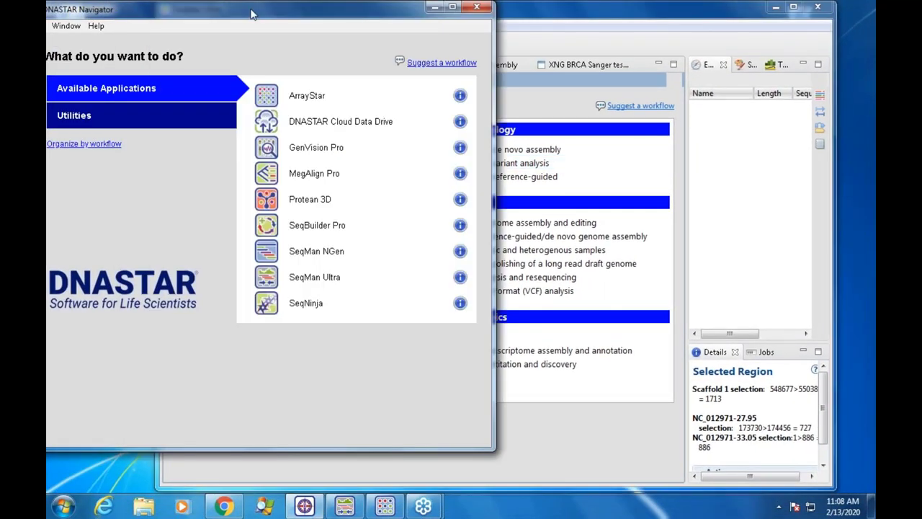
click(435, 11)
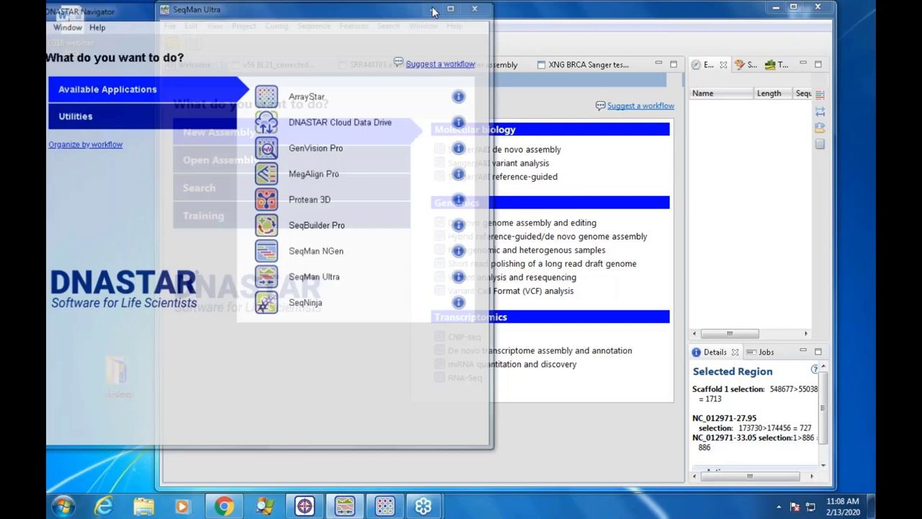
drag(549, 14, 507, 15)
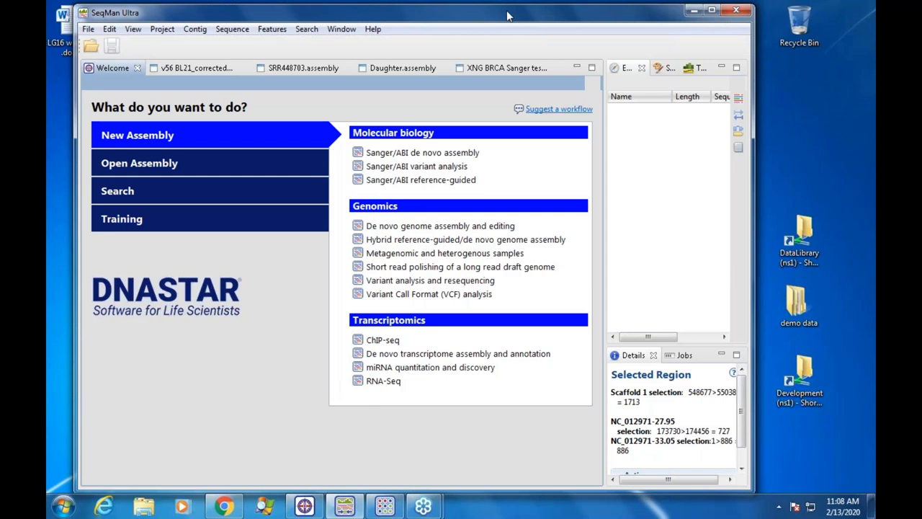
Step: View the Open Assembly choices and recent documents in SeqMan Ultra, and minimize its window
click(195, 167)
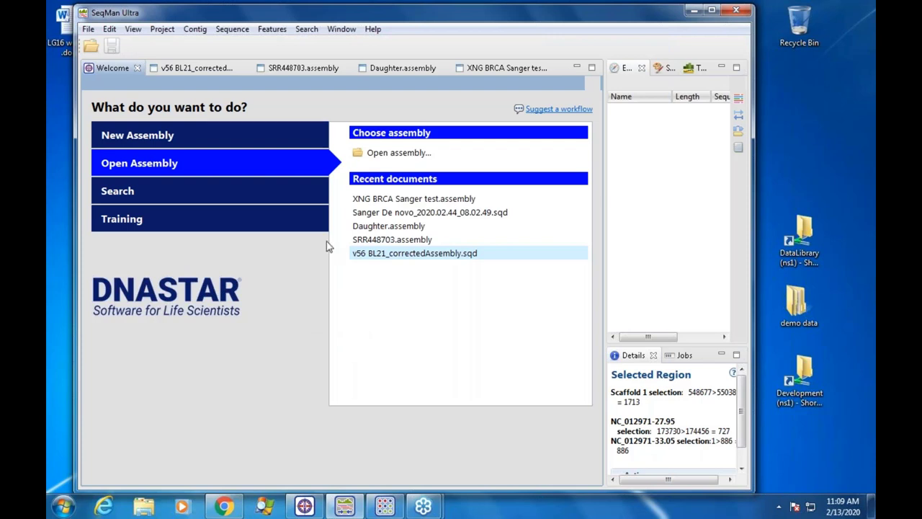
drag(433, 16, 475, 16)
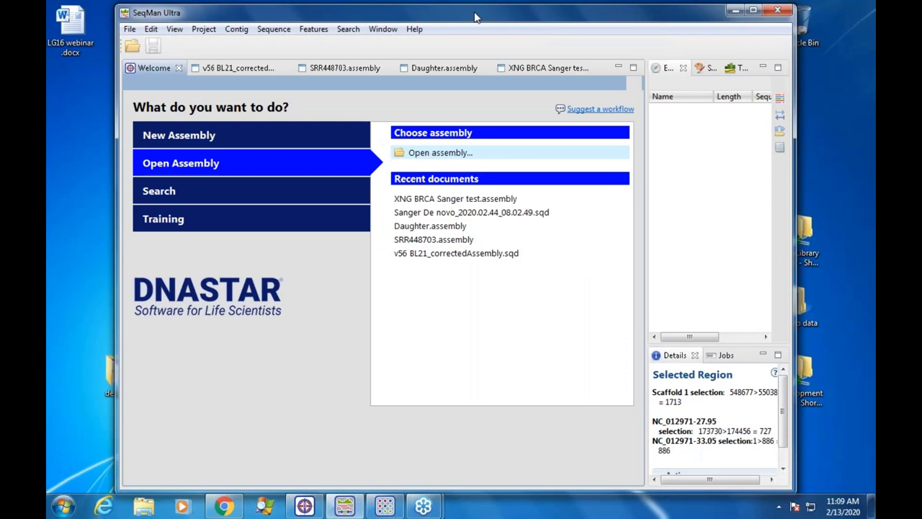
click(737, 12)
Step: Return to DNASTAR Navigator, organize it by workflow and show the Genomics workflows in a wider window
click(304, 505)
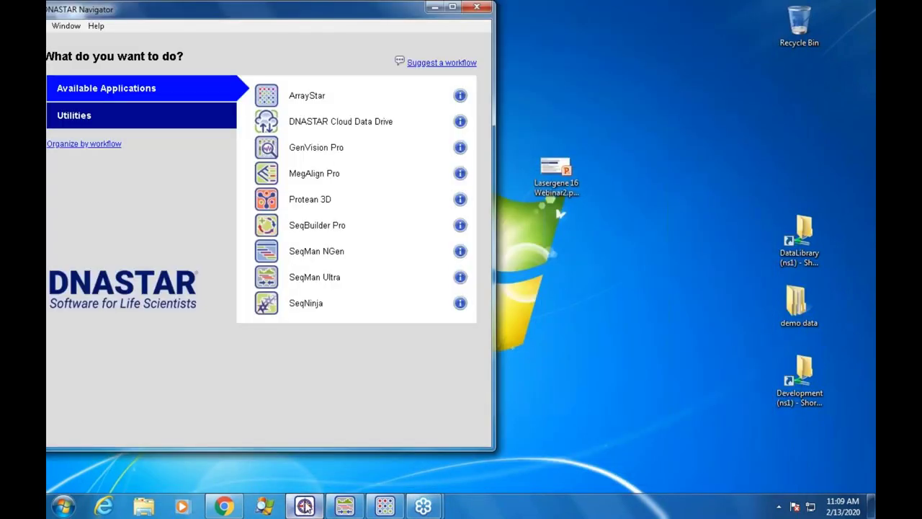
drag(271, 15, 274, 27)
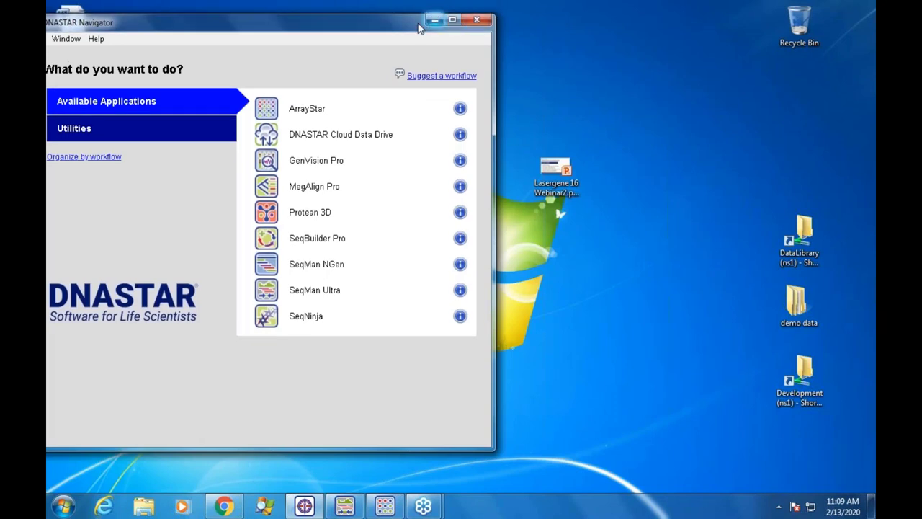
drag(343, 26, 468, 20)
click(206, 155)
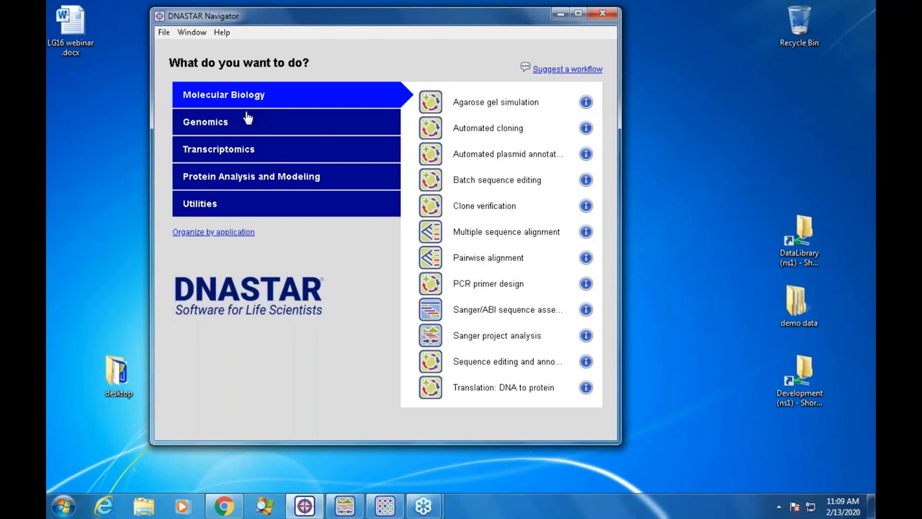
click(230, 126)
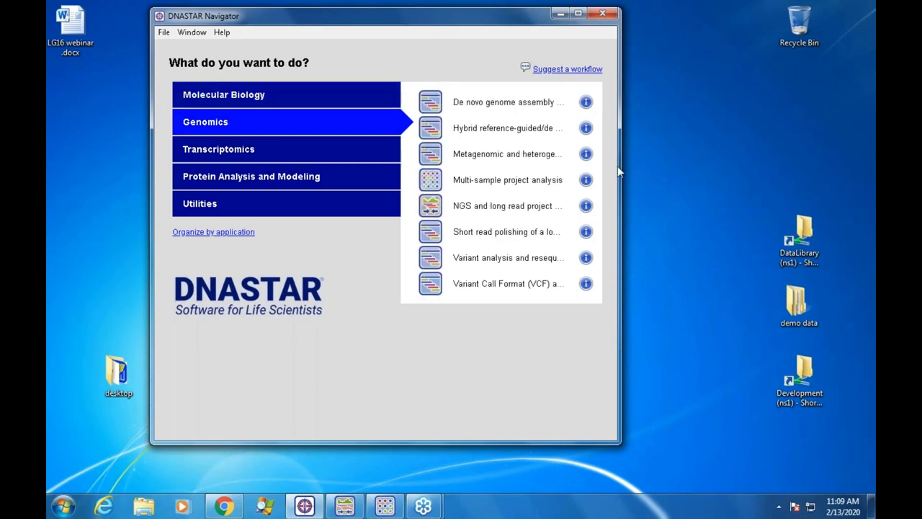
drag(621, 165, 780, 165)
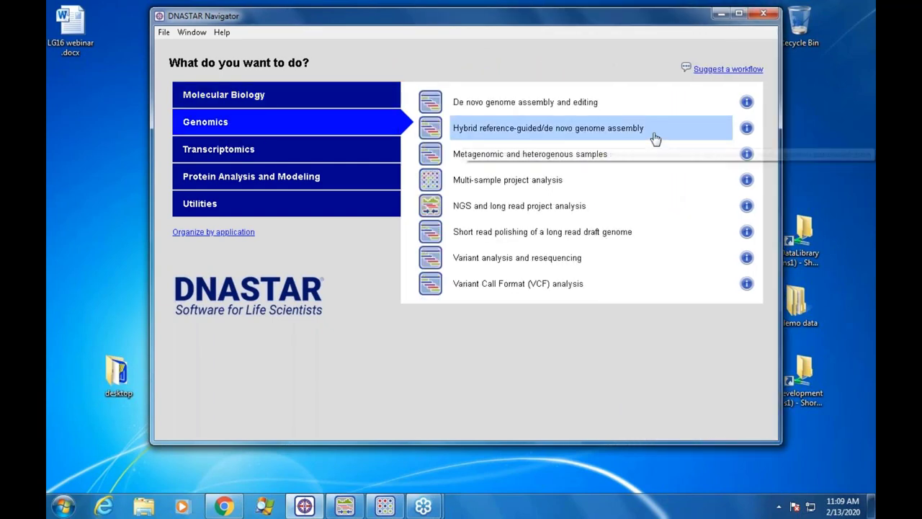
Step: Launch the De novo genome assembly and editing workflow in a narrowed SeqMan NGen window, and minimize the Navigator
click(520, 105)
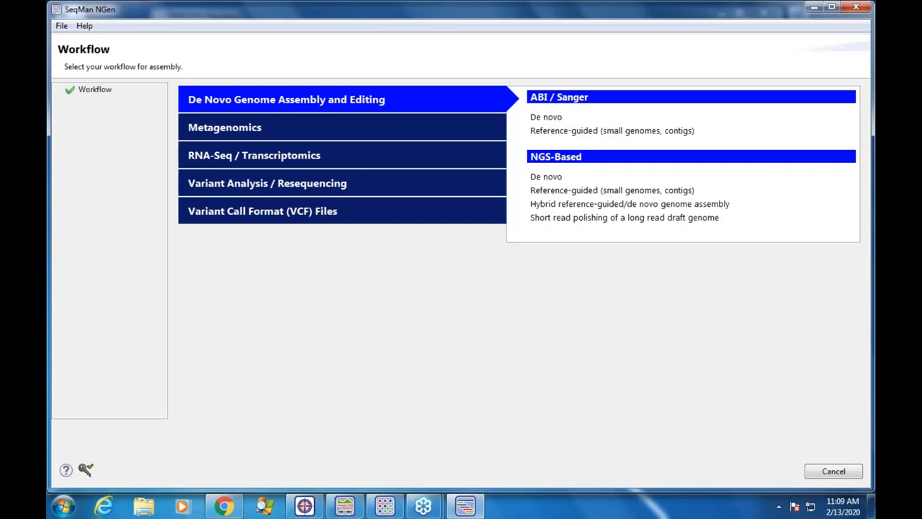
drag(871, 313, 709, 320)
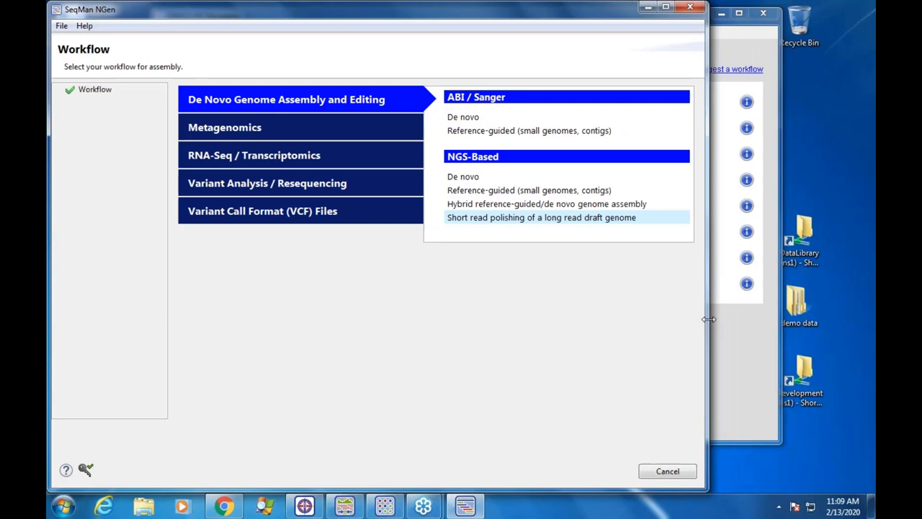
click(722, 15)
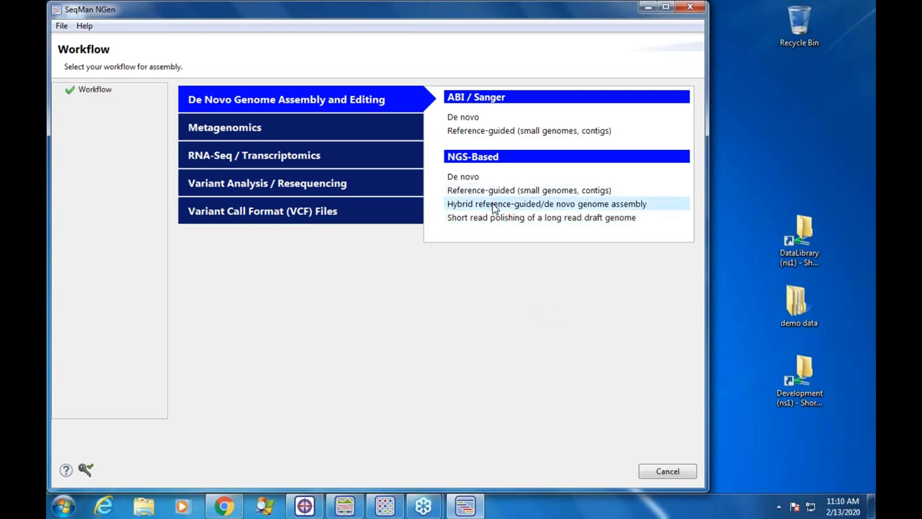
Step: Review the assembly workflows offered for de novo genomes, metagenomics, RNA-Seq / Transcriptomics, Variant Analysis / Resequencing and Variant Call Format (VCF) files
mouse_move(495, 208)
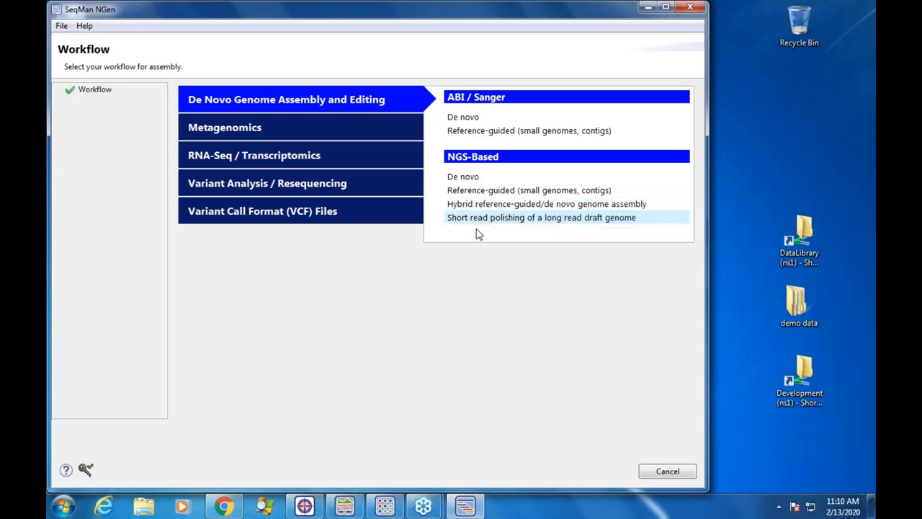
mouse_move(510, 222)
click(298, 131)
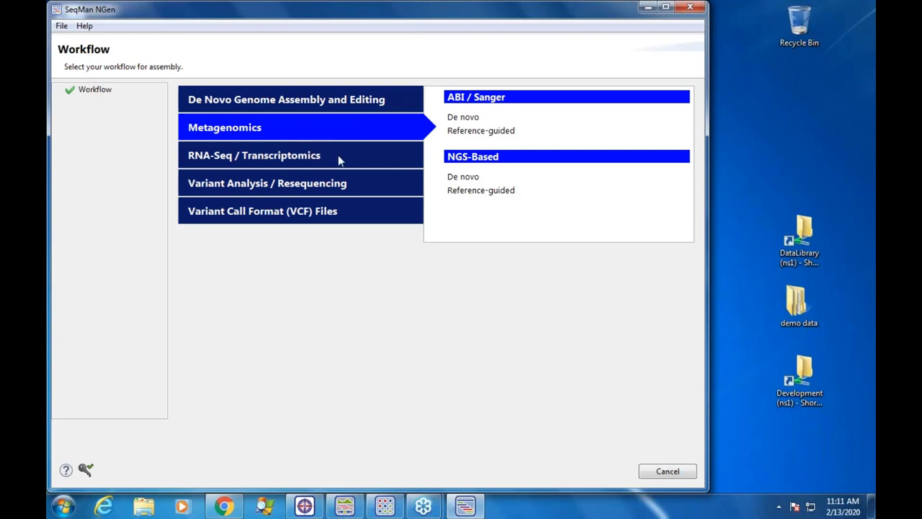
click(340, 160)
click(324, 122)
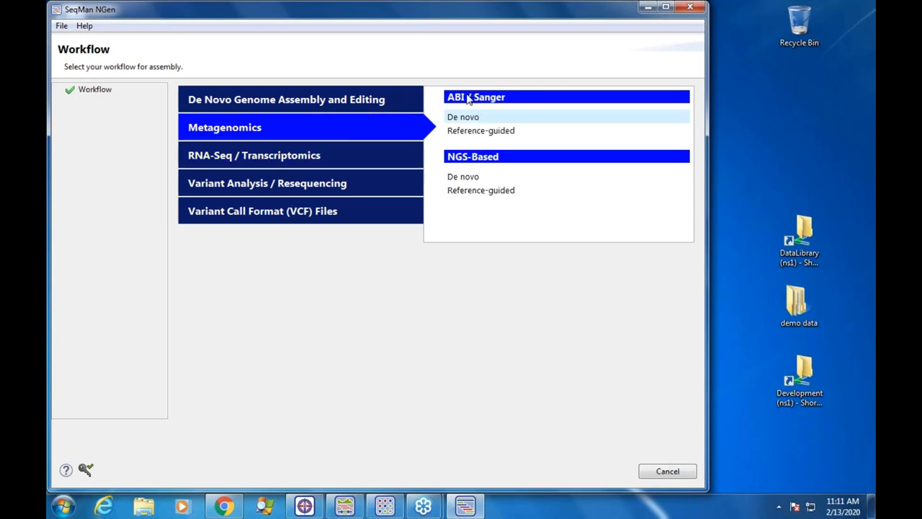
click(355, 159)
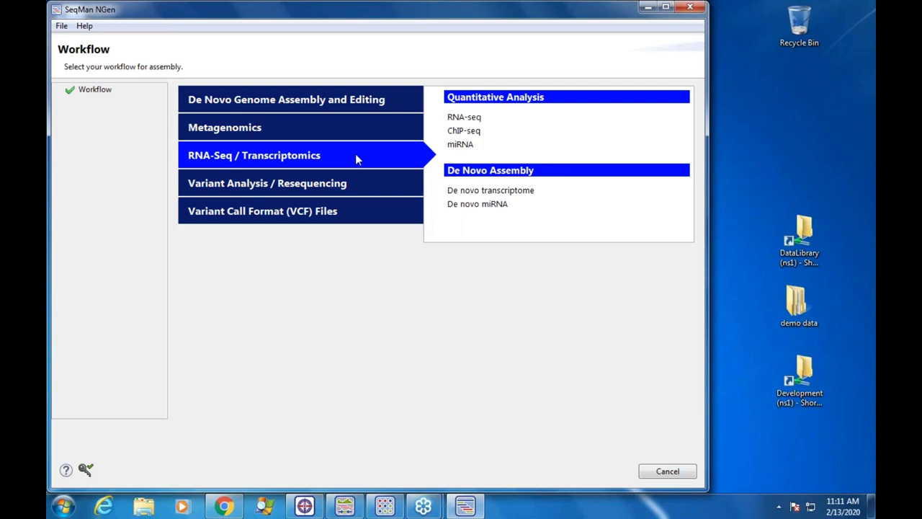
click(342, 131)
click(348, 102)
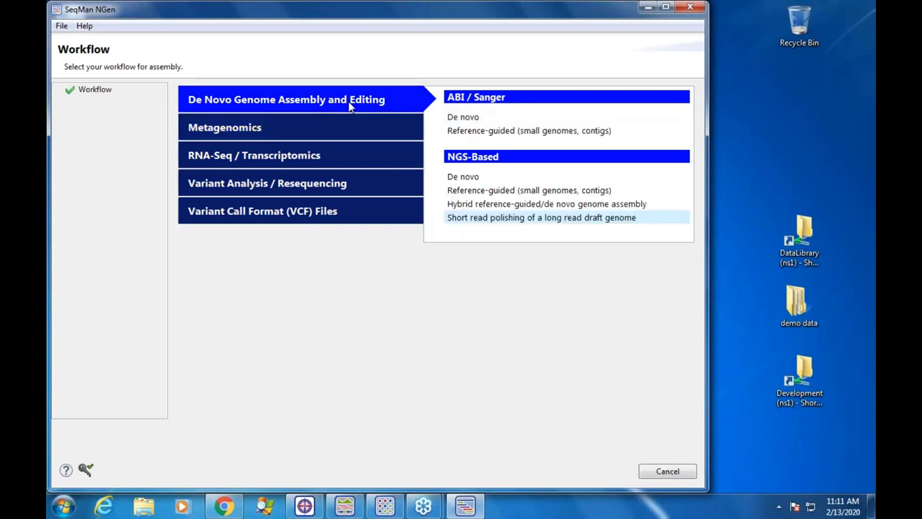
click(368, 188)
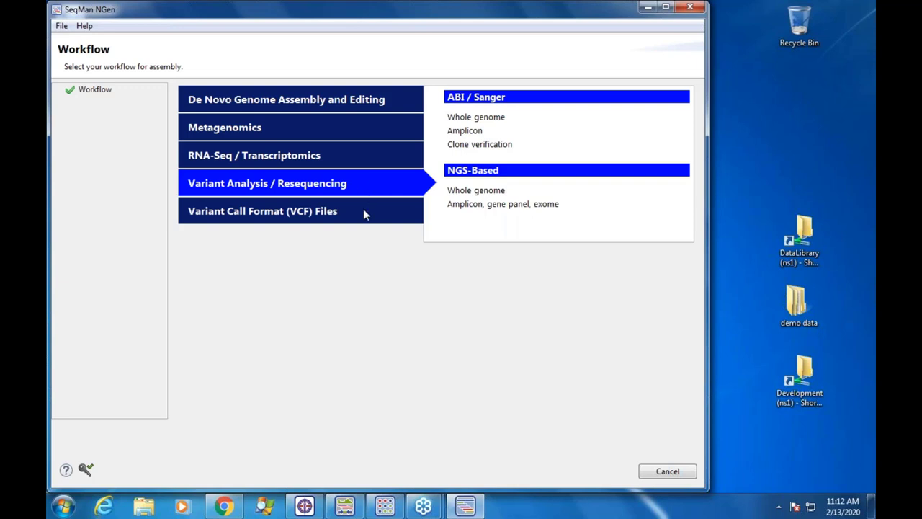
click(364, 211)
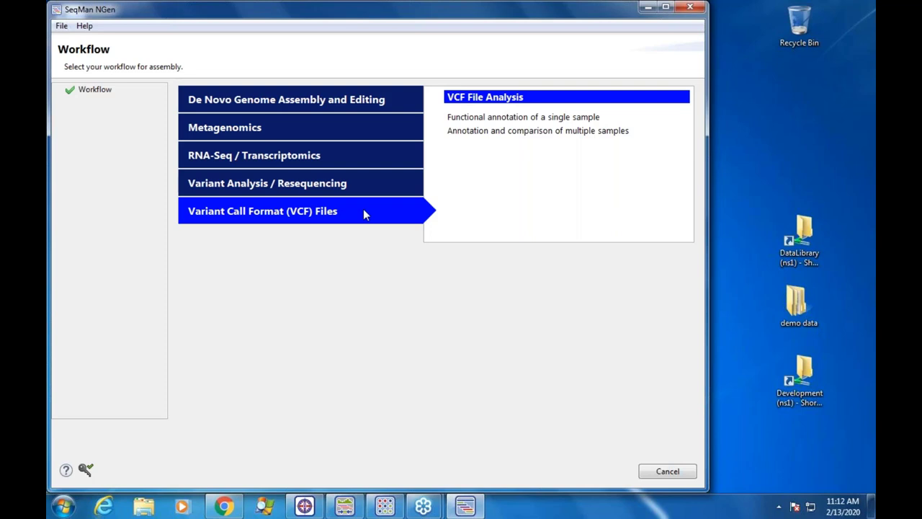
Step: Choose the NGS-Based De novo workflow under De Novo Genome Assembly and Editing
click(313, 105)
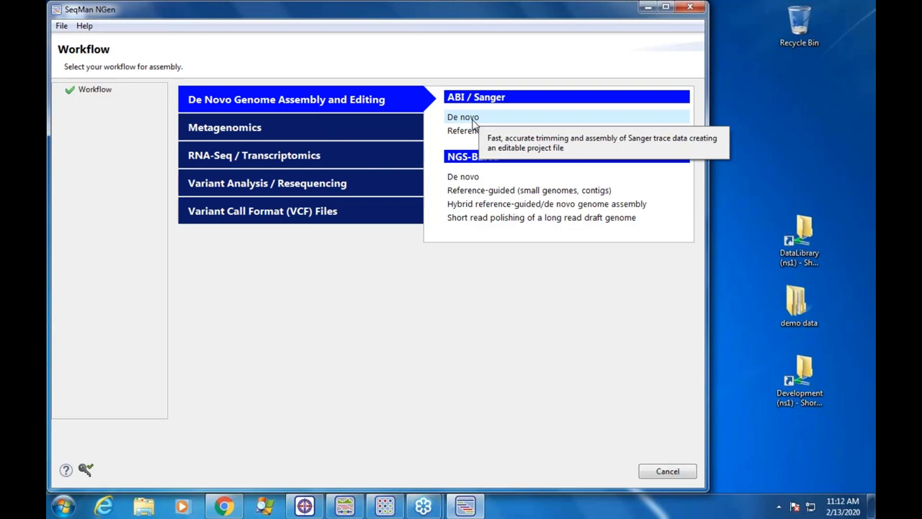
click(467, 178)
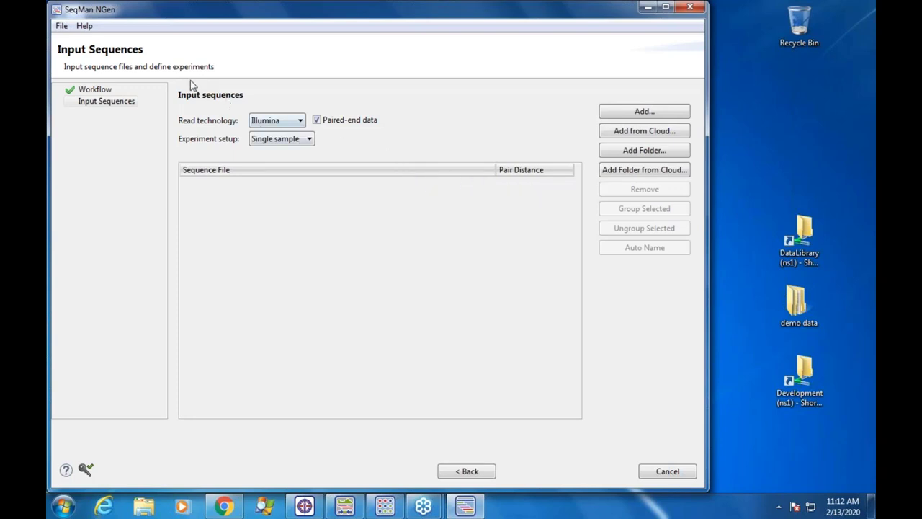
Step: Open the data folder of Salmonella strains inside the demo data folder, and place its window beside the Input Sequences page
double_click(797, 305)
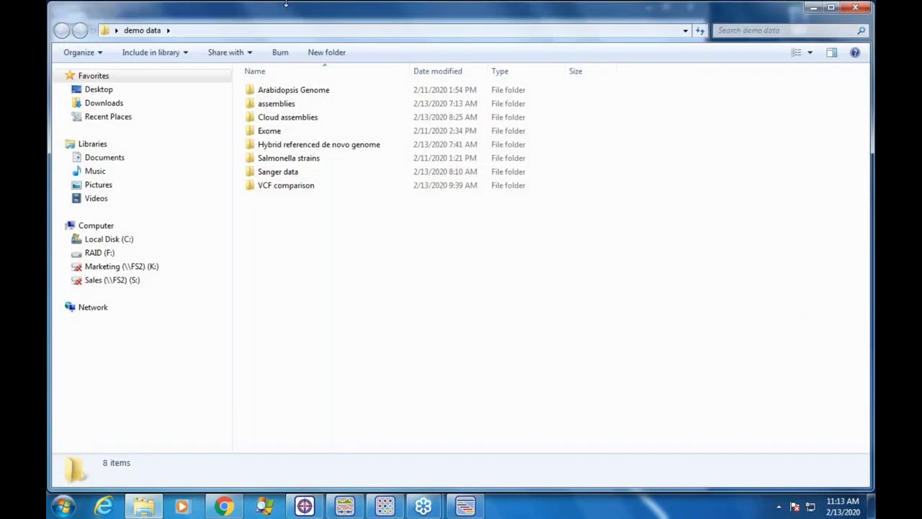
drag(272, 18, 649, 177)
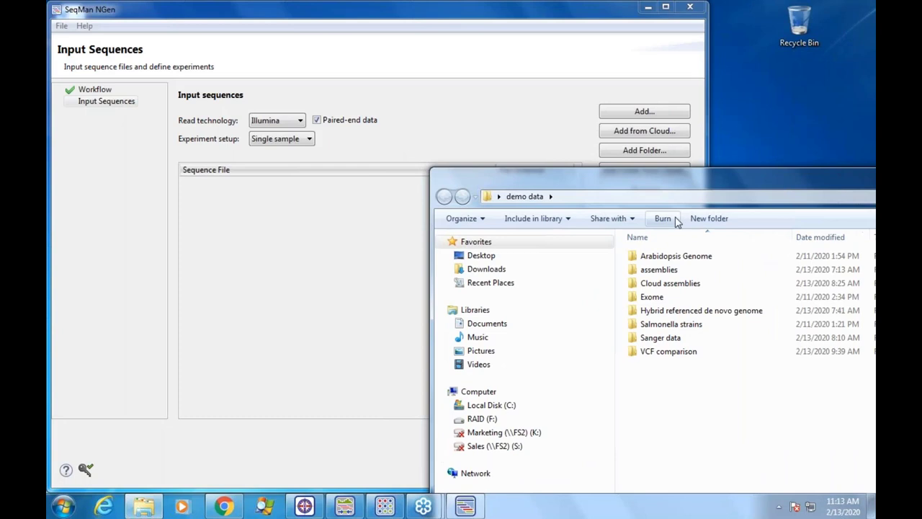
double_click(670, 324)
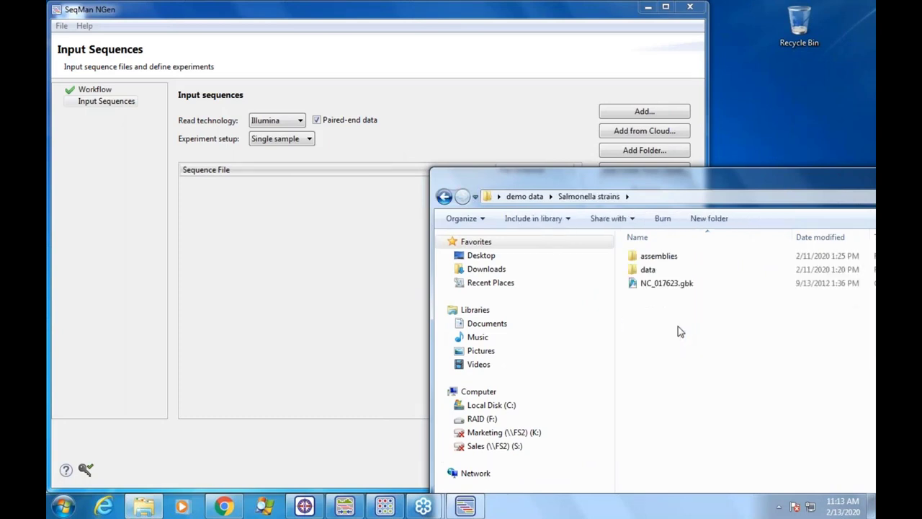
double_click(648, 269)
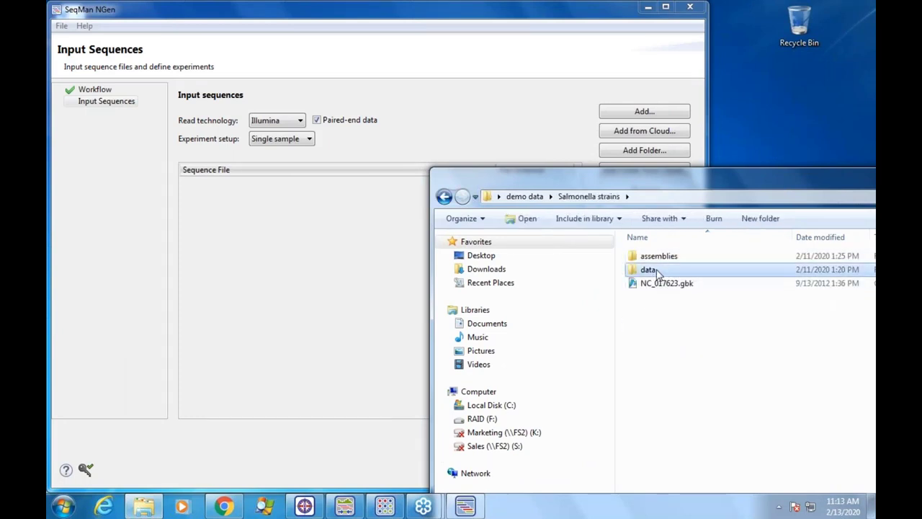
drag(651, 188, 616, 34)
Step: Add the read files SRR1745556_1.fastq through SRR2121403_2.fastq to the input sequence list, and move the folder window clear
click(621, 103)
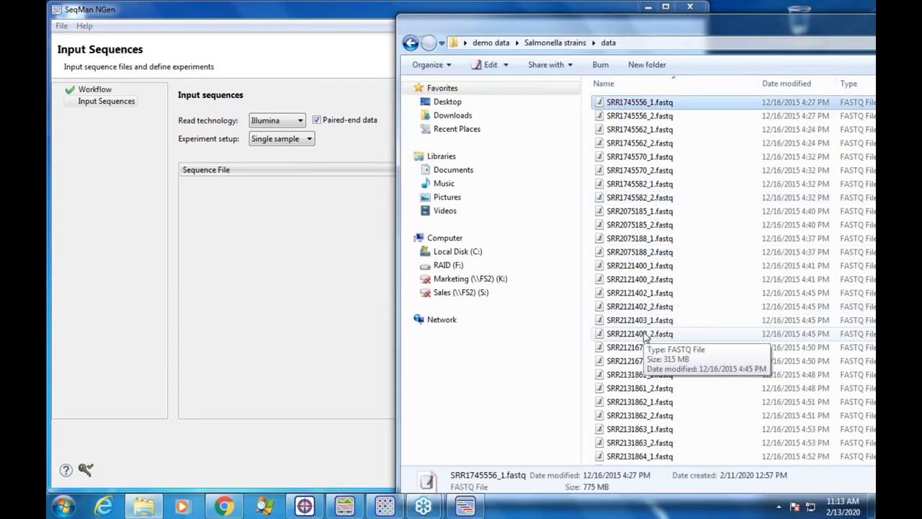
shift+click(644, 334)
drag(635, 186, 264, 289)
drag(736, 21, 663, 86)
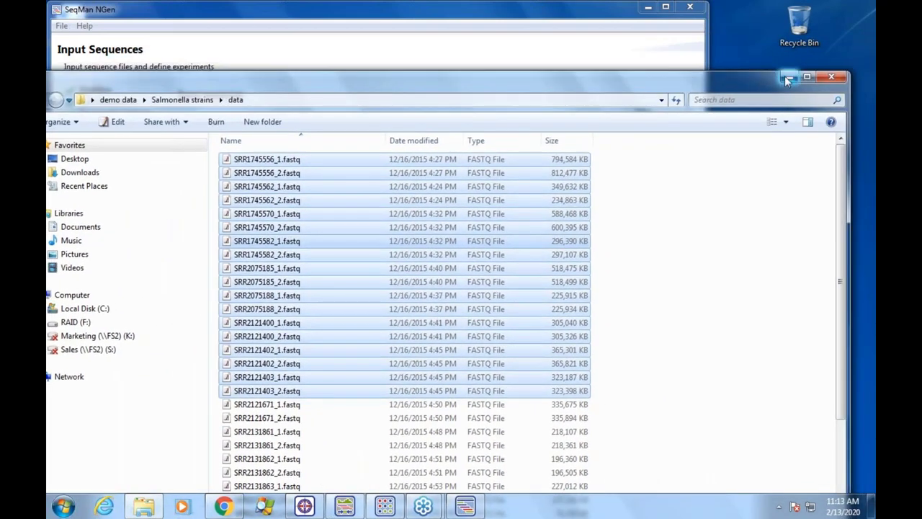
Step: Minimize the data folder window, accept the input sequences and default preassembly options, and set the estimated genome length to 4700000 bp
click(788, 78)
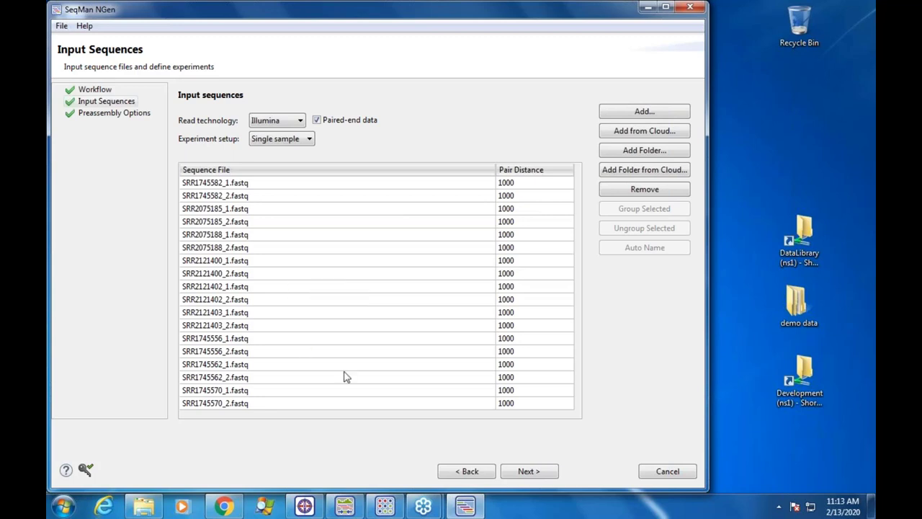
click(539, 475)
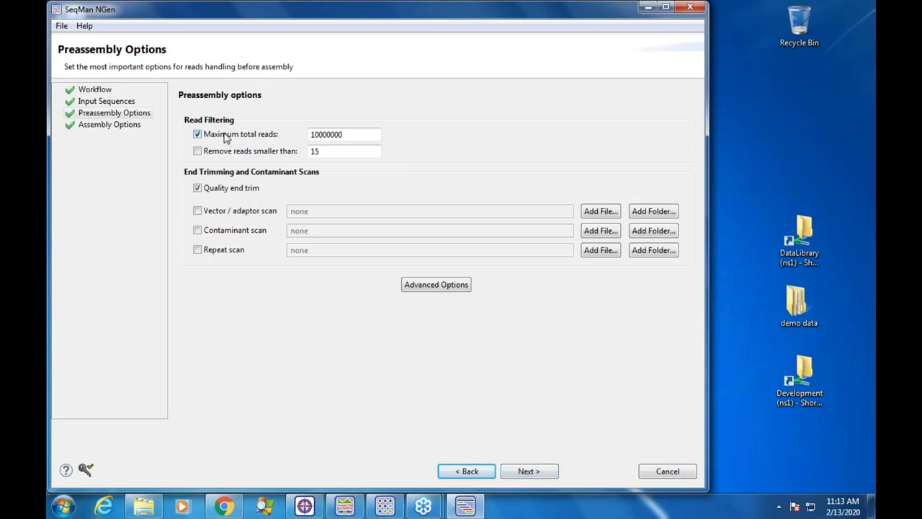
mouse_move(226, 137)
click(531, 475)
double_click(314, 114)
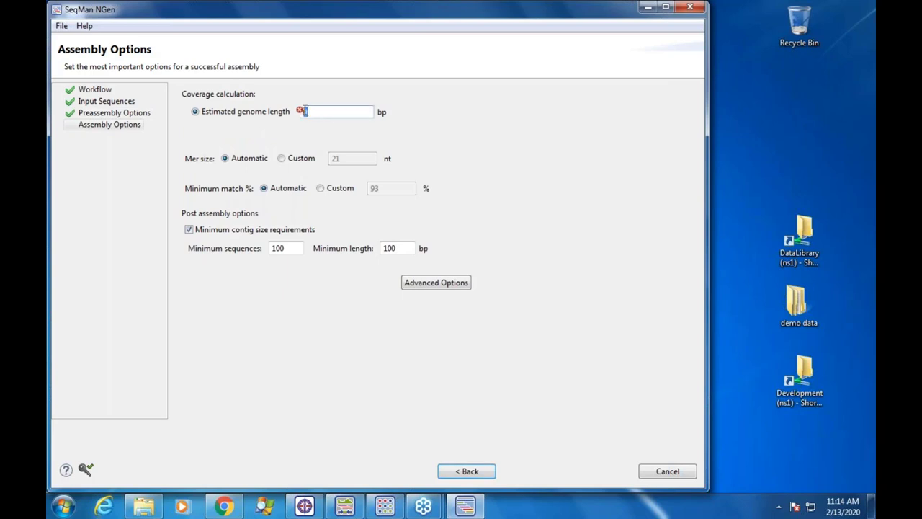
text(4700000)
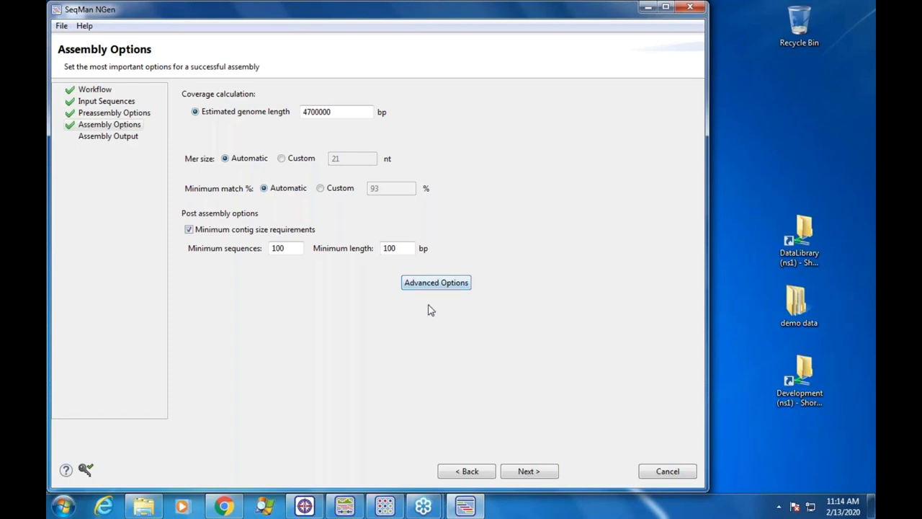
Step: Accept the assembly options and name the assembly project "de novo NGS genome"
click(531, 473)
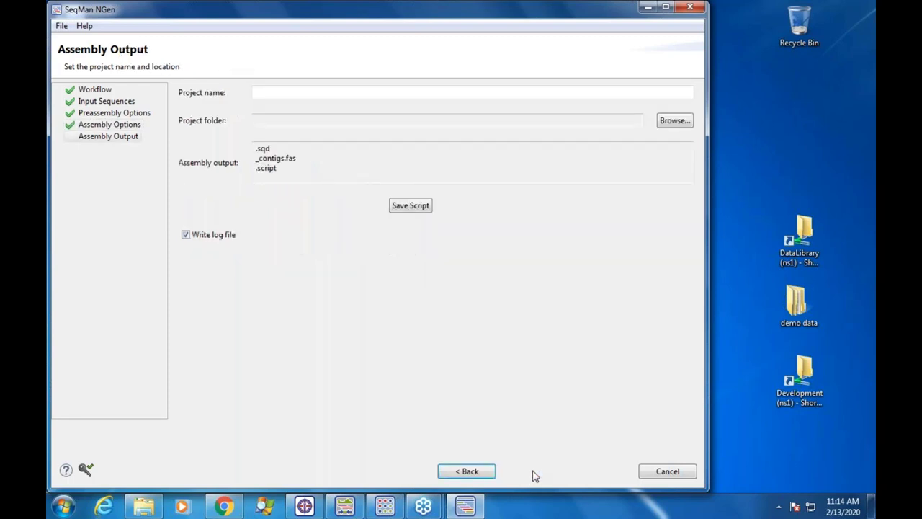
click(288, 92)
text(de novo)
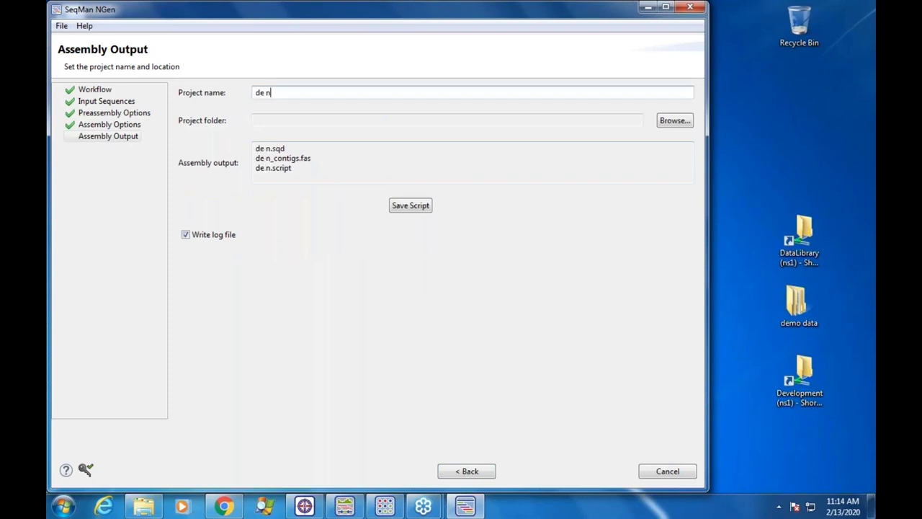
key(BackSpace)
key(BackSpace)
text(vo NGS g)
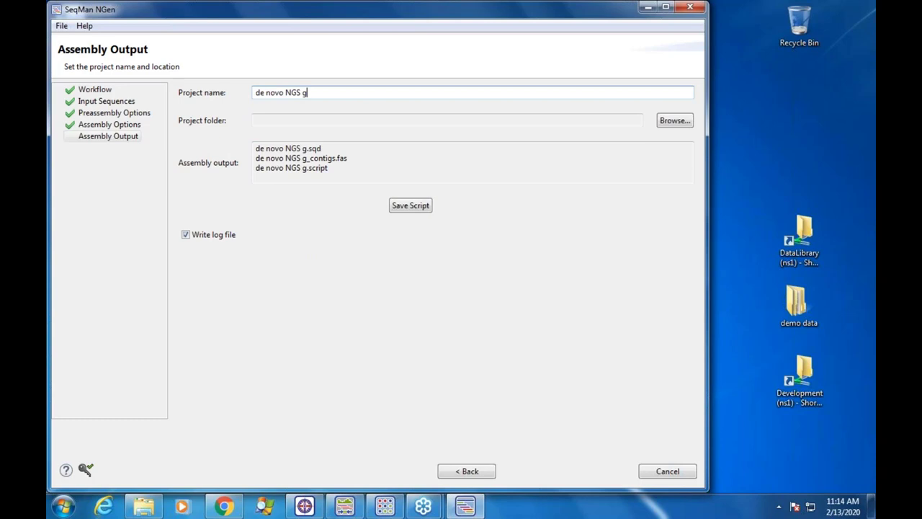
text(enome)
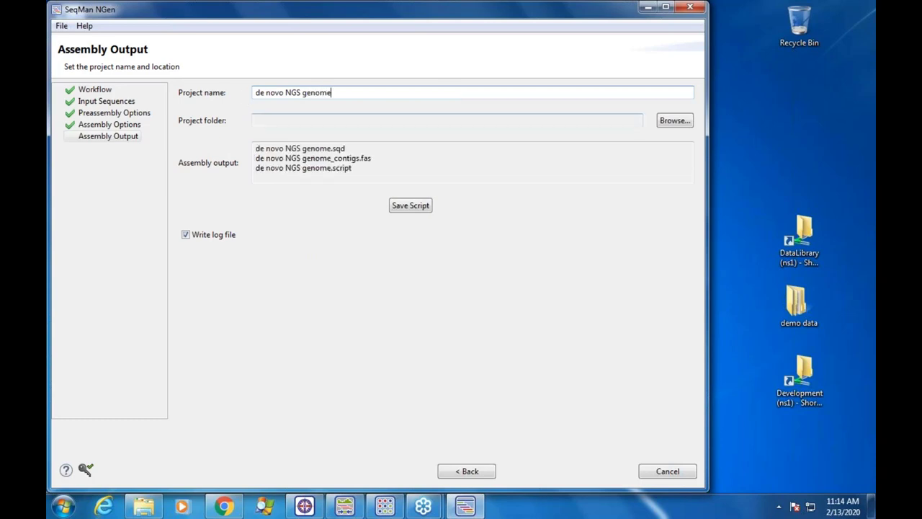
Step: Set the project folder to assemblies inside demo data, and continue to the Run Assembly Project page
click(680, 122)
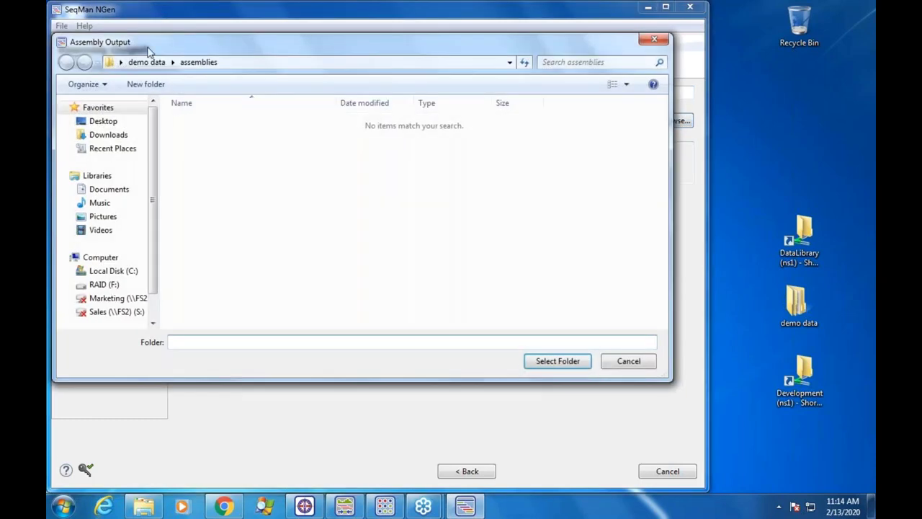
click(146, 62)
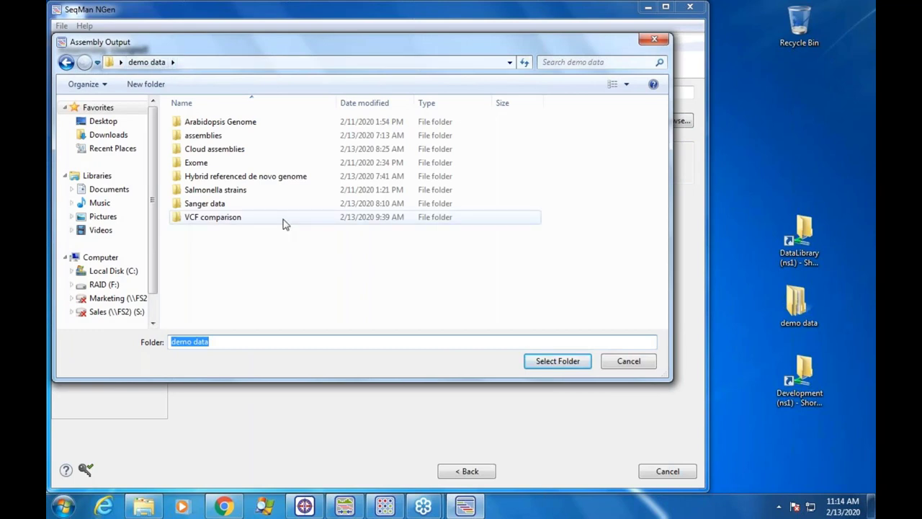
click(204, 136)
click(566, 360)
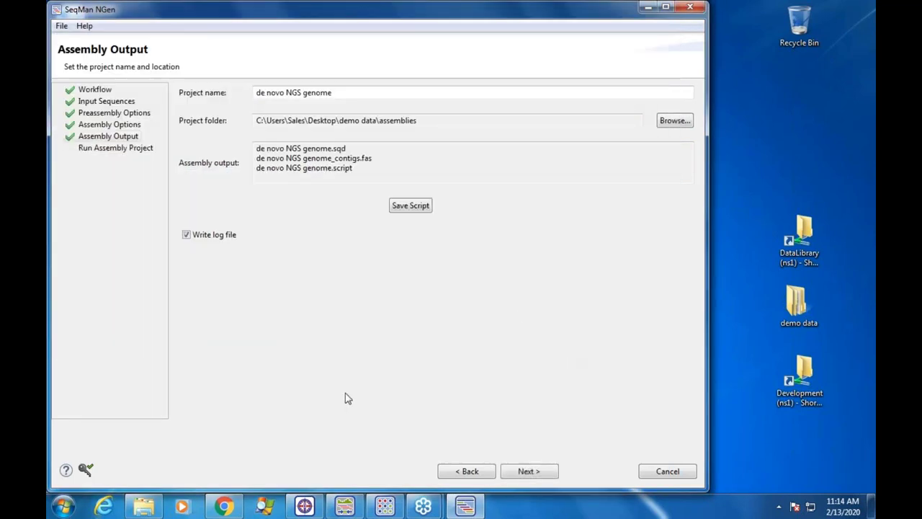
click(528, 472)
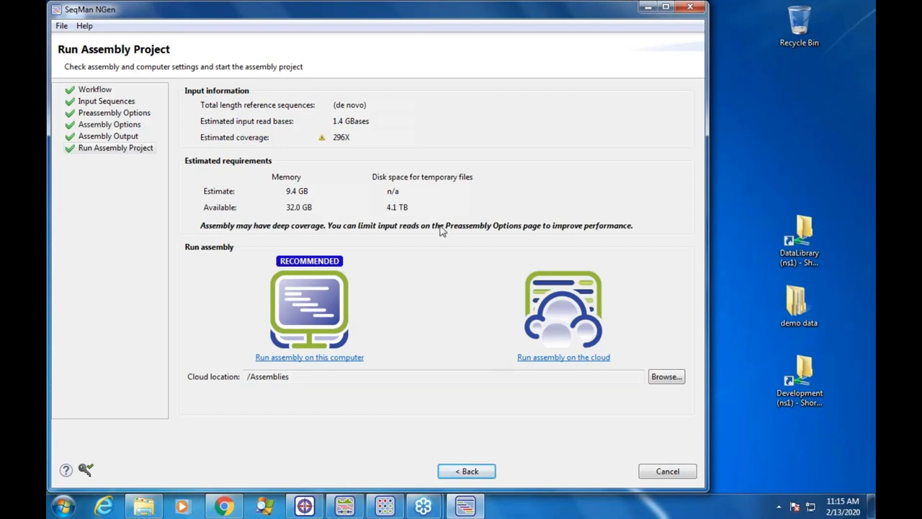
Step: Examine the estimated input read bases, coverage and memory requirement, marking each with the highlighter
click(866, 190)
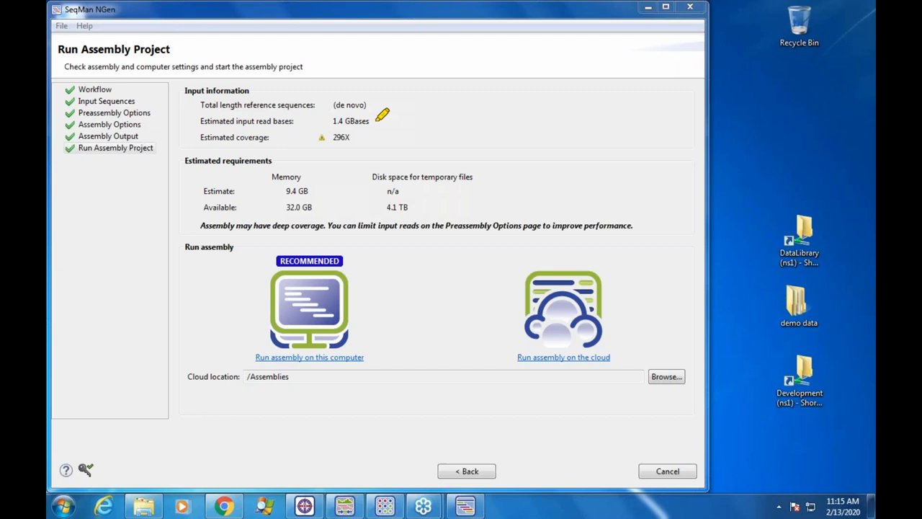
drag(379, 121, 407, 121)
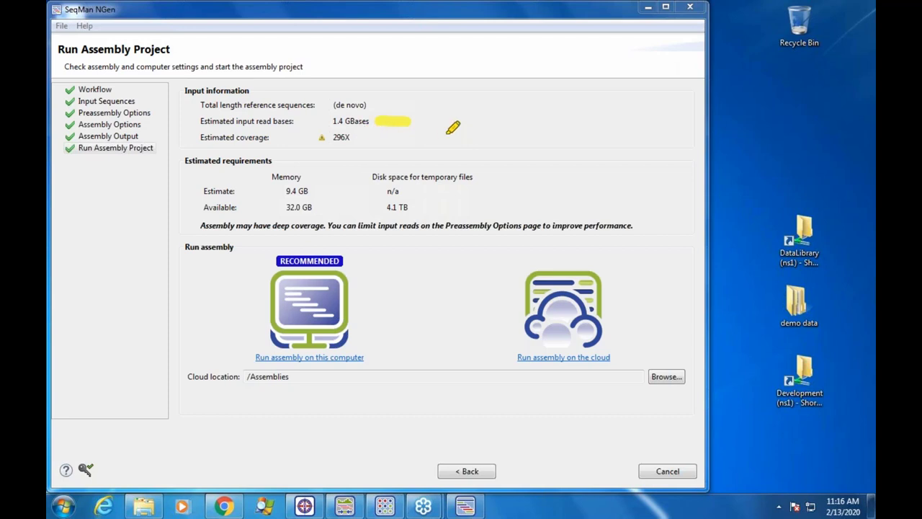
drag(358, 137, 392, 137)
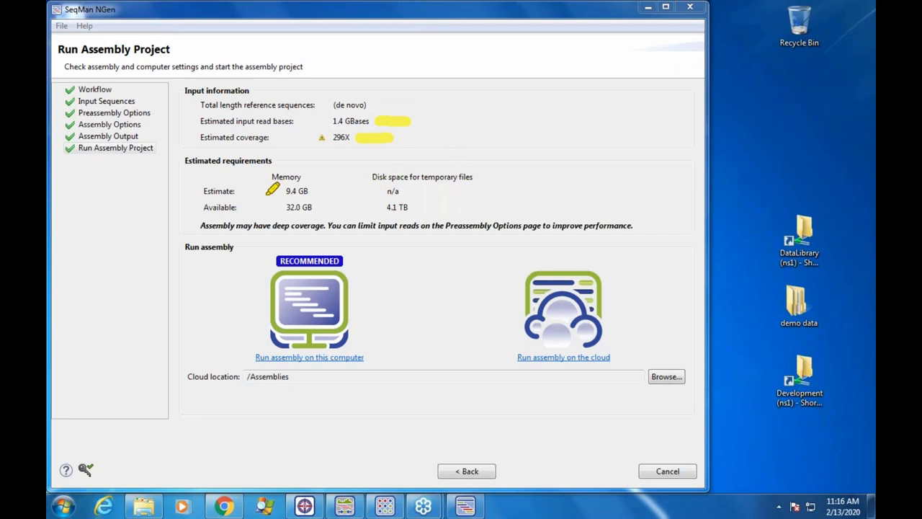
drag(310, 191, 337, 190)
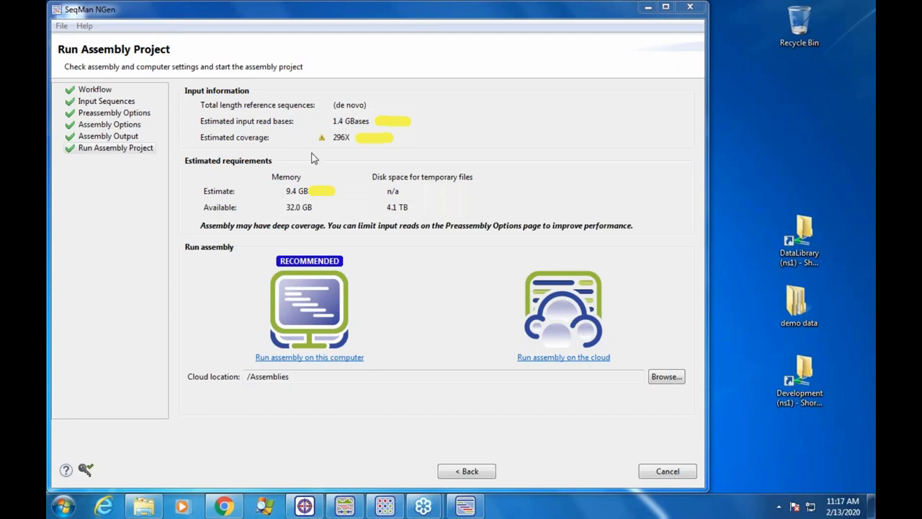
Step: Remove the read files from SRR2075185_1.fastq through SRR1745570_2.fastq from the input sequences, and return to the Run Assembly Project page
click(92, 104)
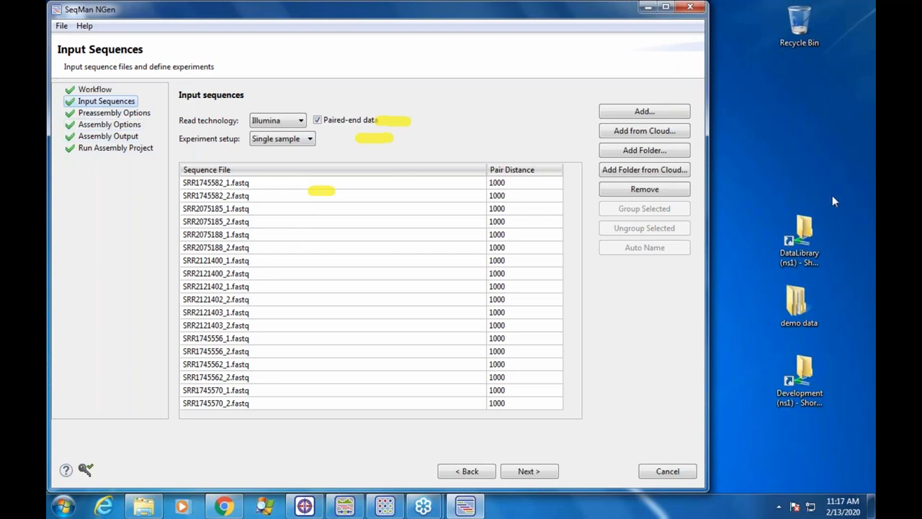
click(866, 188)
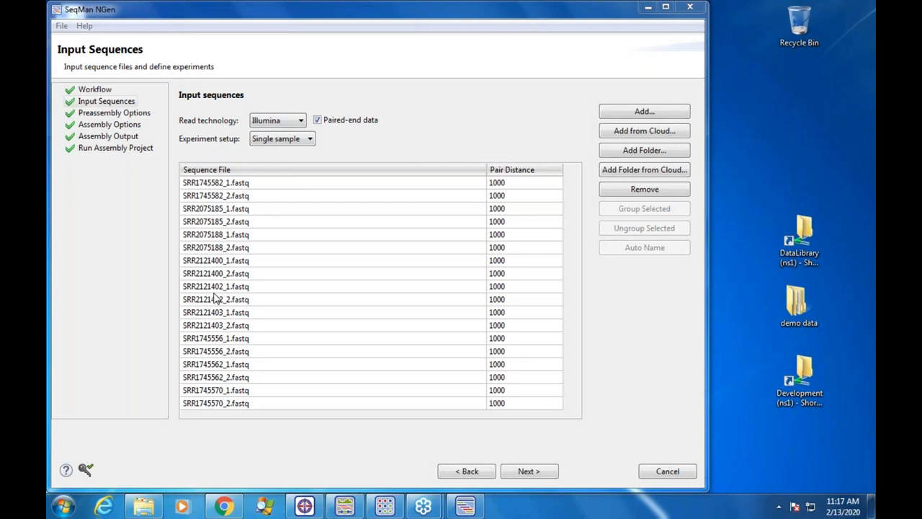
click(259, 211)
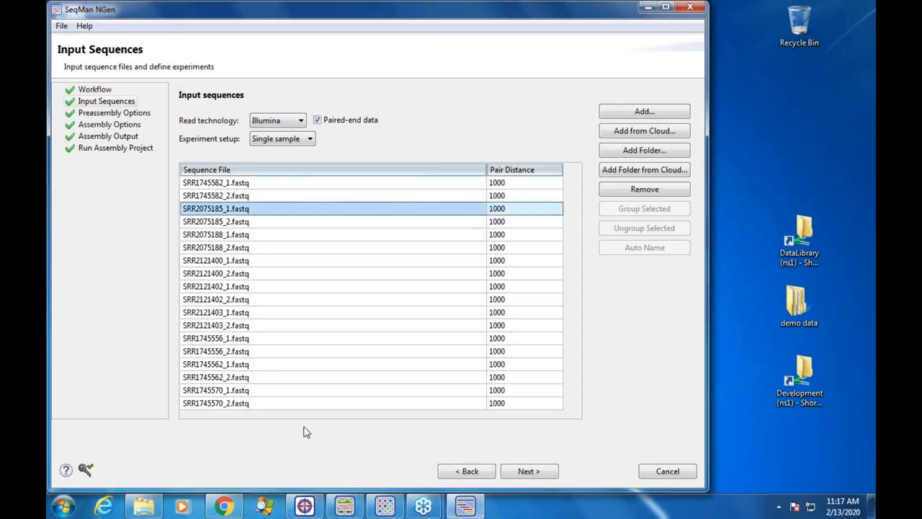
shift+click(245, 405)
click(634, 190)
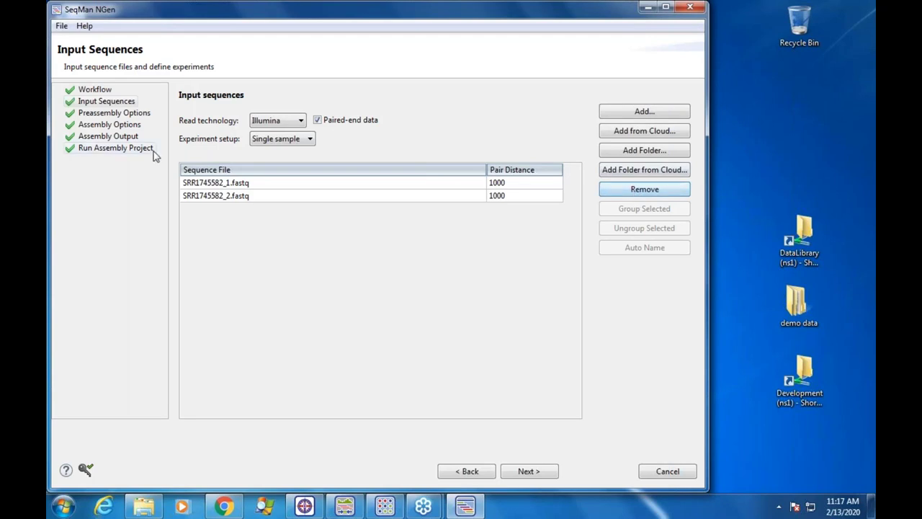
click(134, 150)
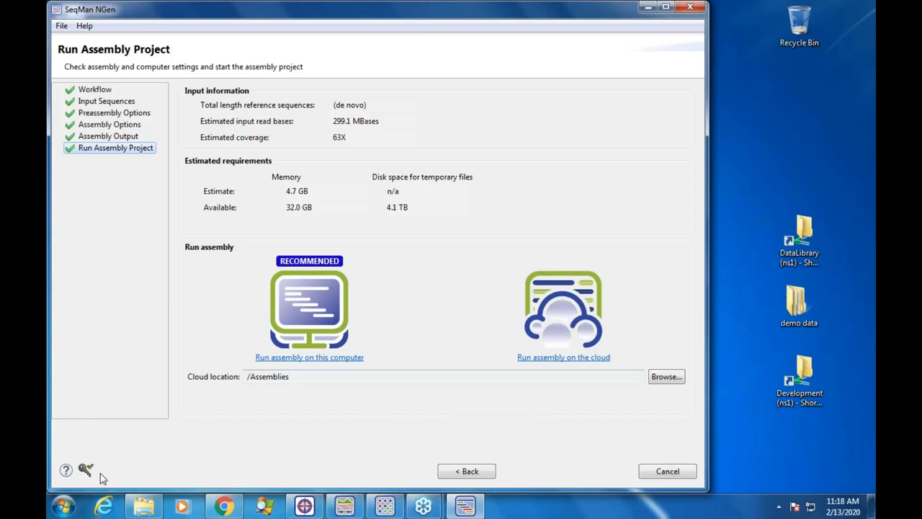
Step: View the license details of the service plan for cloud assemblies
mouse_move(87, 472)
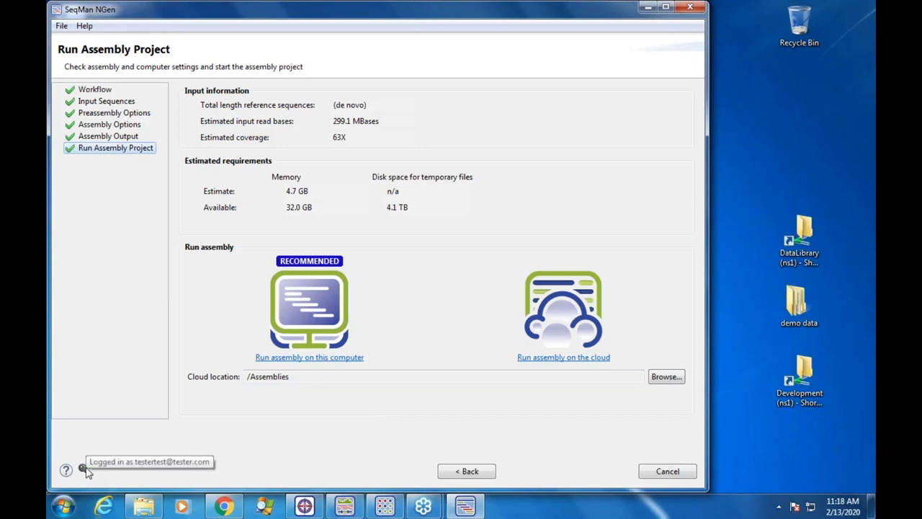
click(86, 470)
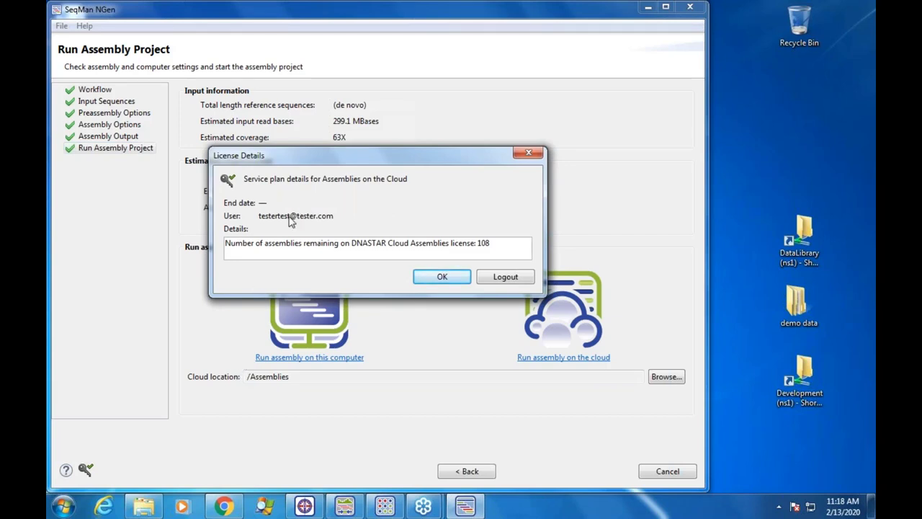
drag(397, 154, 444, 162)
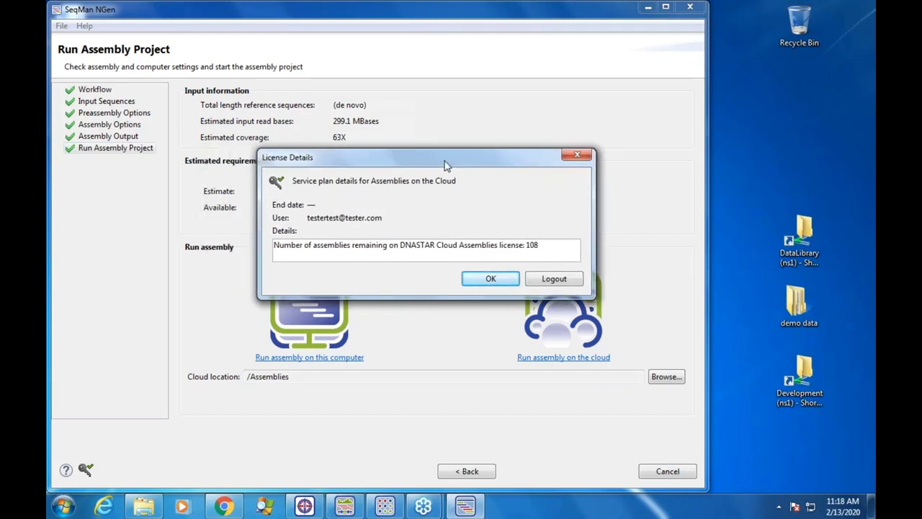
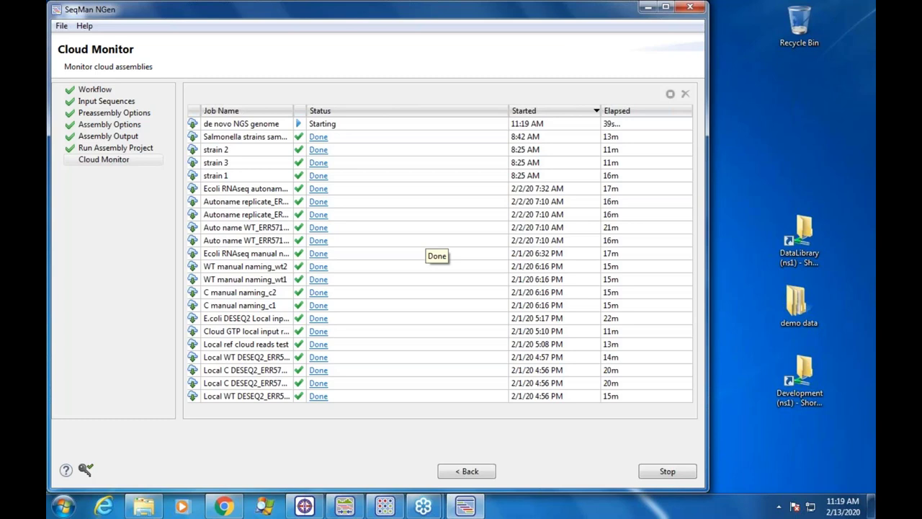
Step: Check the project name and project folder on the Assembly Output page, and return to the Cloud Monitor
click(101, 138)
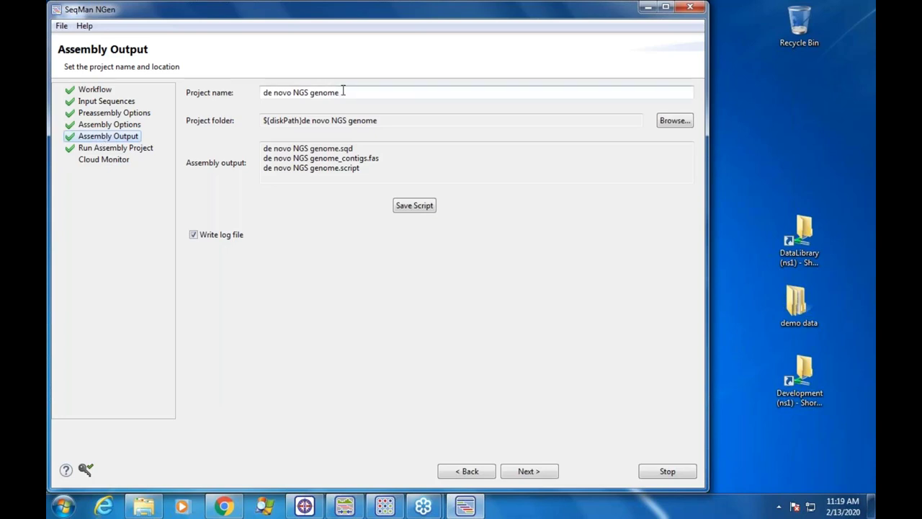
drag(387, 120, 247, 122)
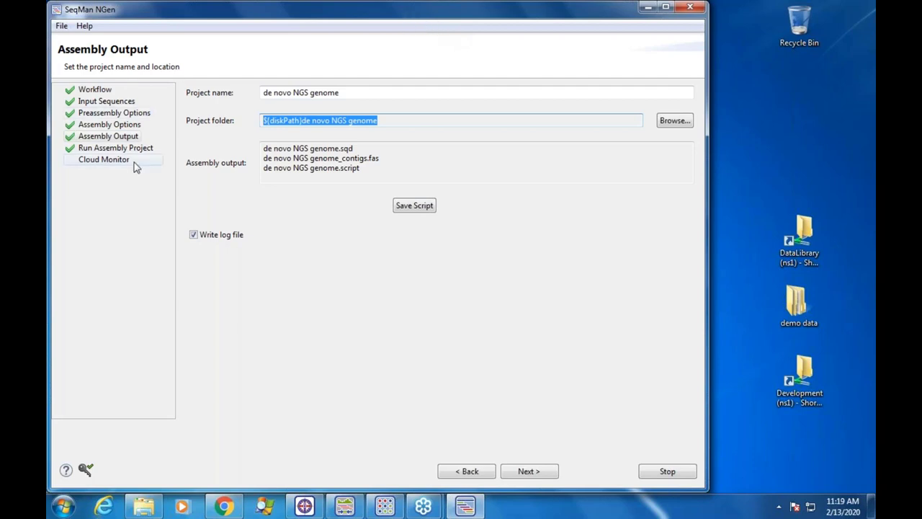
click(112, 163)
Step: Look through the Assemblies folder on the Cloud Data Drive as the cloud location, and close the folder browser without choosing
click(113, 148)
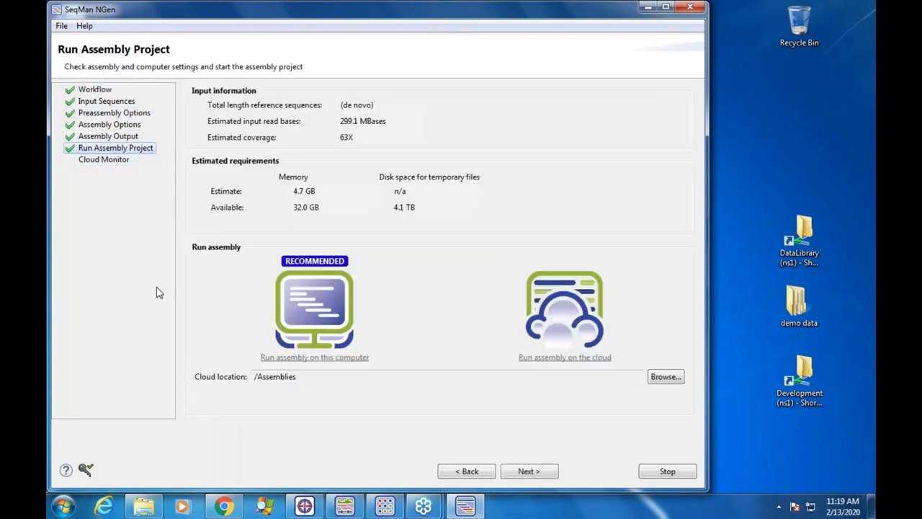
click(318, 379)
click(666, 377)
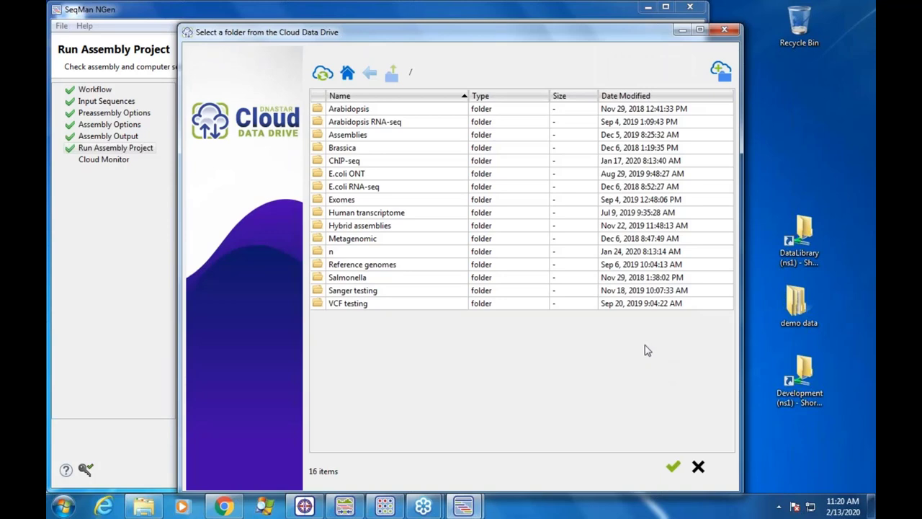
click(370, 139)
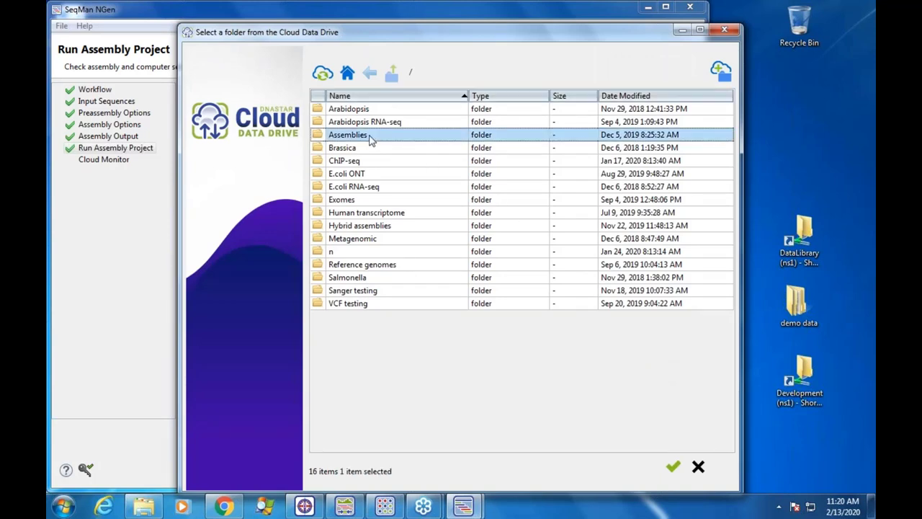
double_click(369, 140)
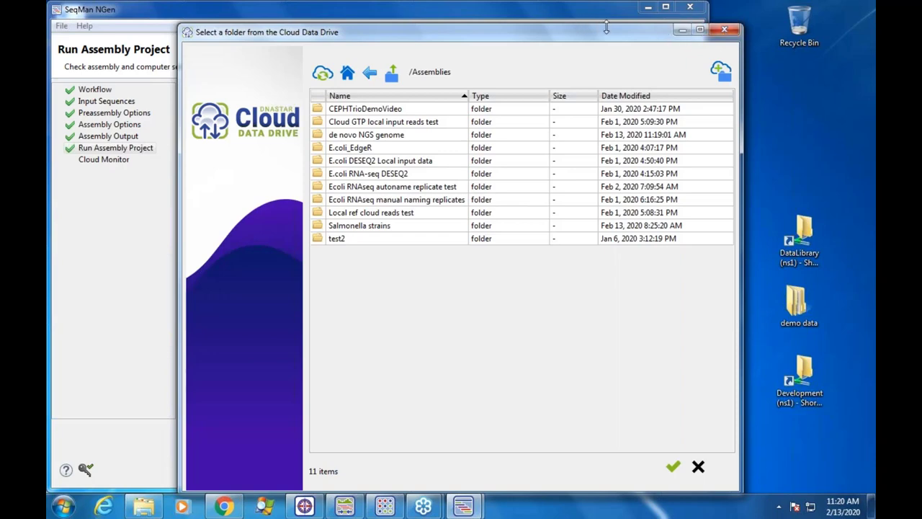
click(724, 30)
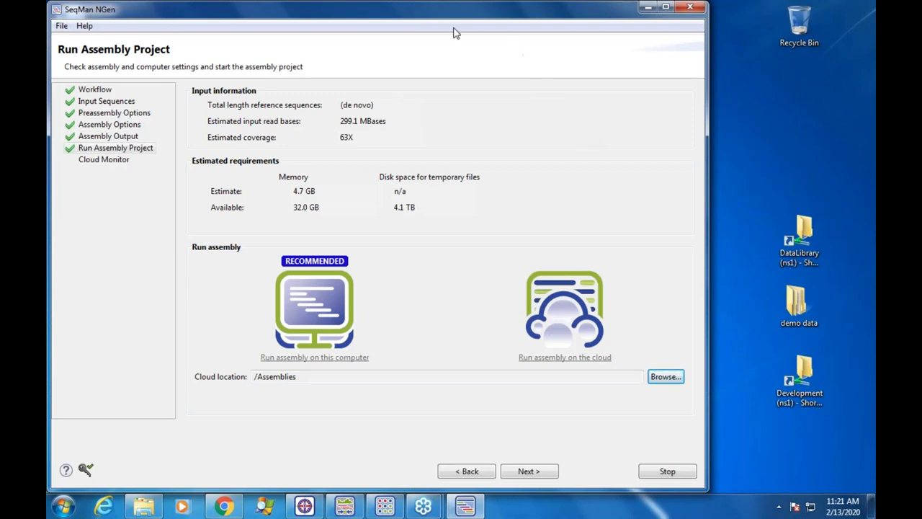
Step: Minimize the assembly project window and switch to DNASTAR Navigator
drag(437, 12, 563, 24)
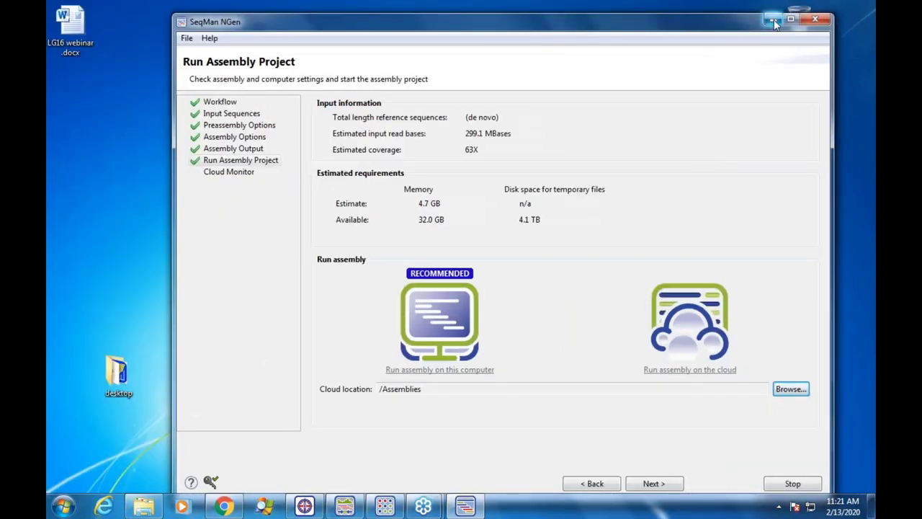
click(775, 22)
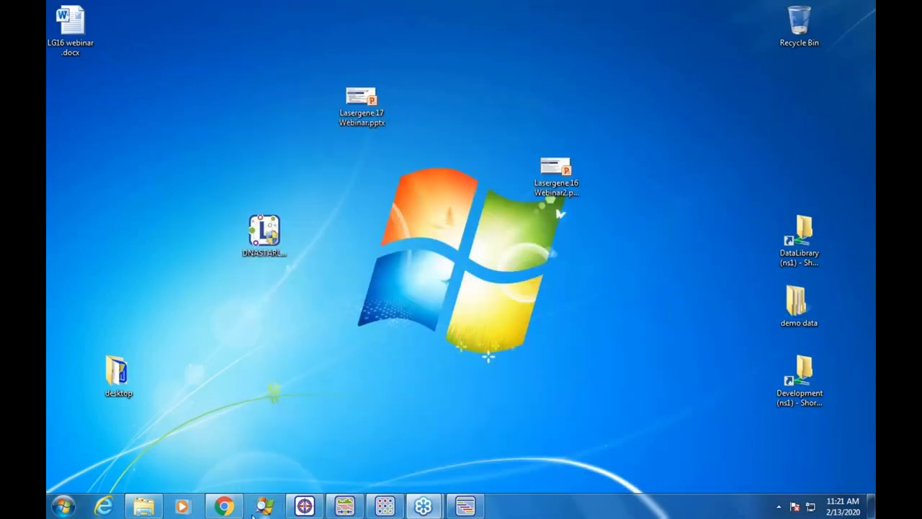
click(306, 507)
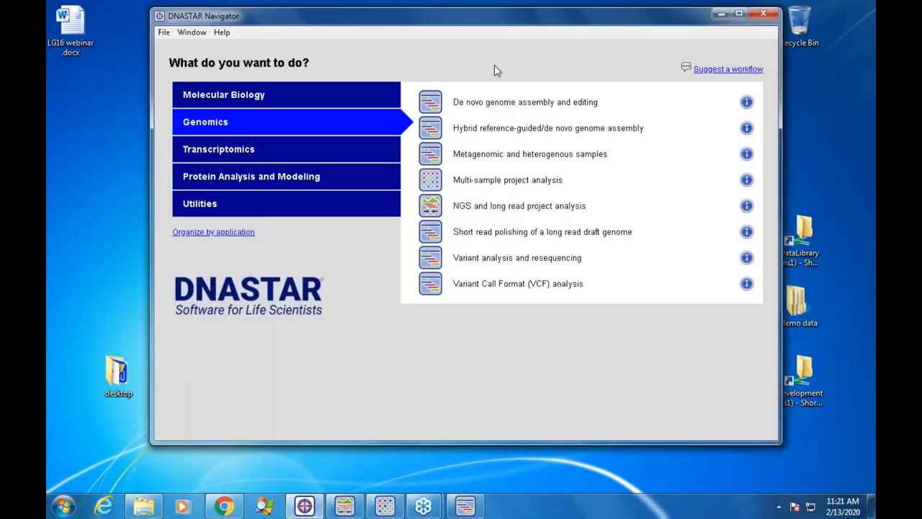
Step: Start the NGS-based hybrid reference-guided/de novo genome assembly workflow in SeqMan NGen, with the windows fitted so the desktop folders stay reachable
drag(477, 21, 448, 18)
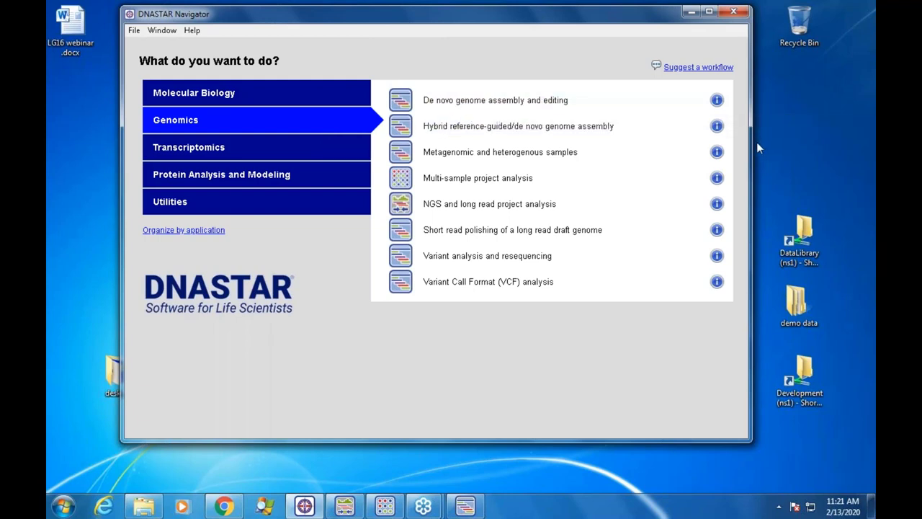
click(479, 134)
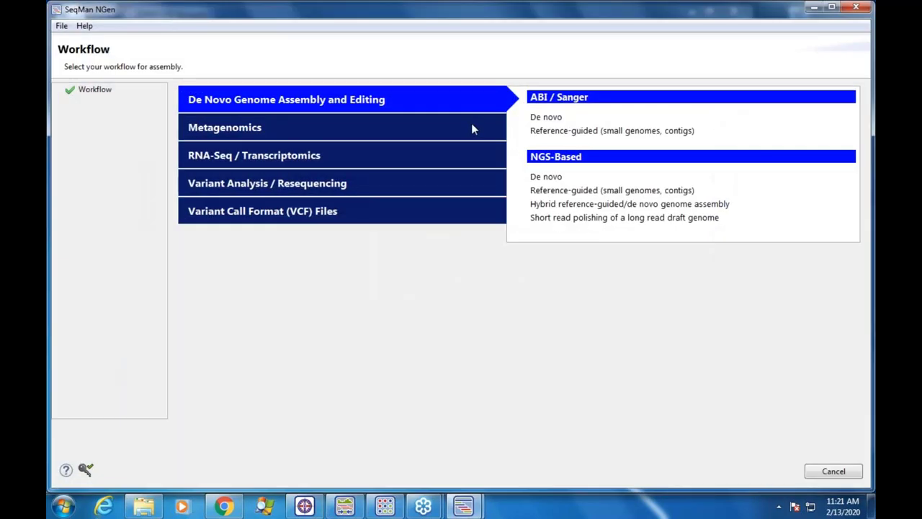
drag(871, 367, 710, 368)
drag(480, 14, 515, 11)
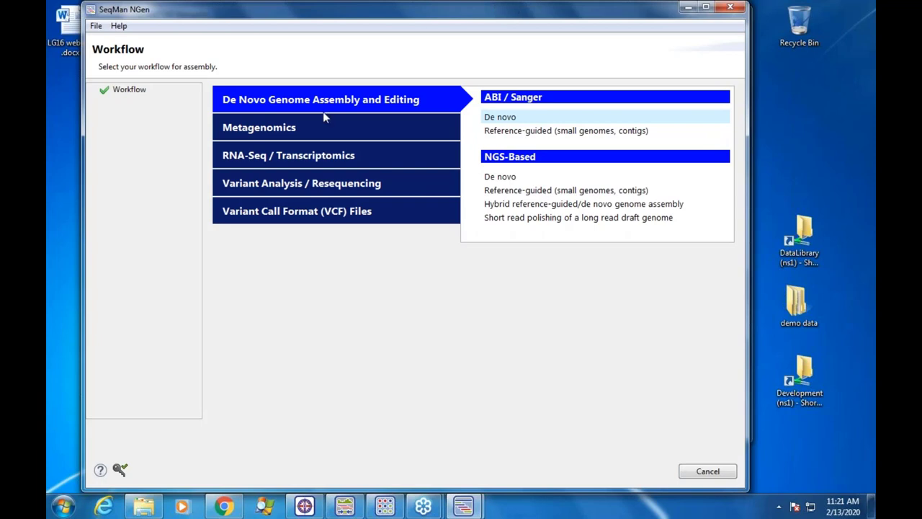
click(544, 206)
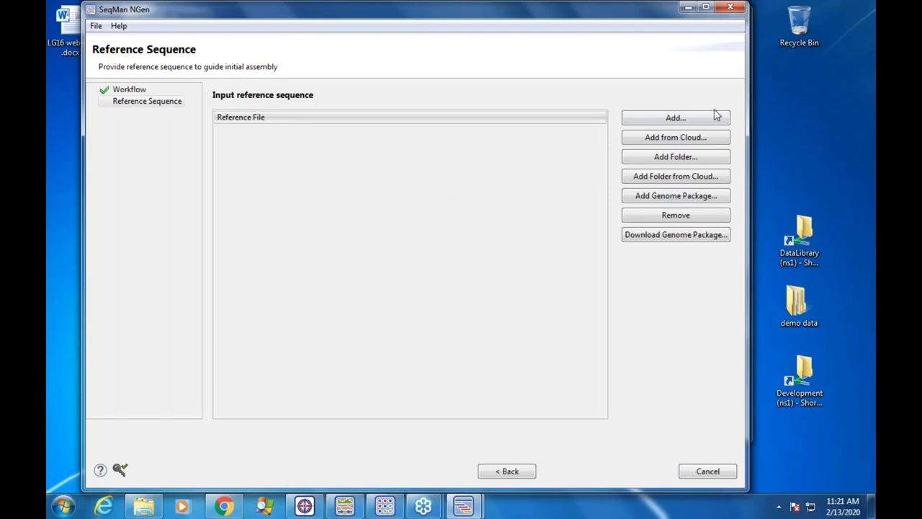
Step: Open the Reference E.coli genomes FASTA folder under Hybrid referenced de novo genome in the demo data folder, beside the assembly wizard
double_click(795, 308)
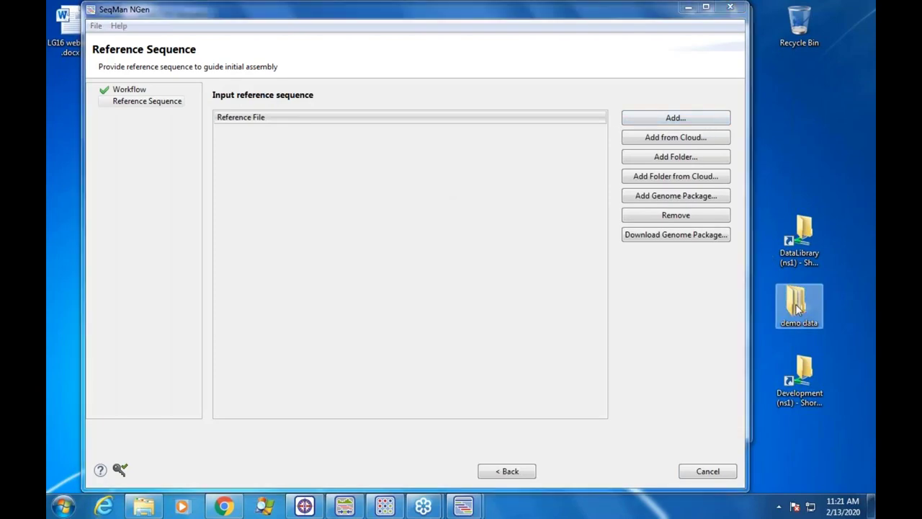
drag(241, 12, 661, 172)
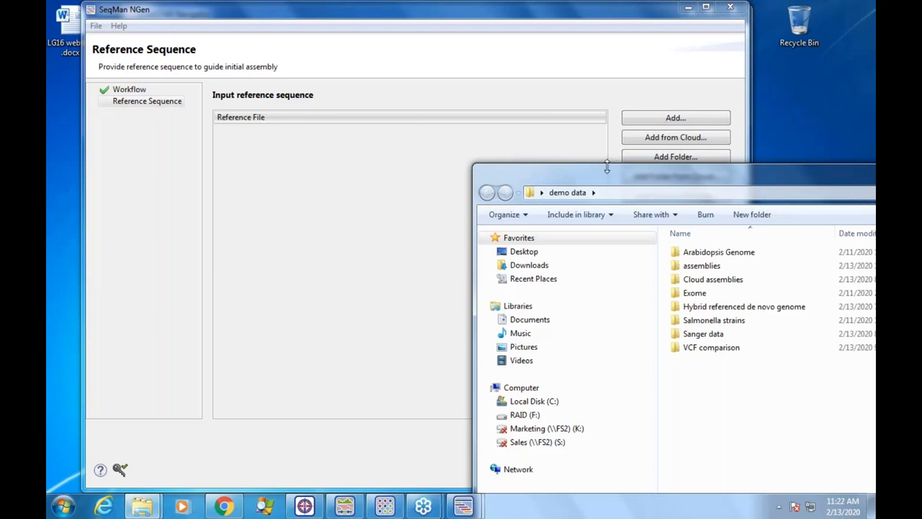
drag(606, 179, 601, 212)
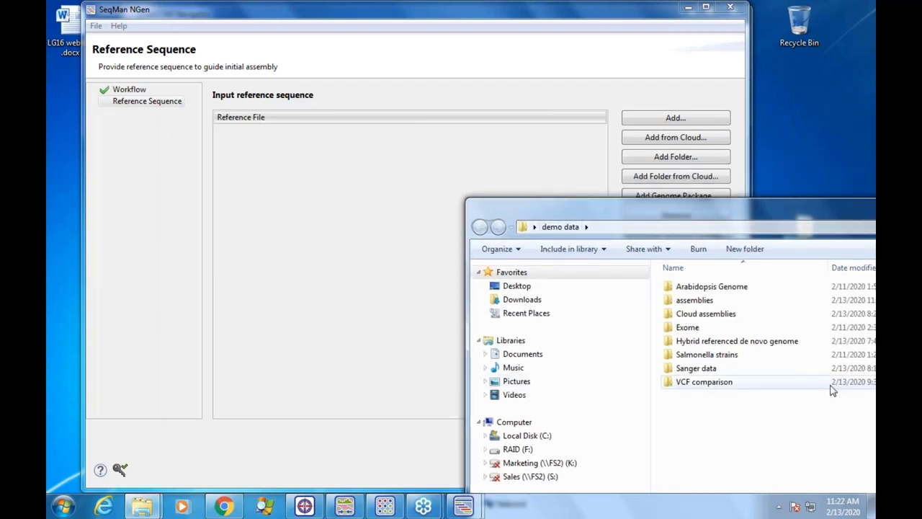
double_click(712, 341)
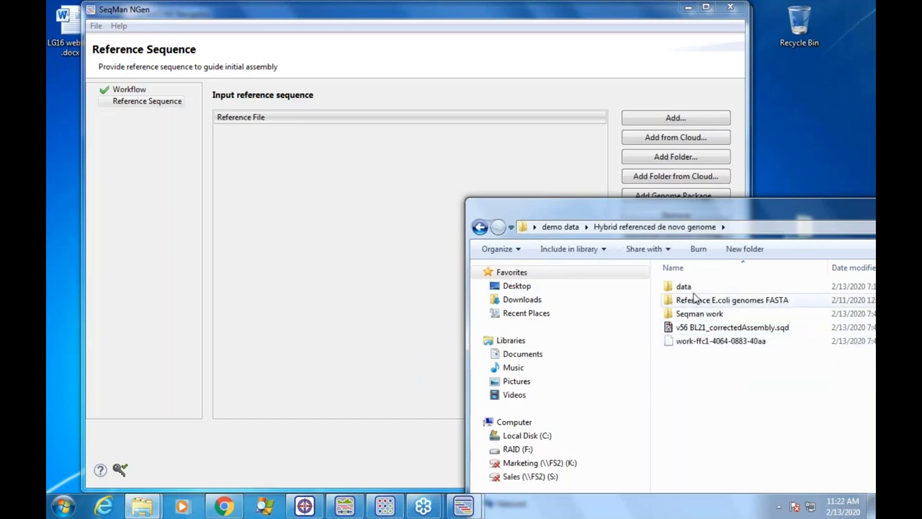
double_click(716, 301)
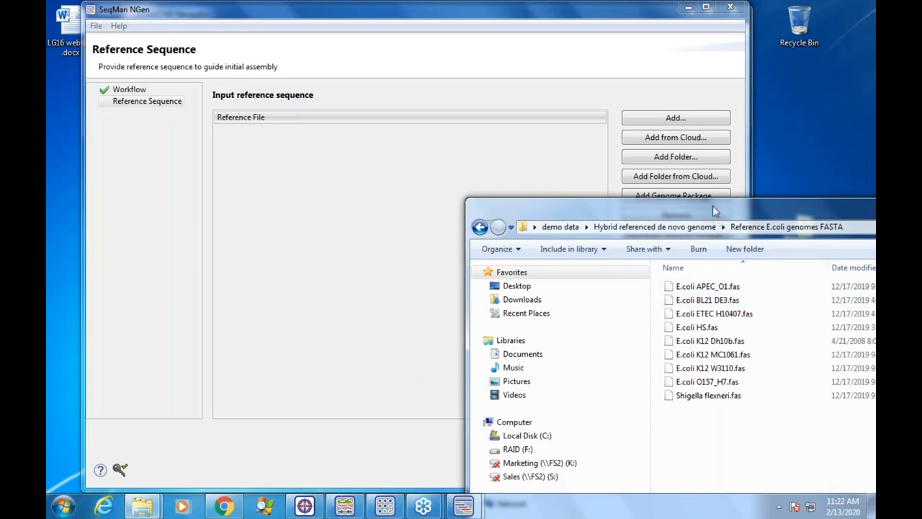
Step: Add E.coli APEC_O1.fas from the folder to the wizard as the reference sequence, keeping the Reference File list uncovered
drag(714, 212, 574, 205)
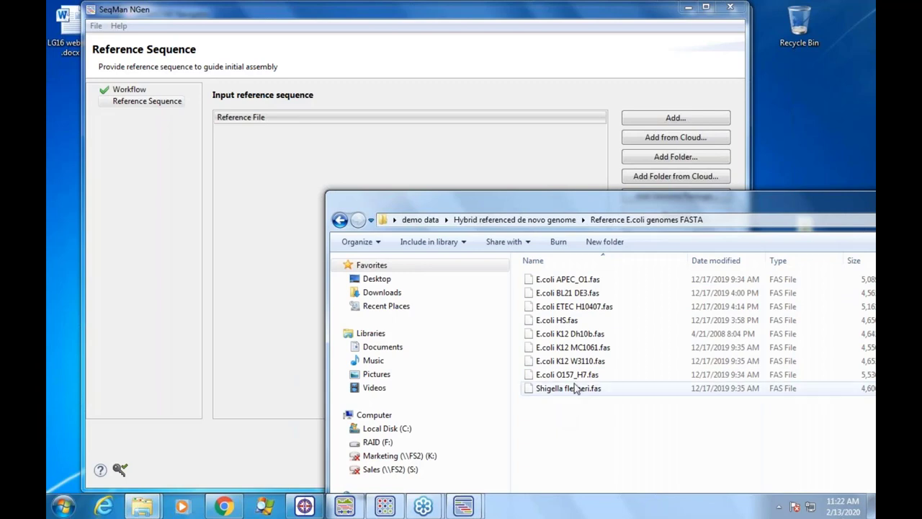
drag(524, 228, 505, 237)
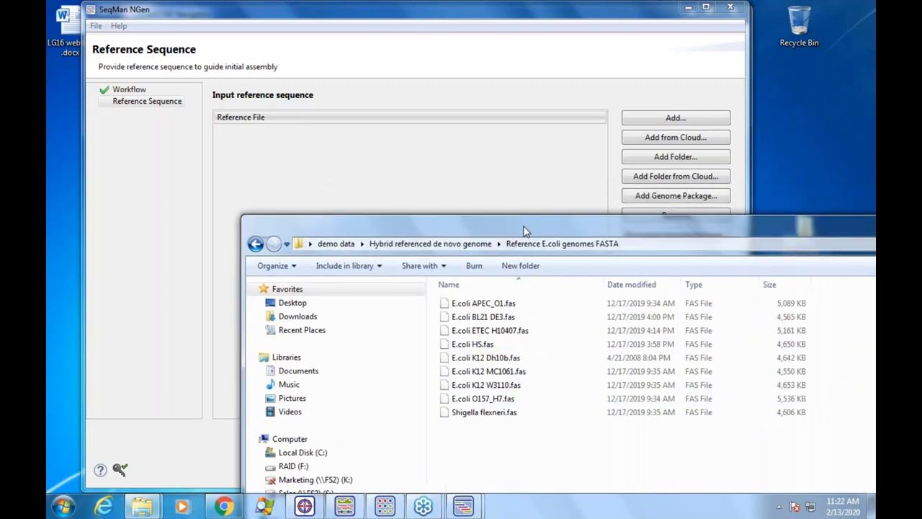
click(483, 303)
drag(483, 306, 404, 195)
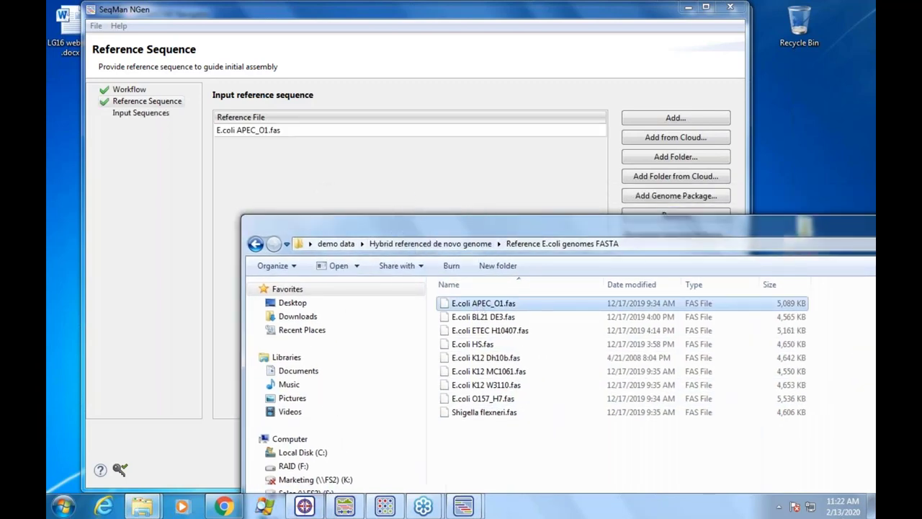
Step: Look over the other reference genomes in the folder, highlight E.coli BL21 DE3.fas, and dismiss the folder window
drag(556, 227, 438, 232)
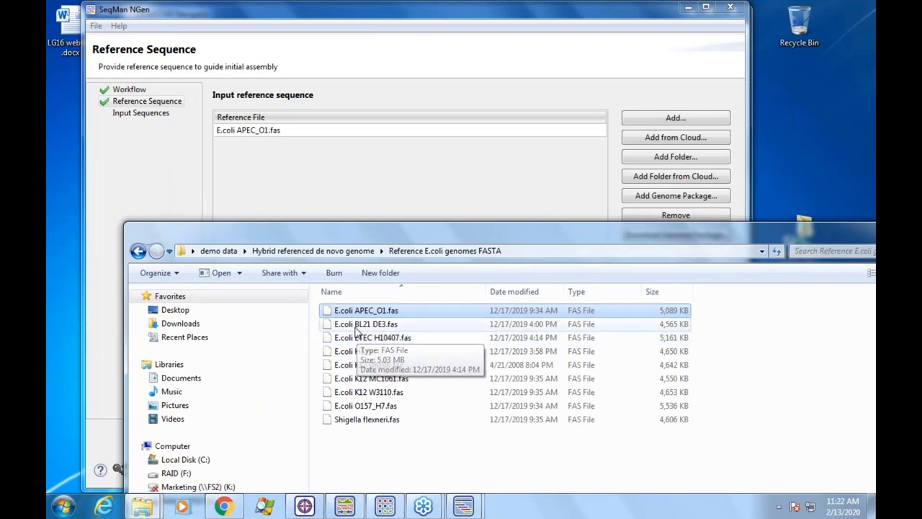
drag(445, 230, 434, 257)
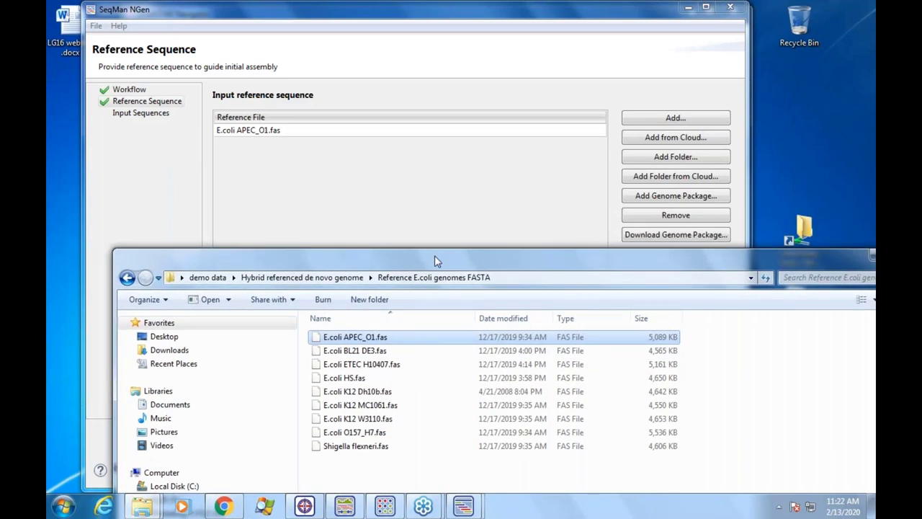
click(377, 353)
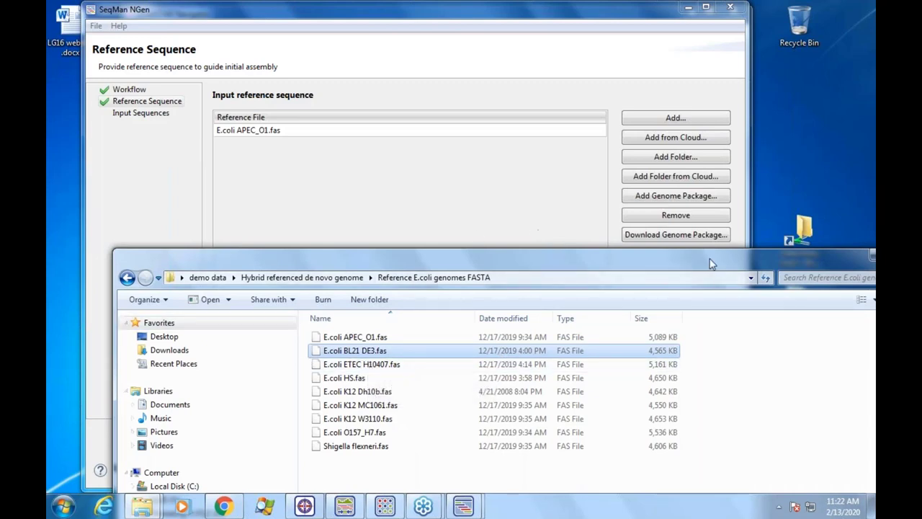
drag(707, 256, 605, 253)
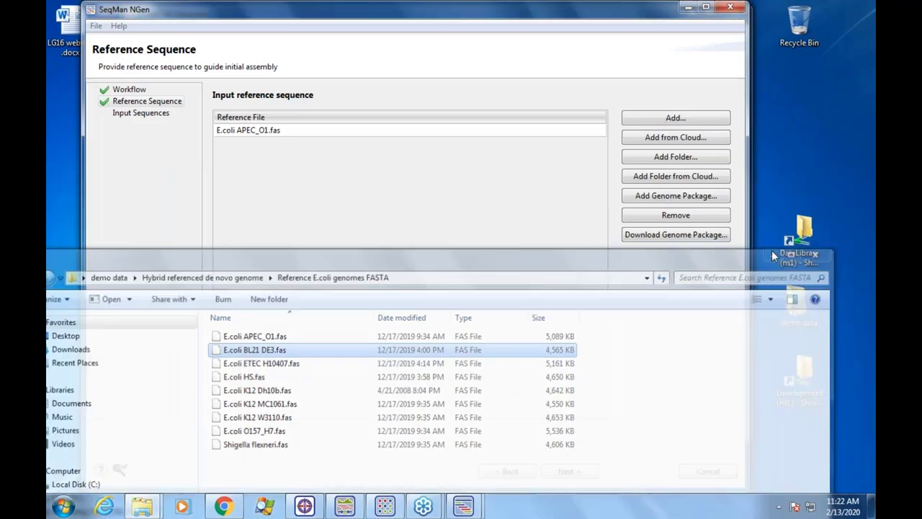
click(773, 252)
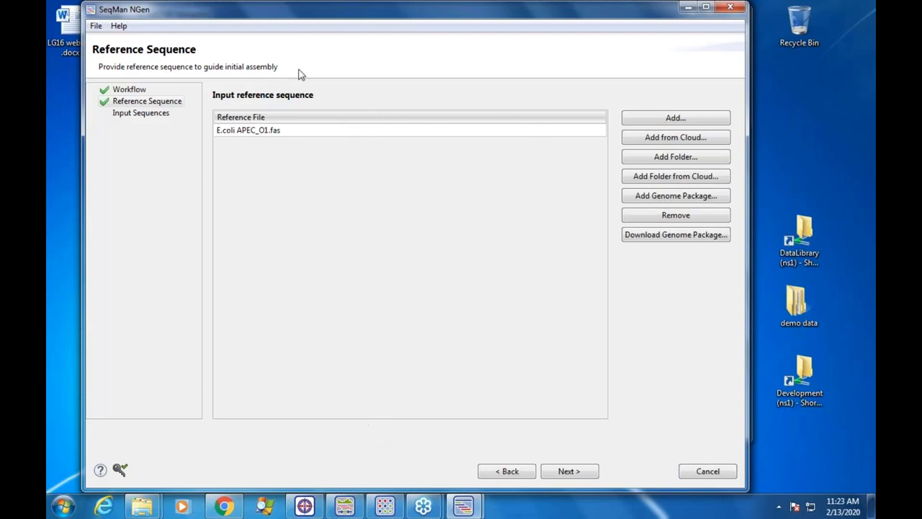
Step: Switch to SeqMan Ultra and show the v56 BL21_correctedAssembly.sqd project in a wider window
click(357, 512)
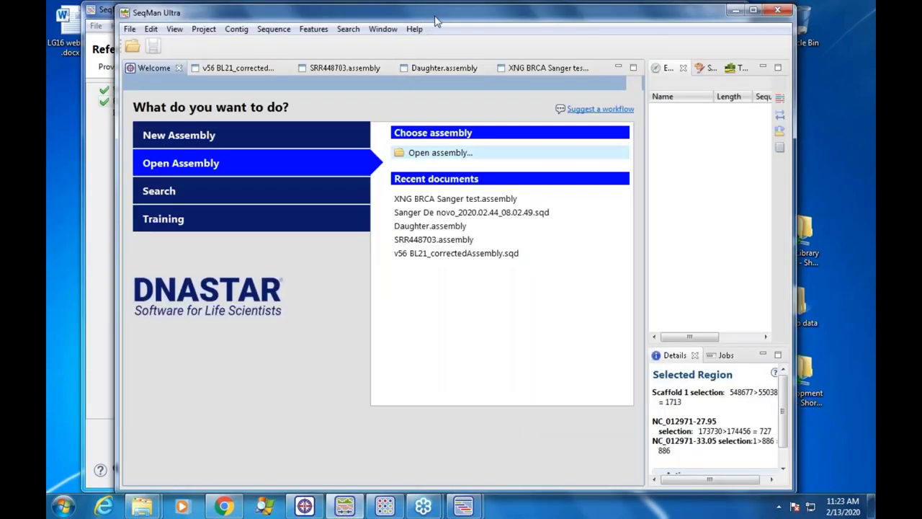
drag(430, 9, 391, 6)
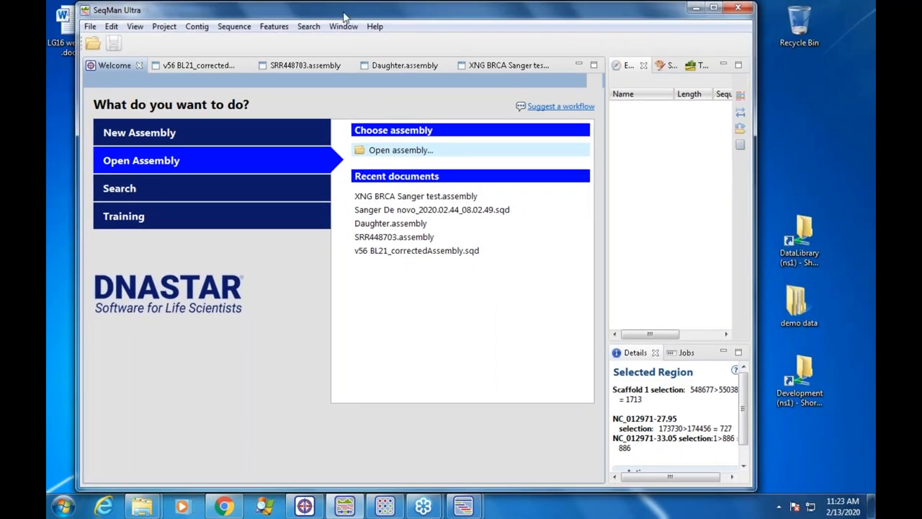
click(201, 69)
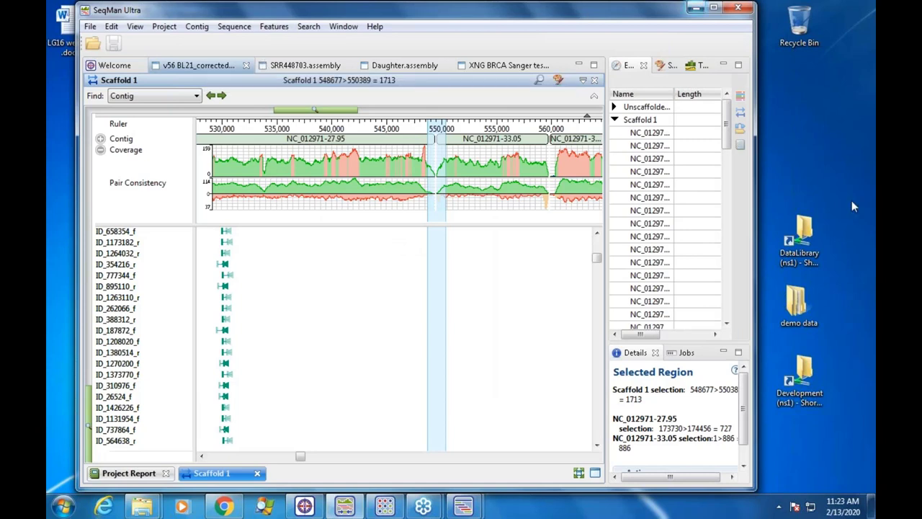
drag(755, 317, 847, 322)
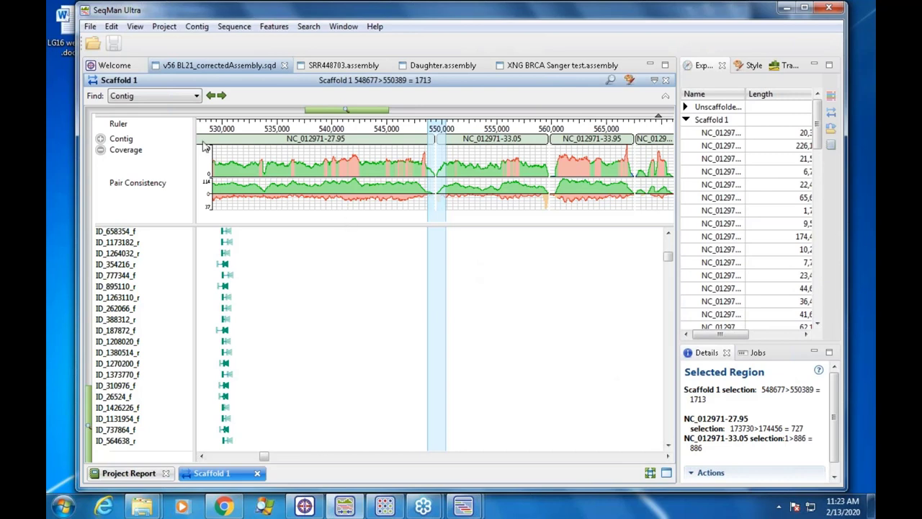
Step: Look through the Welcome page and the open SRR448703, Daughter and XNG BRCA Sanger test assemblies, and return to v56 BL21_correctedAssembly.sqd
click(116, 66)
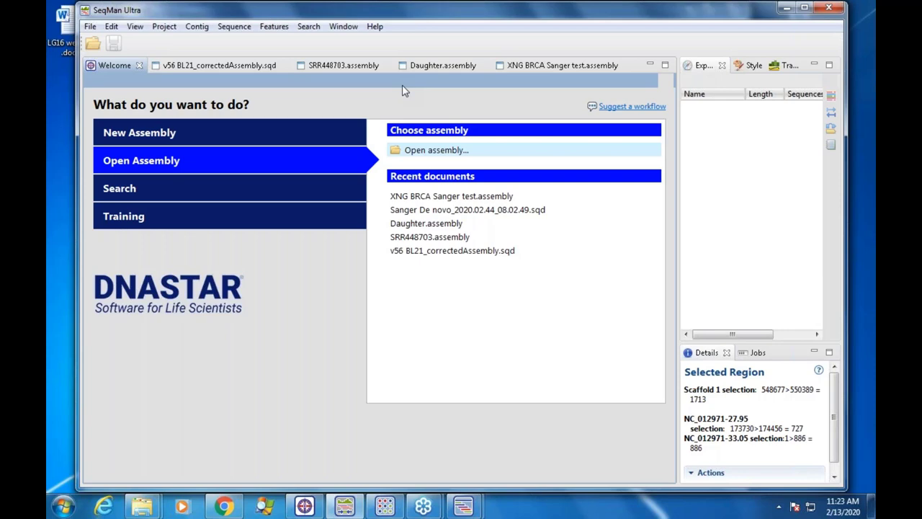
click(214, 67)
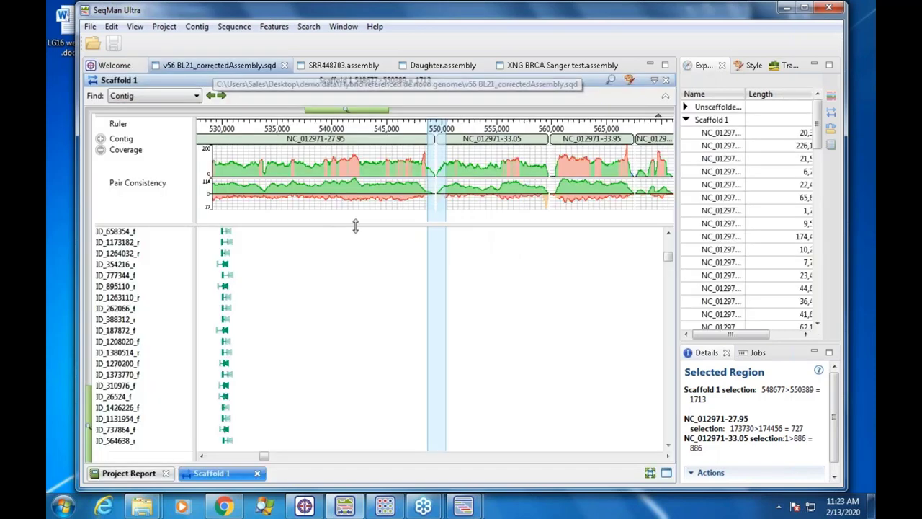
click(334, 71)
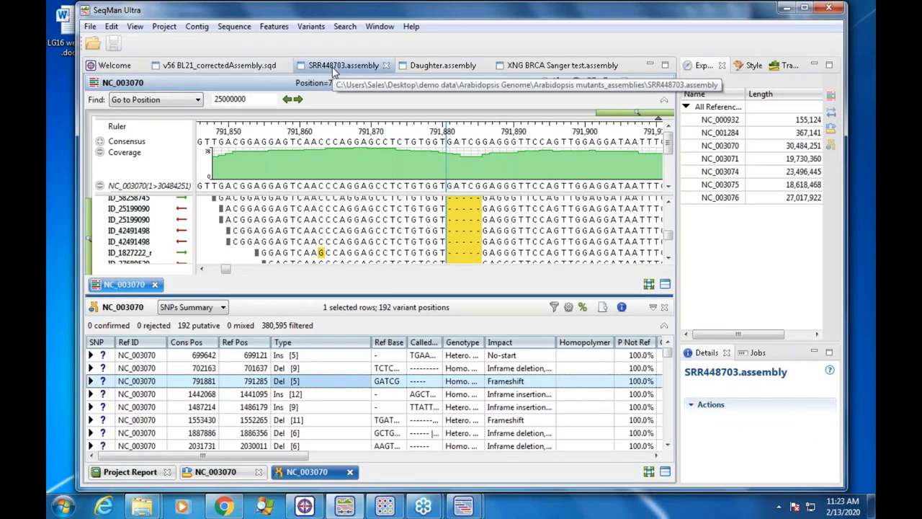
click(443, 69)
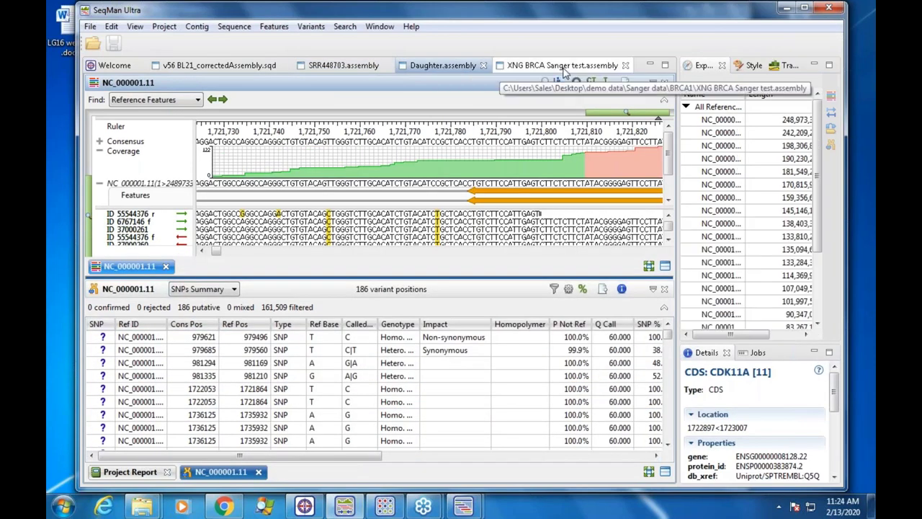
click(553, 66)
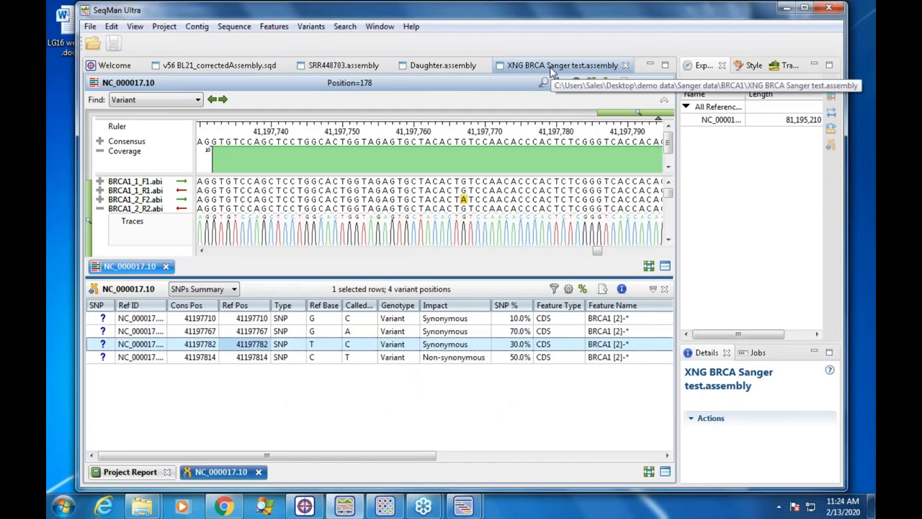
click(232, 65)
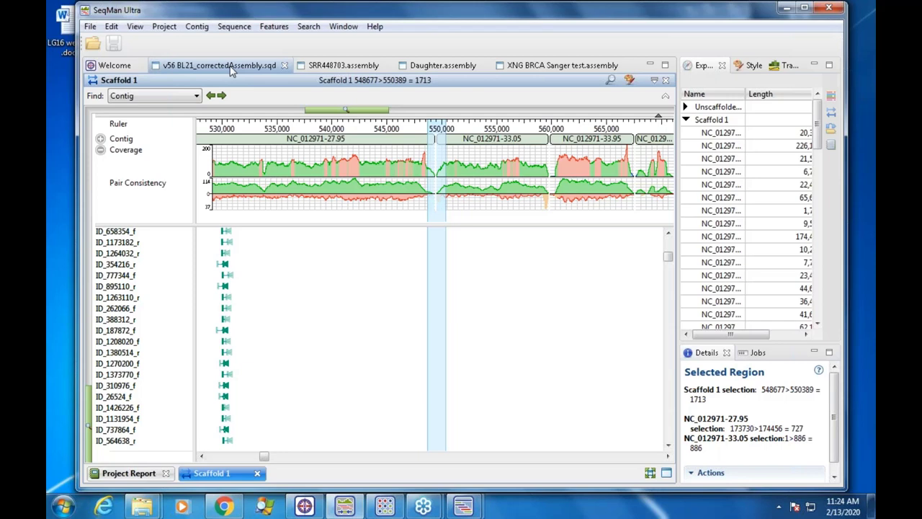
Step: Collapse Scaffolds 1, 2, 3 and 5 in the Explorer and widen the Explorer to show the Position column
mouse_move(464, 506)
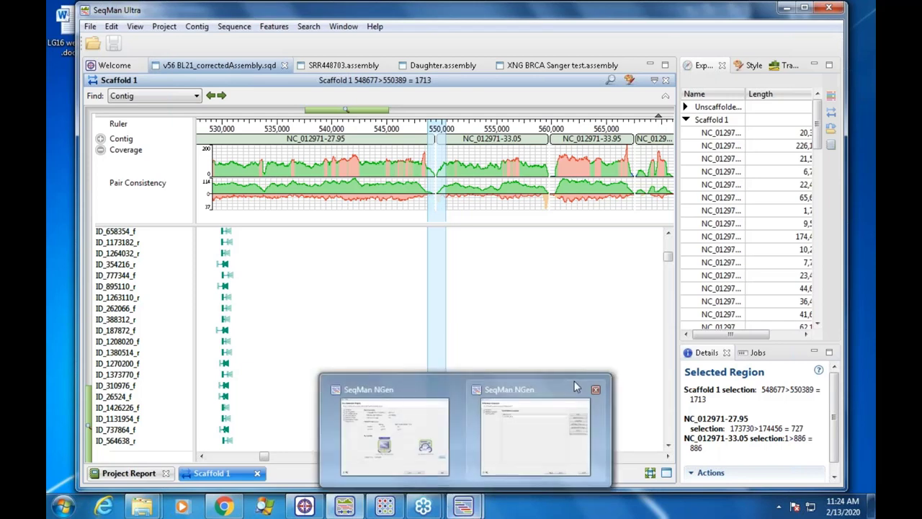
click(686, 120)
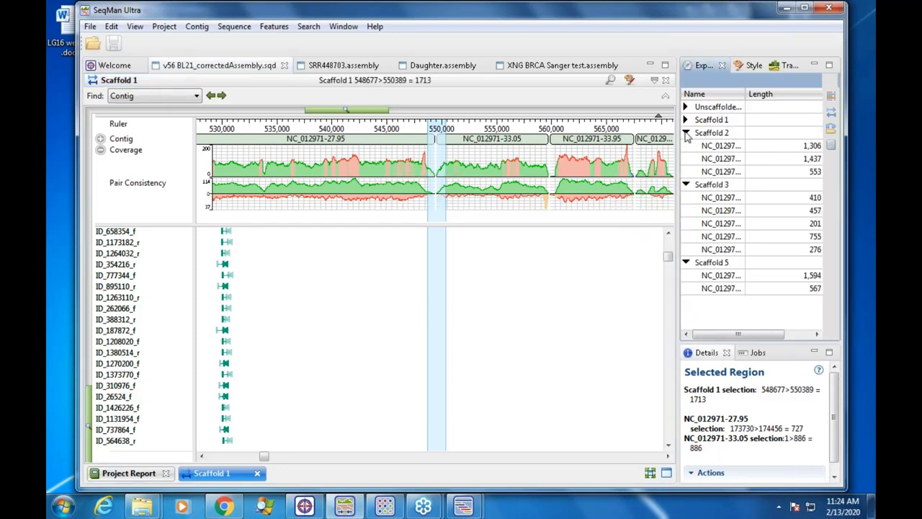
click(686, 133)
click(686, 145)
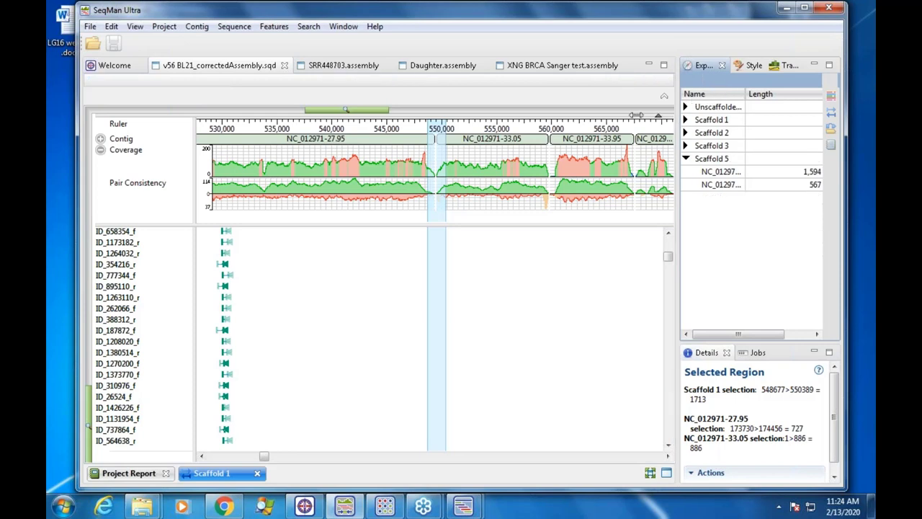
drag(636, 116, 593, 115)
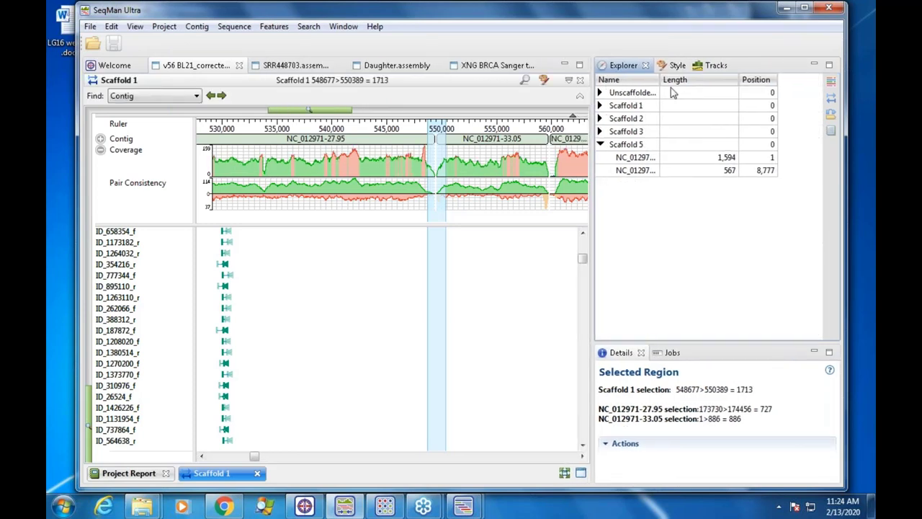
click(600, 145)
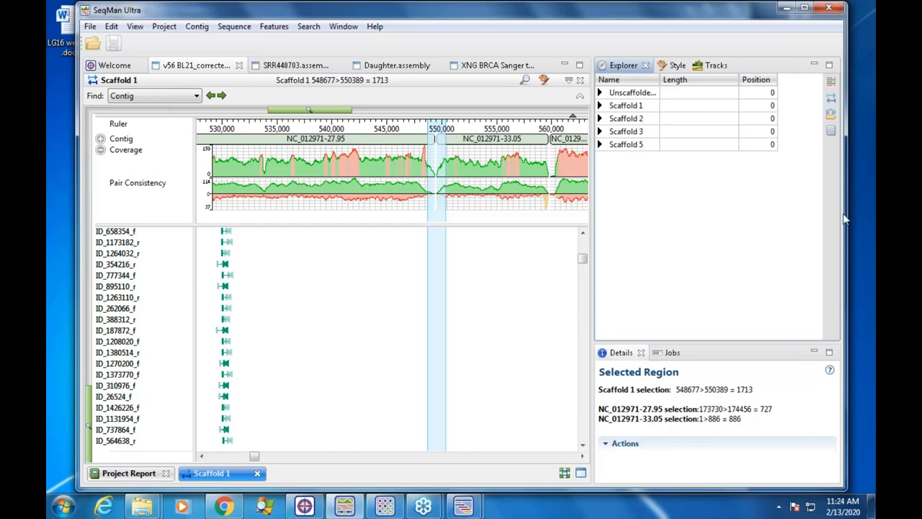
Step: Resize the SeqMan Ultra window to uncover the desktop folders and select Scaffold 1 in the Explorer
drag(844, 220, 771, 224)
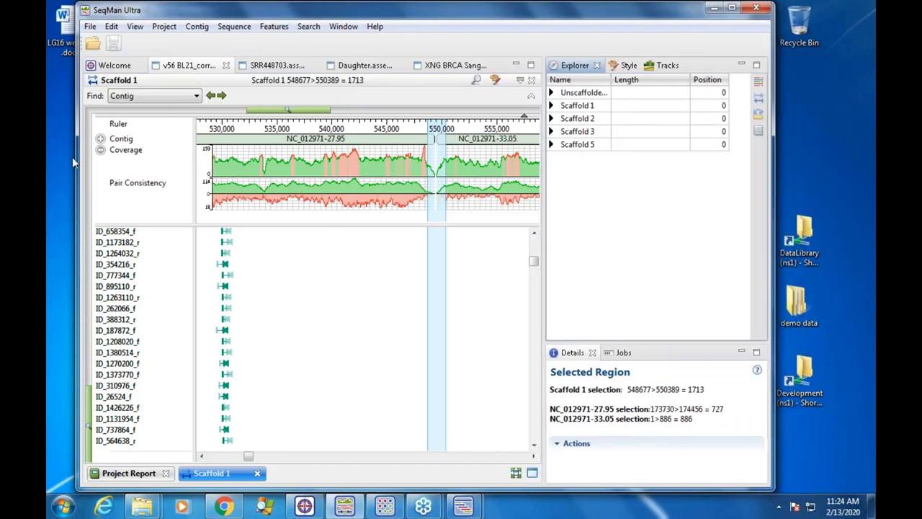
drag(75, 154, 45, 154)
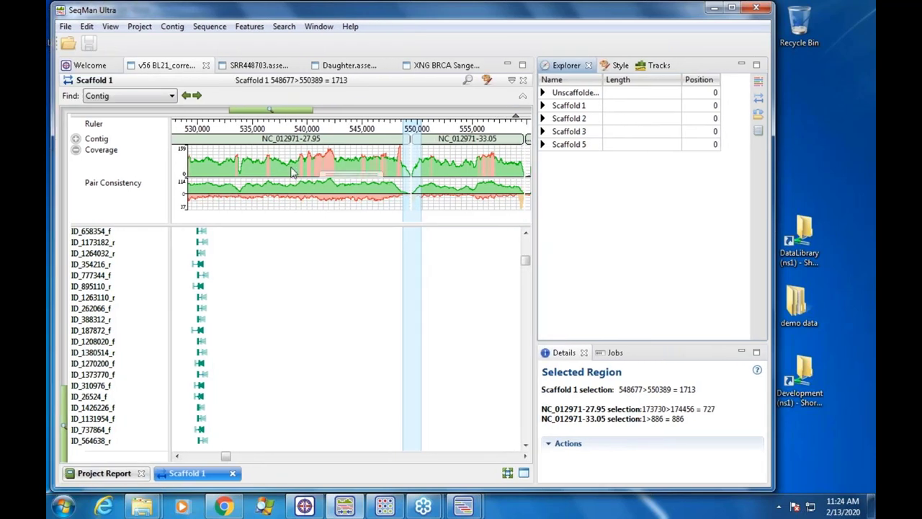
click(576, 106)
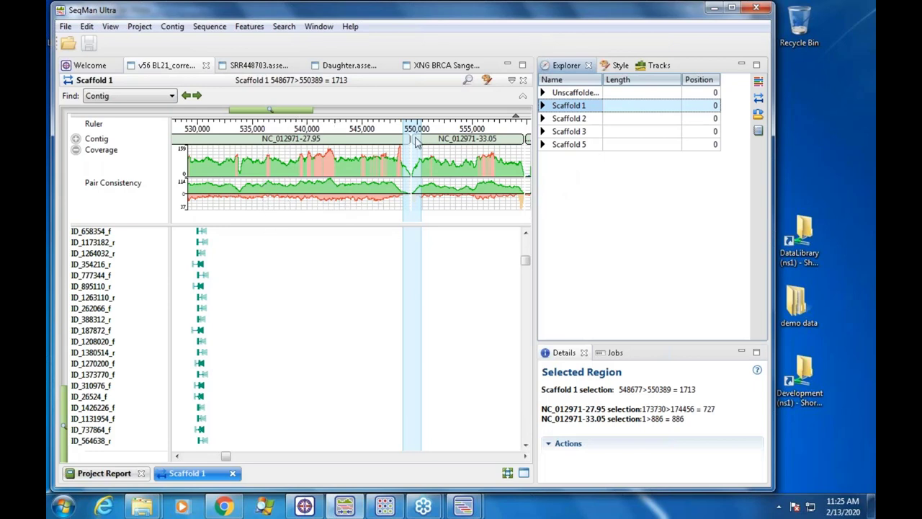
Step: Zoom Scaffold 1 out and back in around the gap between contigs NC_012971-27.95 and NC_012971-33.05
click(313, 114)
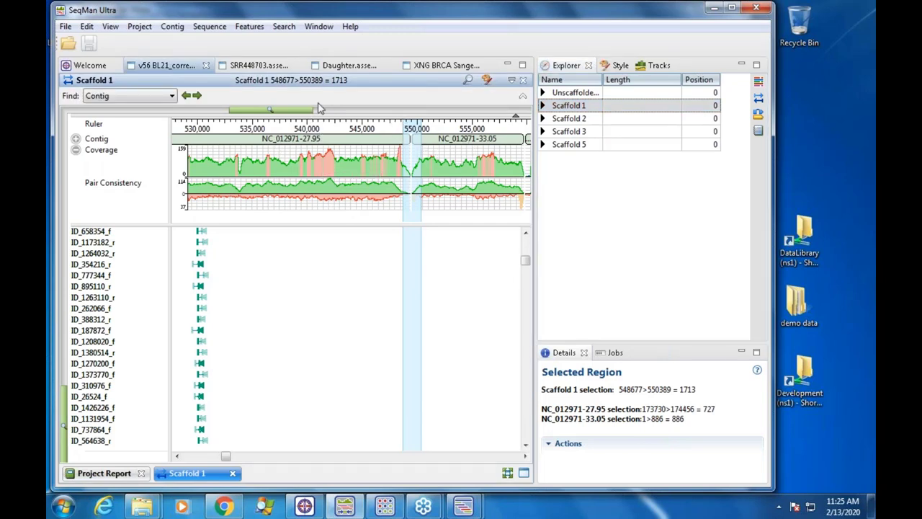
drag(306, 115, 231, 122)
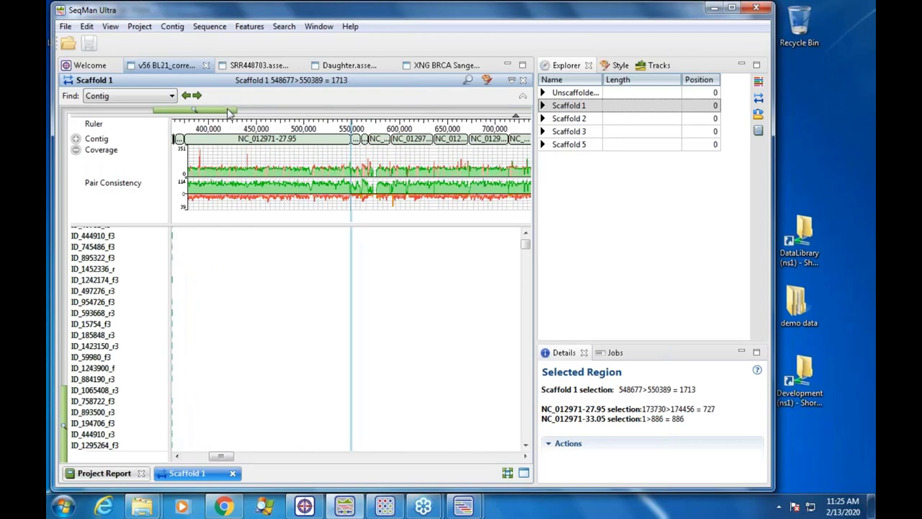
drag(226, 116, 357, 117)
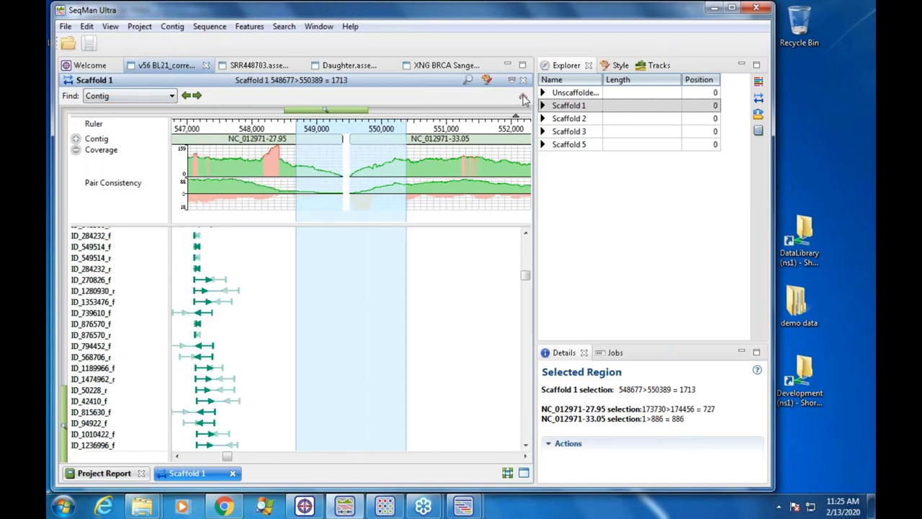
click(466, 81)
click(467, 81)
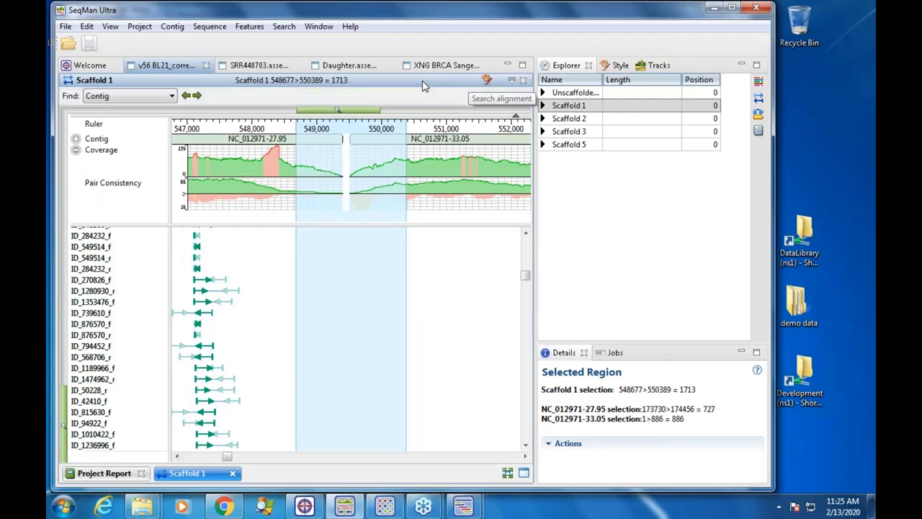
Step: Find successive contig boundaries along Scaffold 1 up to the gap between NC_012971-40 and NC_012971-40.95
click(173, 96)
click(108, 108)
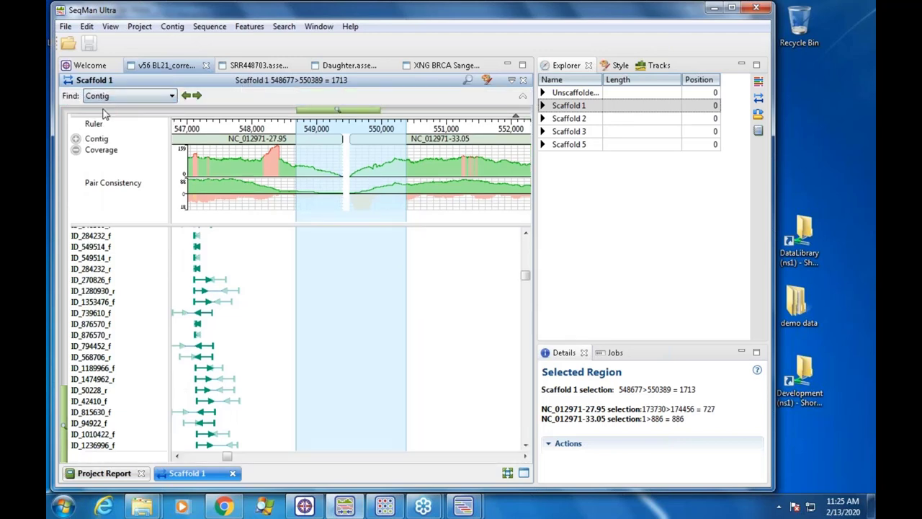
click(199, 97)
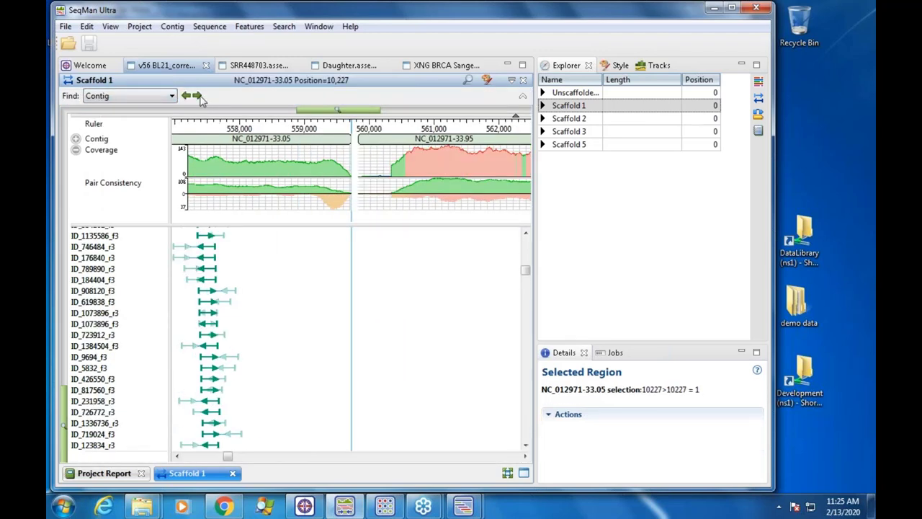
click(199, 97)
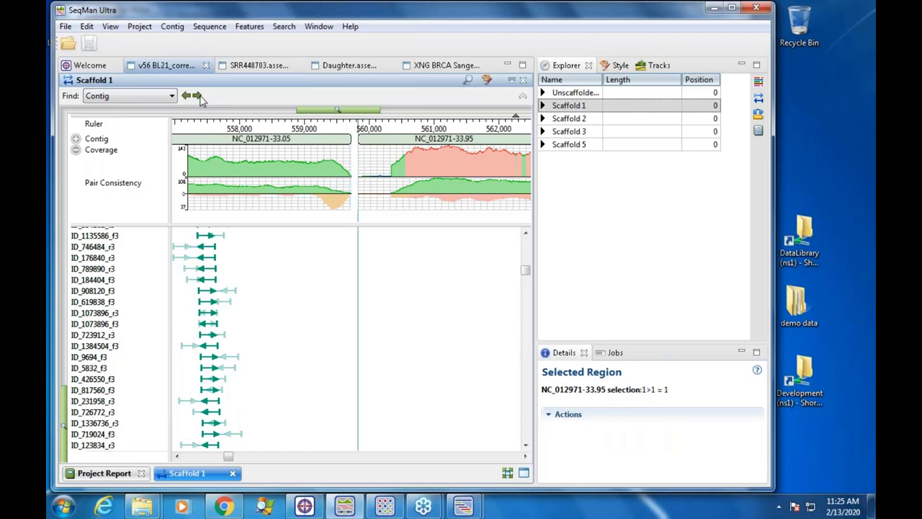
click(199, 97)
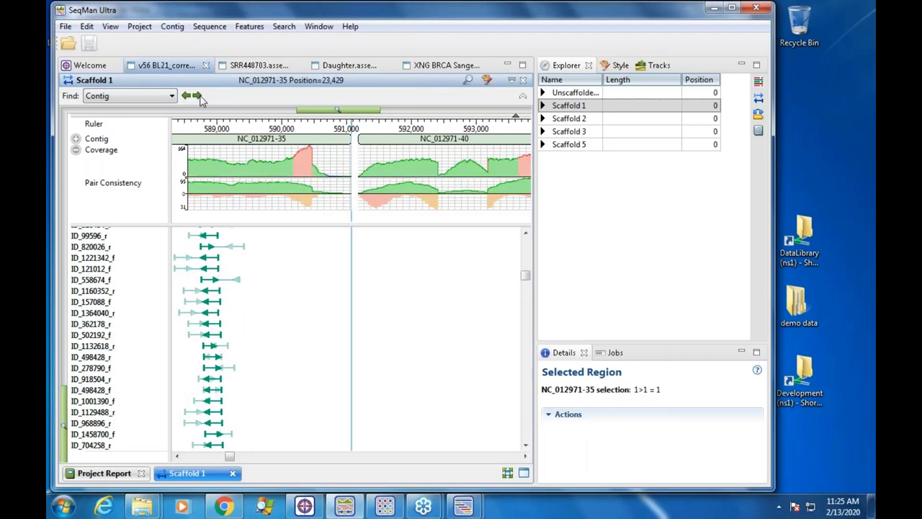
click(199, 97)
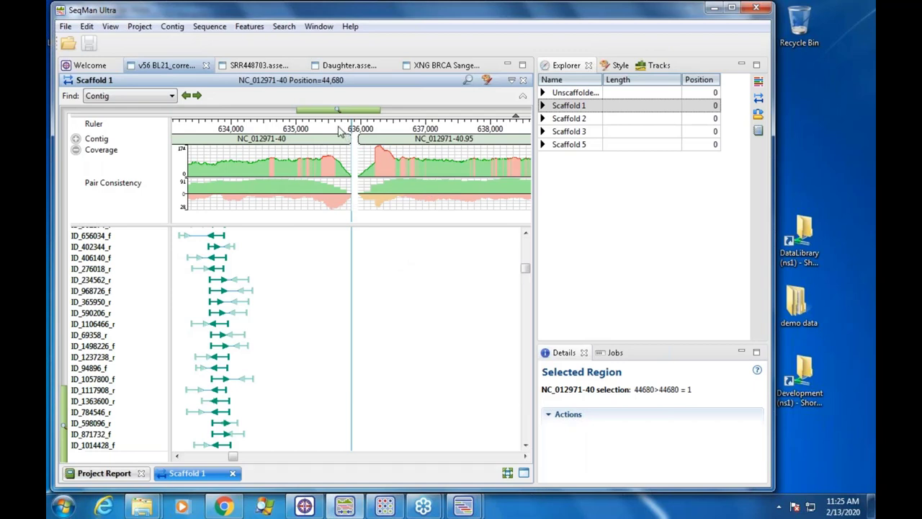
Step: Select about 600 bp across the gap between NC_012971-40 and NC_012971-40.95, review the Add Sequences to Close Gap options and cancel them
drag(339, 127, 376, 127)
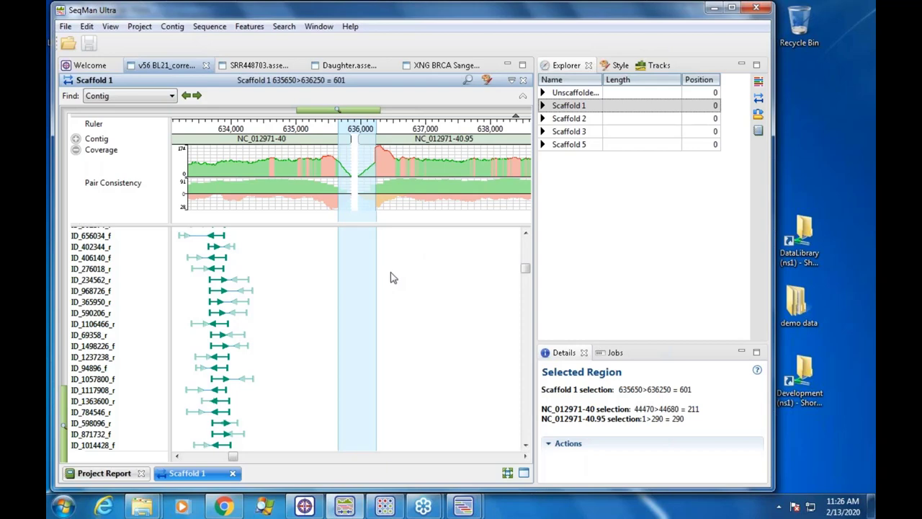
click(173, 26)
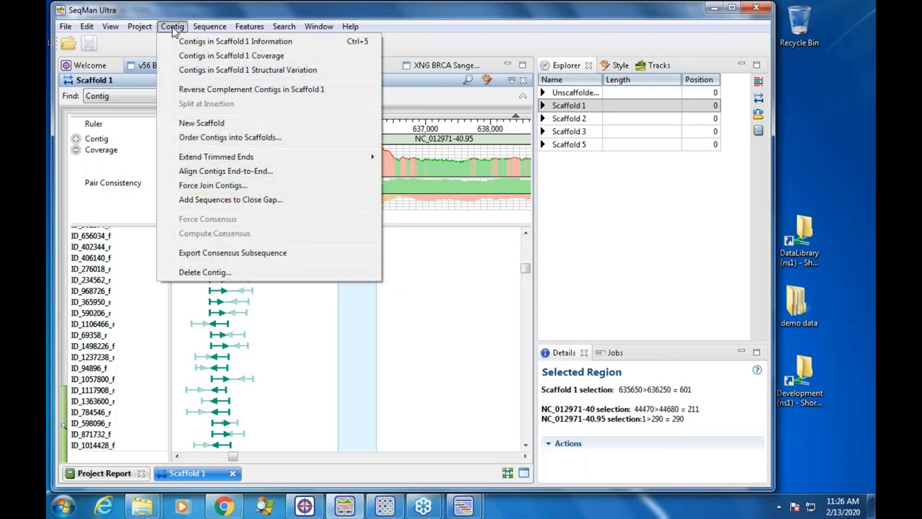
click(249, 202)
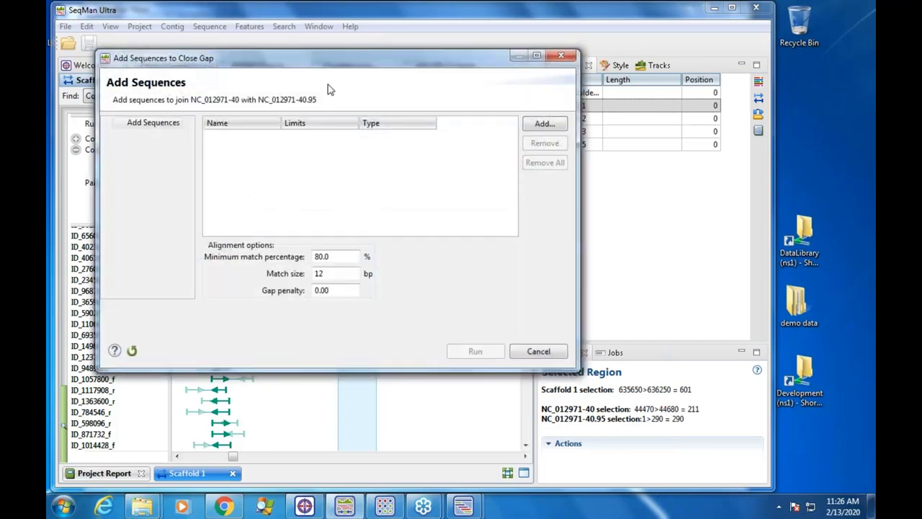
drag(319, 55, 398, 182)
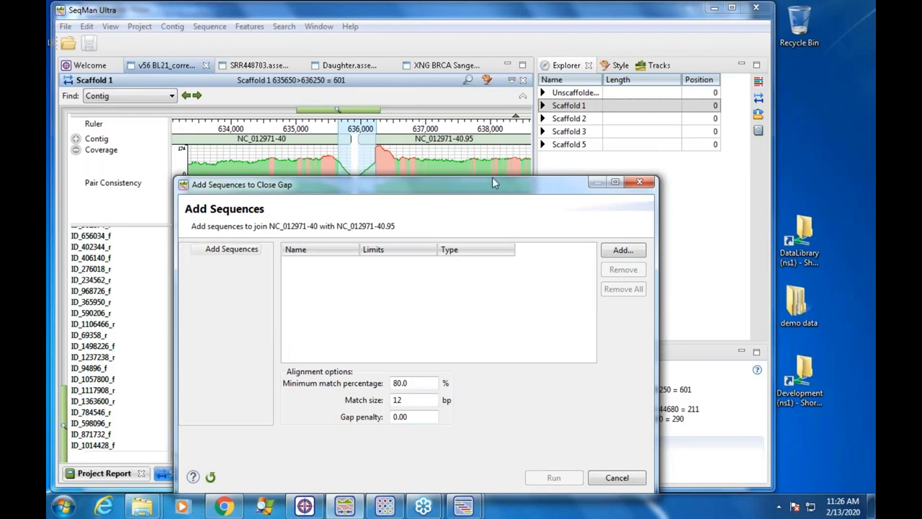
drag(492, 181, 446, 170)
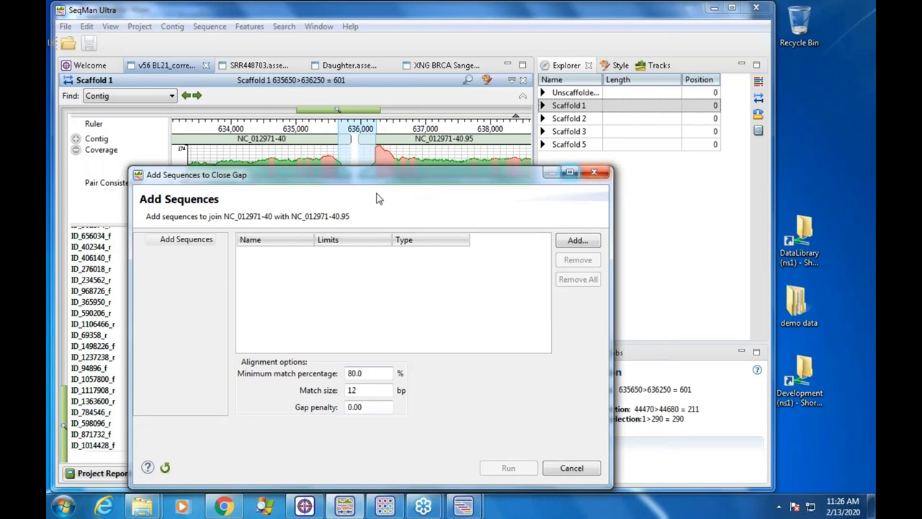
click(570, 468)
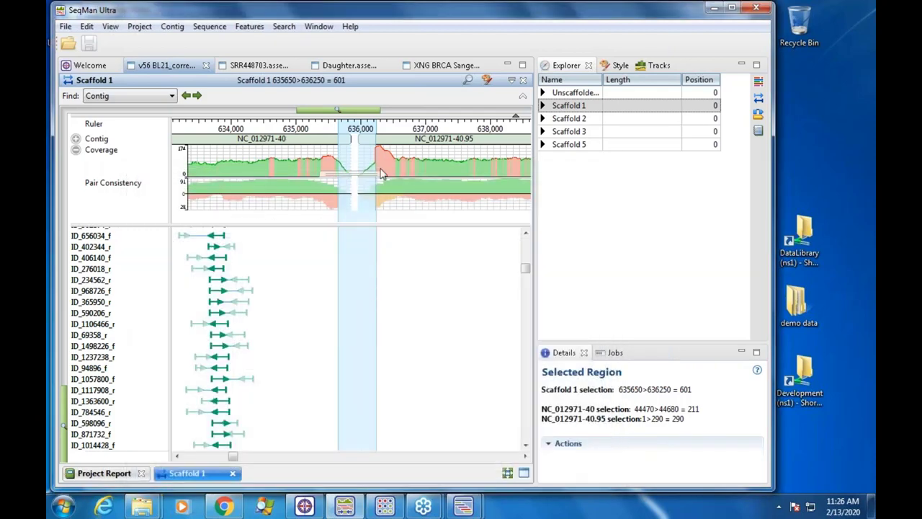
mouse_move(441, 196)
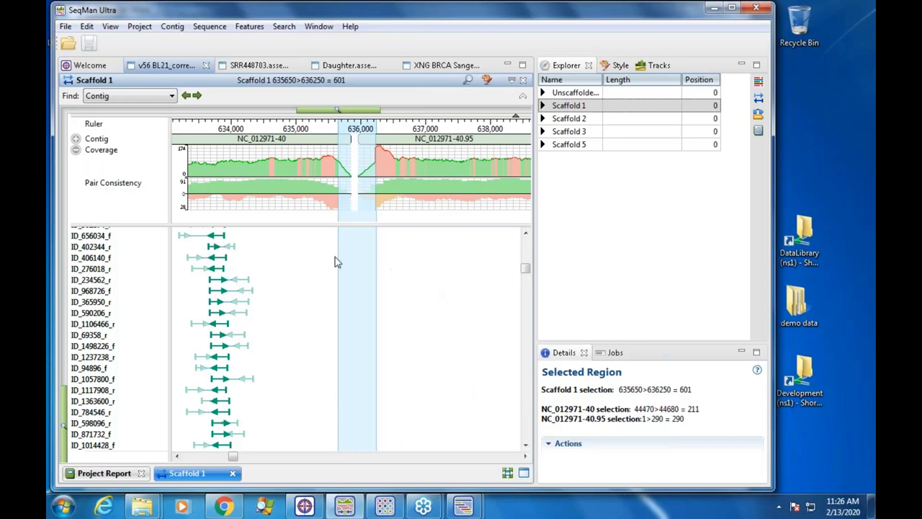
Step: Start a new Sanger/ABI de novo assembly from the Welcome page and narrow the SeqMan NGen window
click(92, 67)
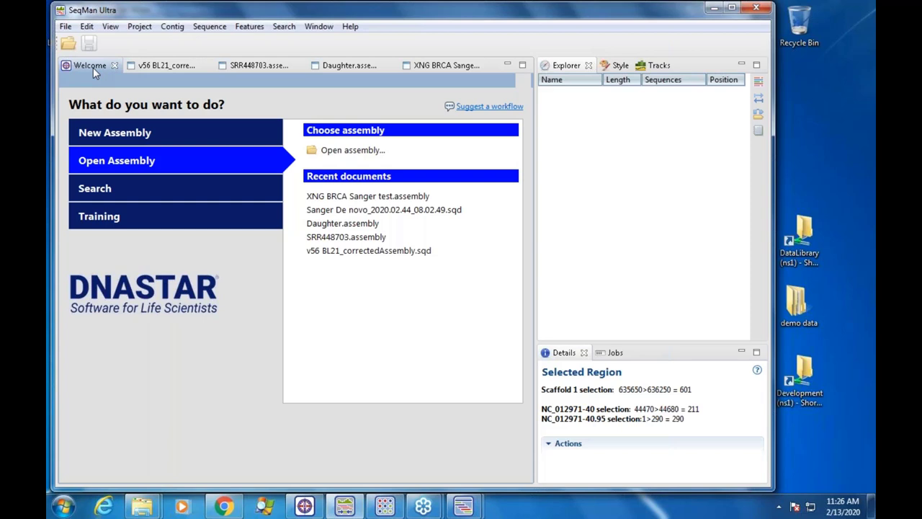
click(122, 138)
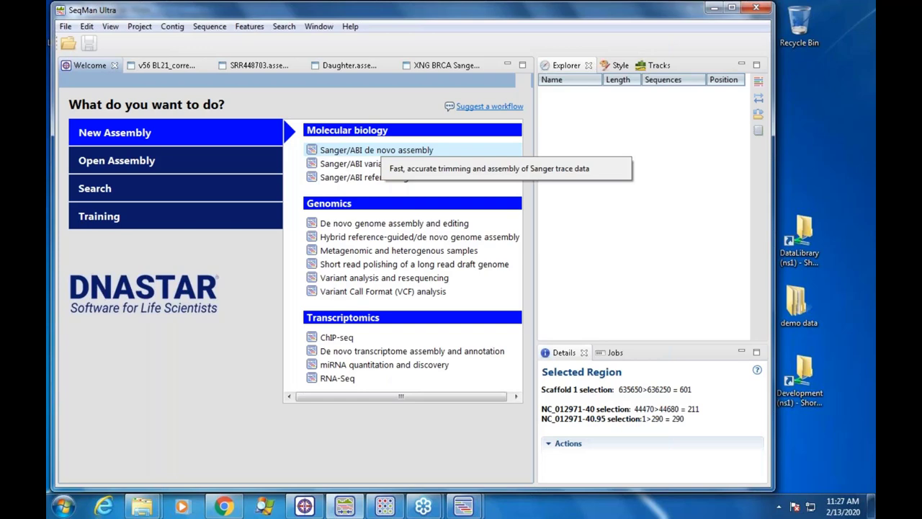
click(375, 152)
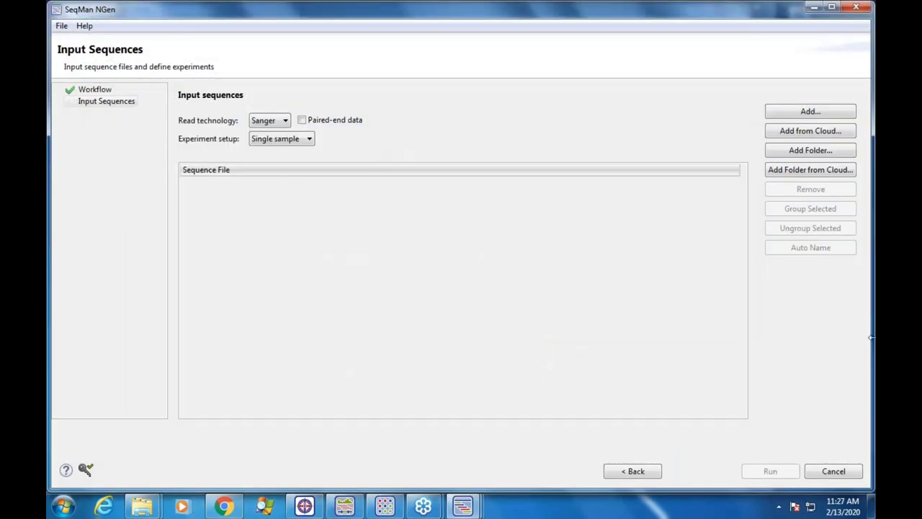
drag(871, 337, 682, 343)
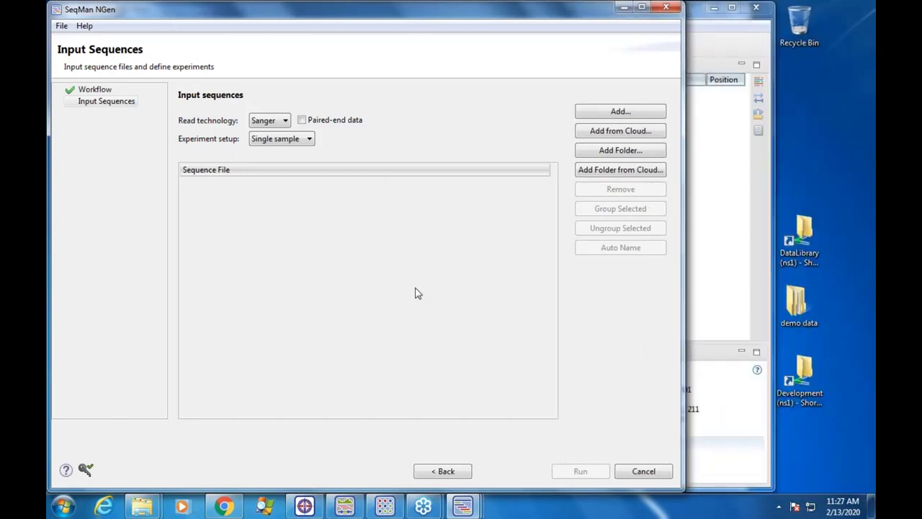
Step: Add Sample 1.abi through Sample 14.abi from the reads folder of 14 Sanger E.coli as input sequences
click(619, 112)
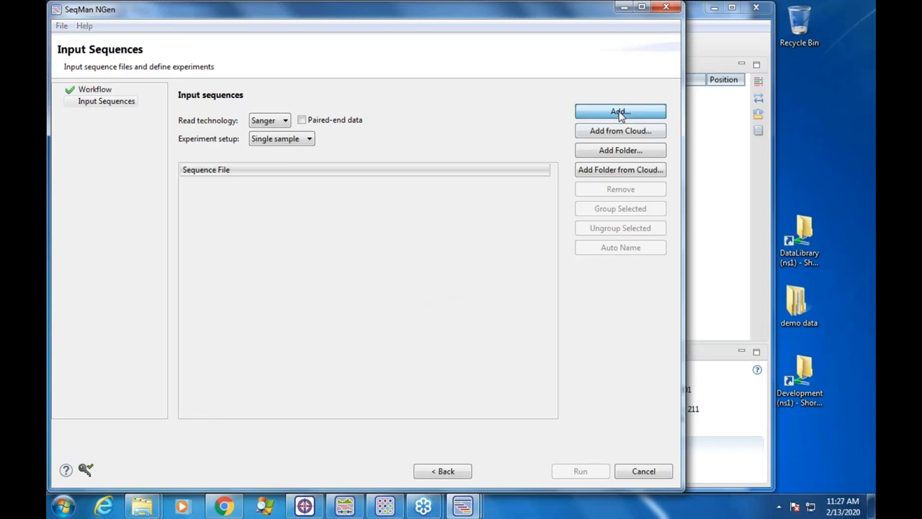
click(227, 62)
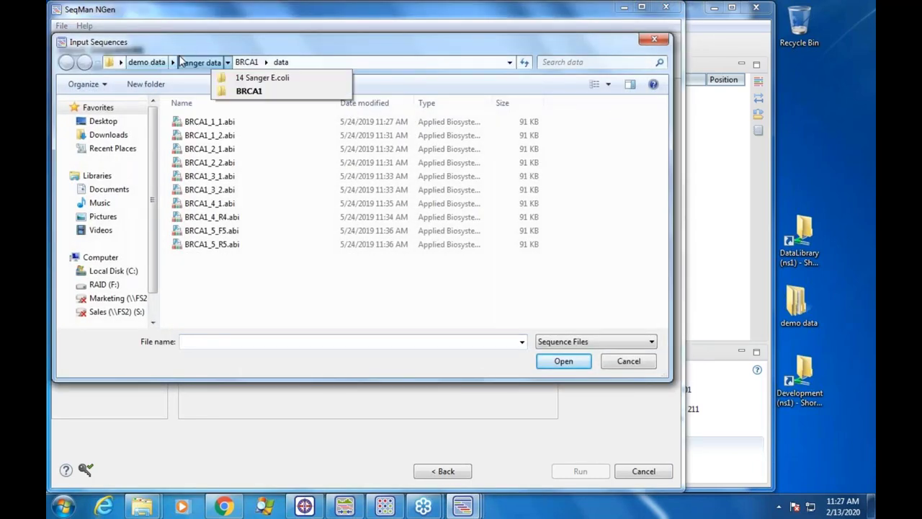
click(261, 78)
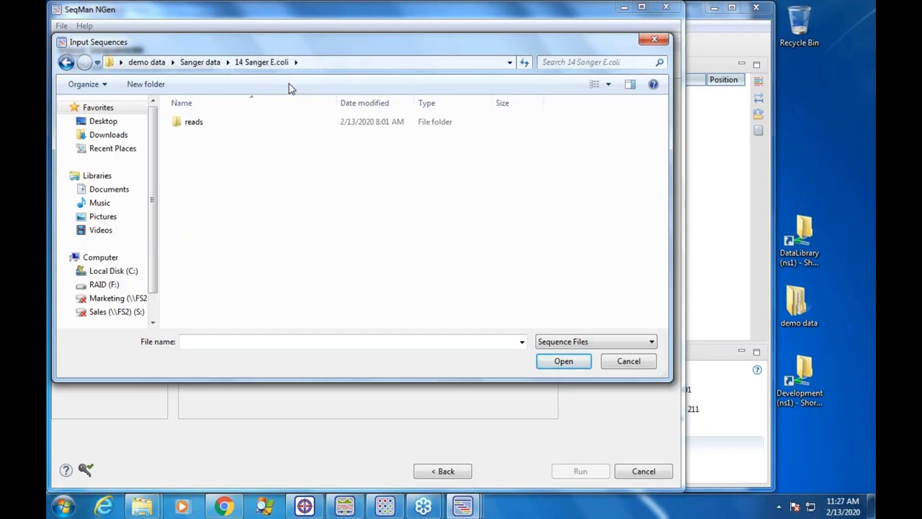
double_click(200, 124)
click(201, 123)
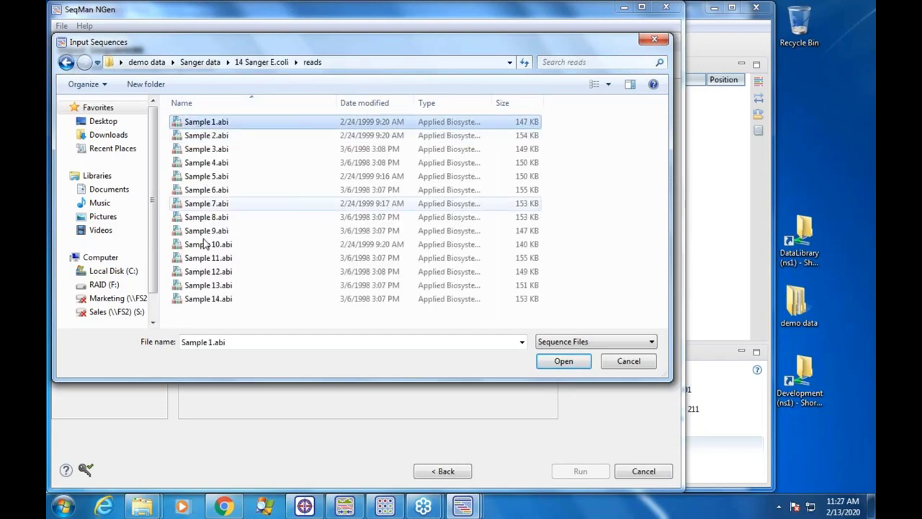
shift+click(213, 302)
click(563, 361)
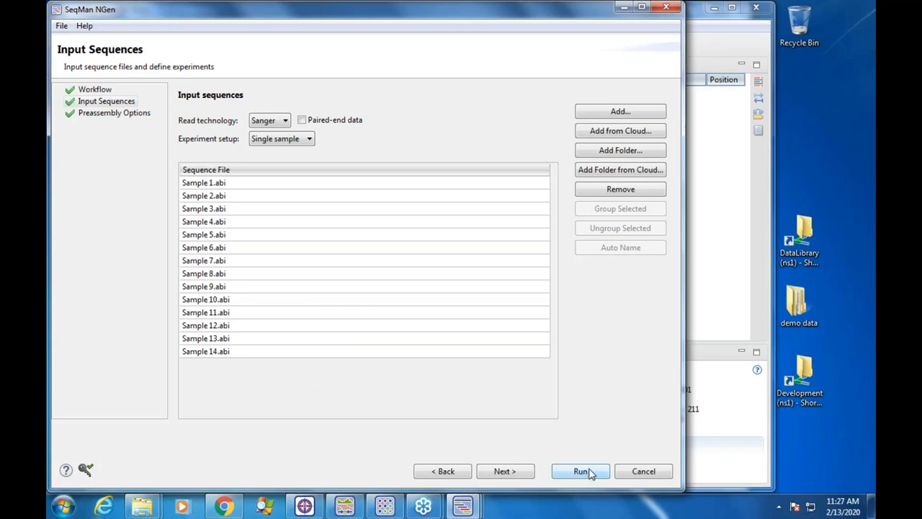
Step: Enable the vector/adaptor scan in the preassembly options and use Janus.seq from VectorData as its file
click(505, 471)
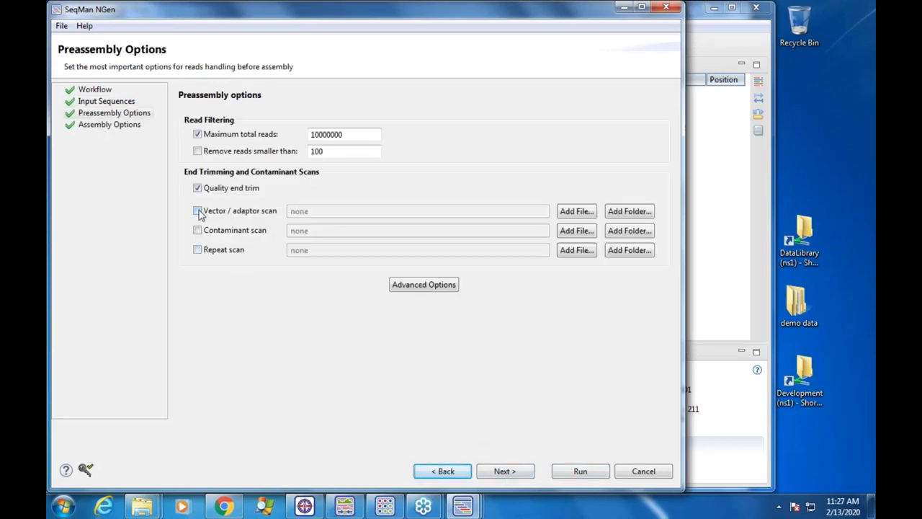
click(198, 210)
click(574, 214)
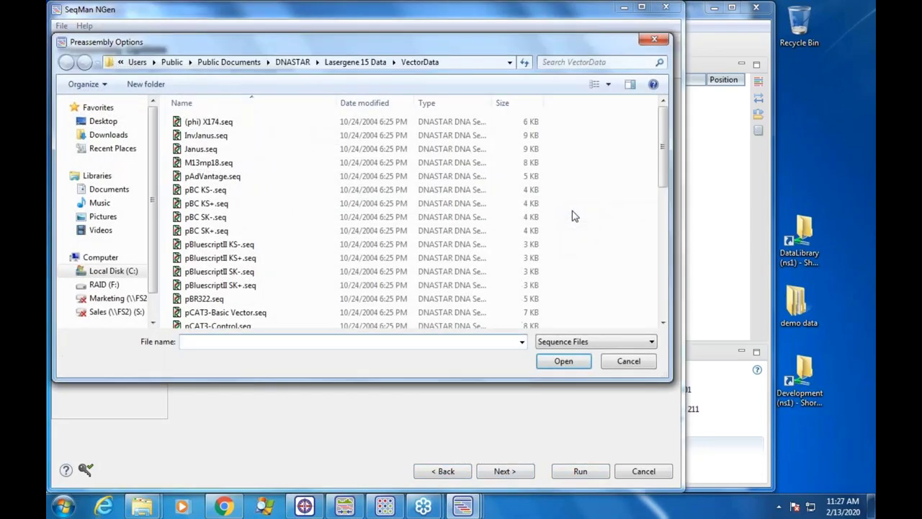
click(202, 149)
click(562, 363)
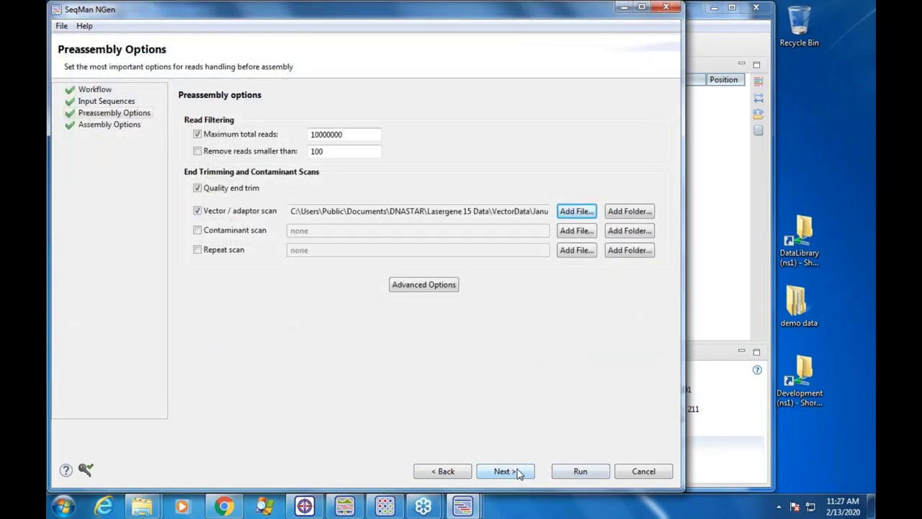
Step: Run the Sanger de novo assembly, finish the wizard to show the result in SeqMan Ultra and dismiss the Explorer tip
click(582, 472)
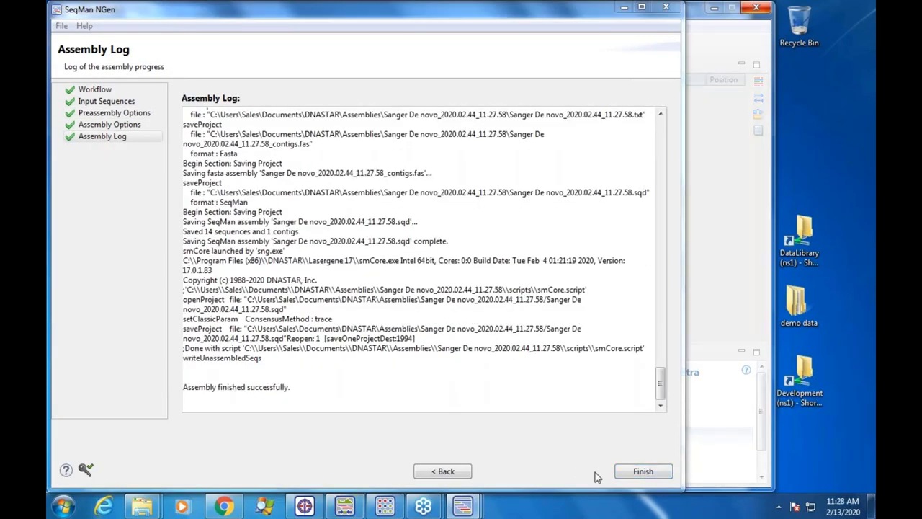
click(643, 471)
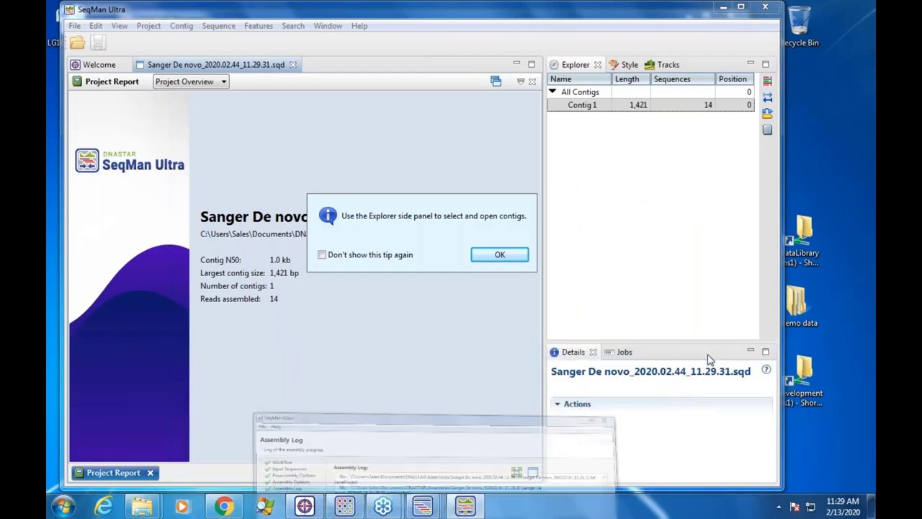
click(487, 256)
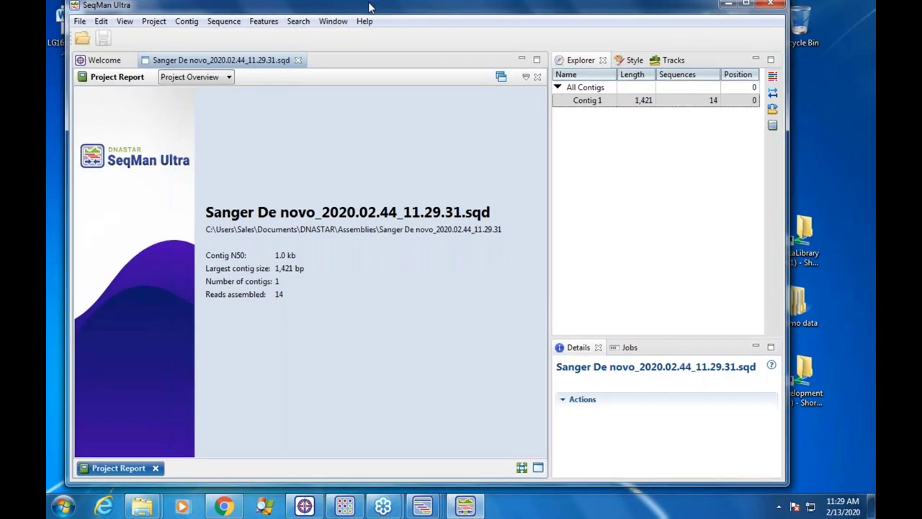
Step: Reposition the SeqMan Ultra window and open Contig 1 of the Sanger assembly in the alignment view
drag(361, 7, 361, 21)
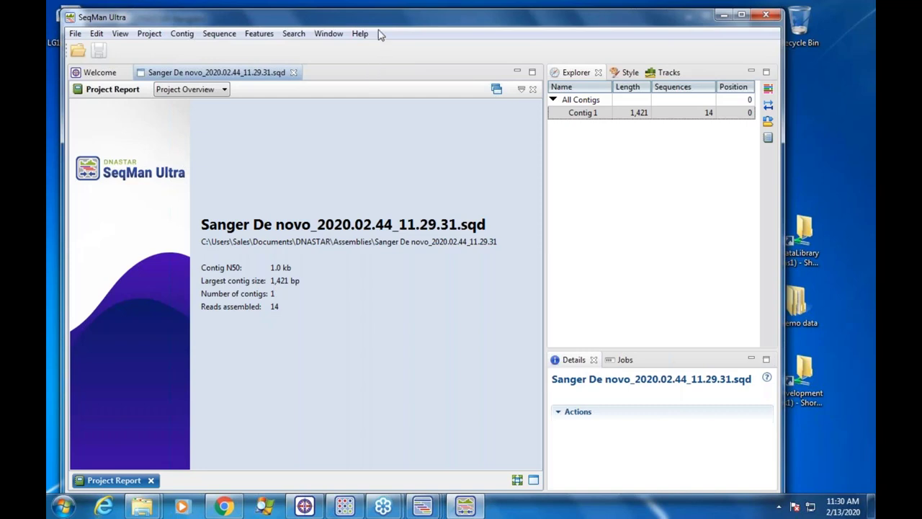
drag(383, 19, 384, 13)
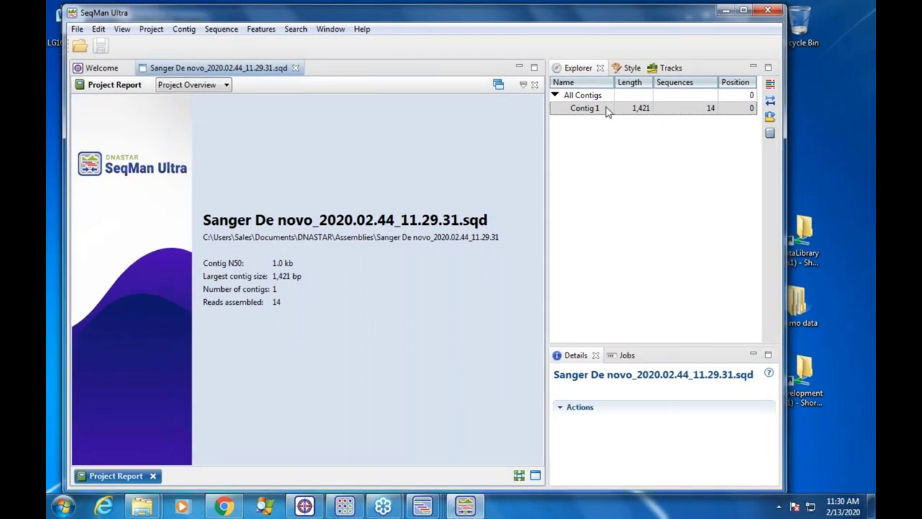
click(645, 112)
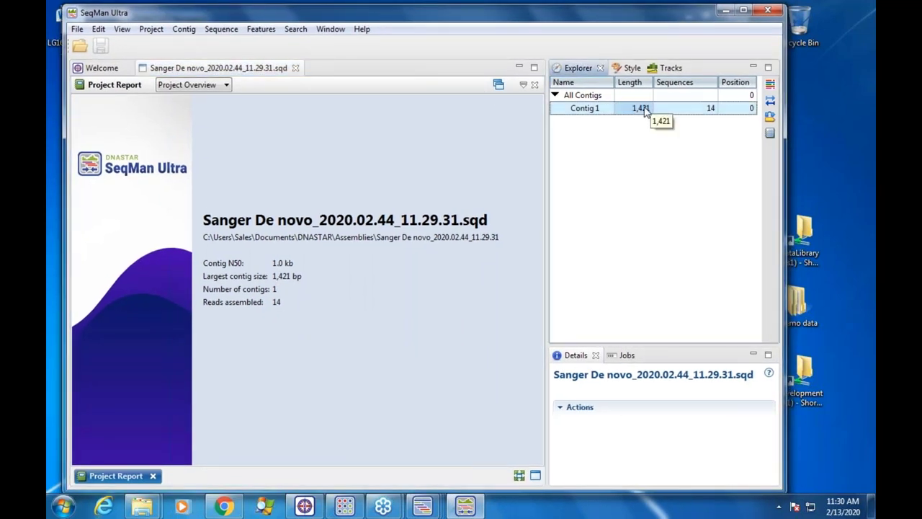
click(770, 84)
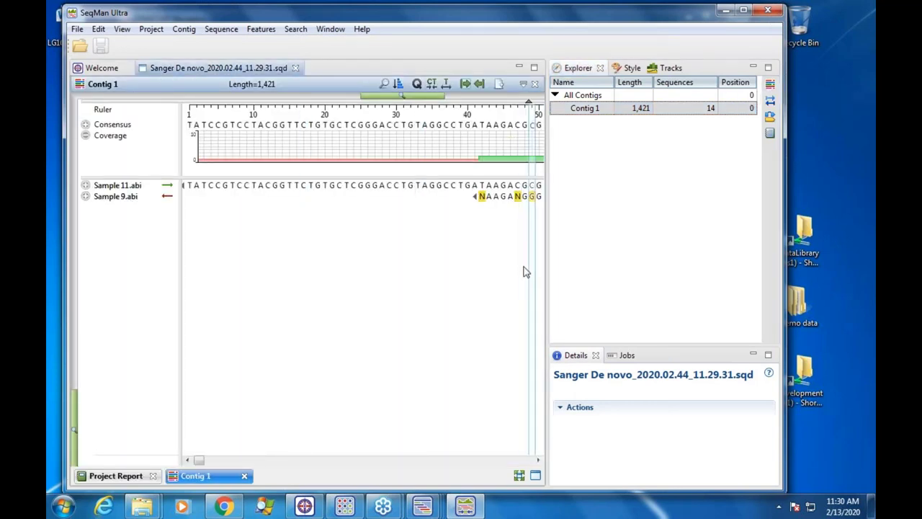
Step: Widen the alignment view and zoom Contig 1 out to inspect its full length, coverage and read layout
drag(549, 264, 601, 261)
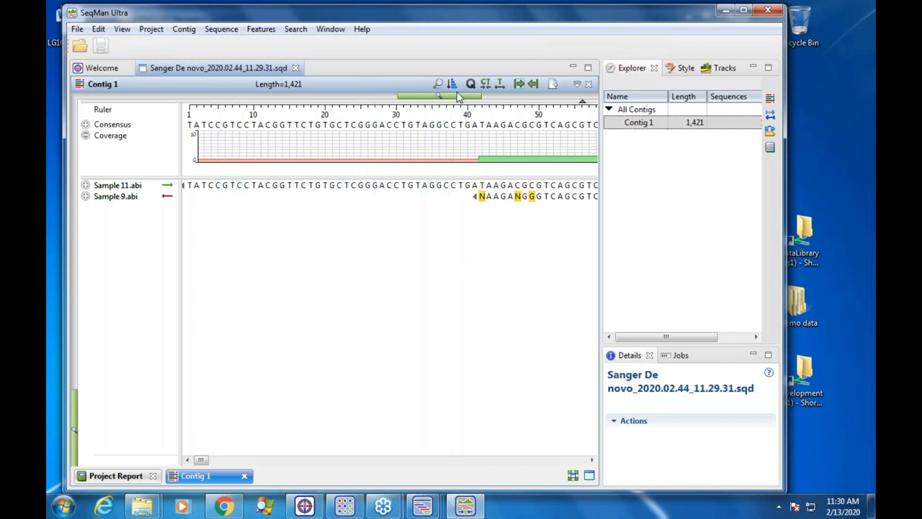
drag(439, 95, 306, 95)
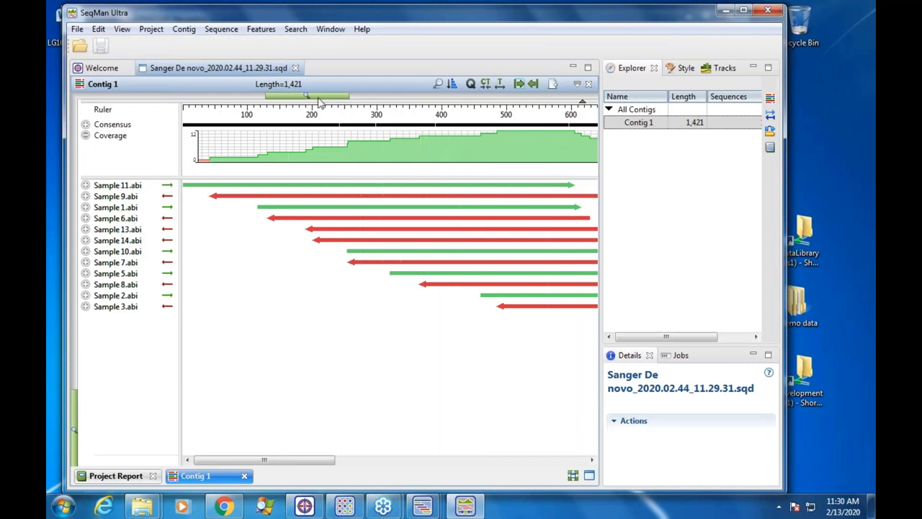
drag(334, 96, 223, 96)
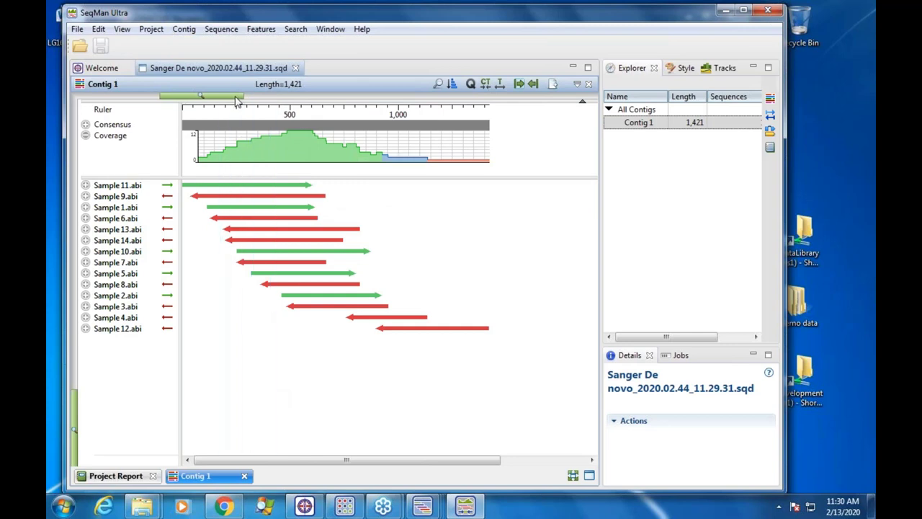
drag(235, 96, 279, 98)
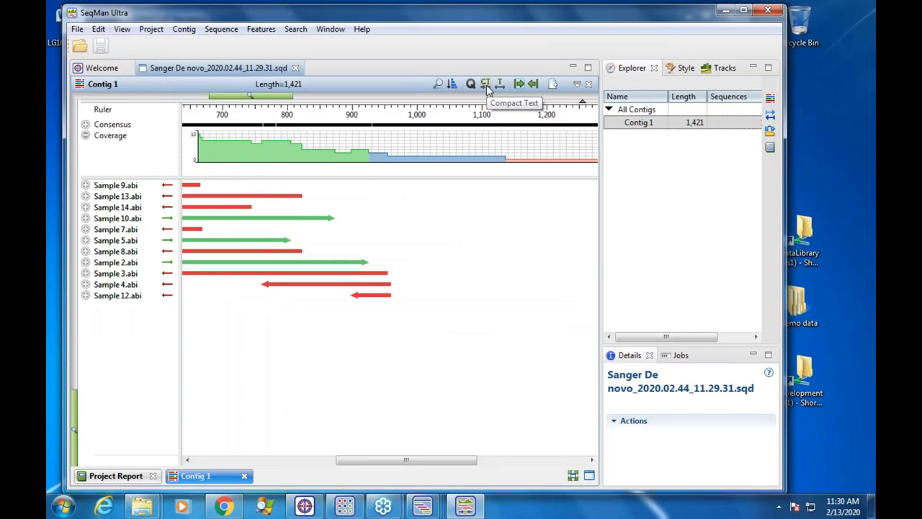
Step: Display the alignment as compact text and then at normal text size, and expand the trace of Sample 12.abi
click(487, 86)
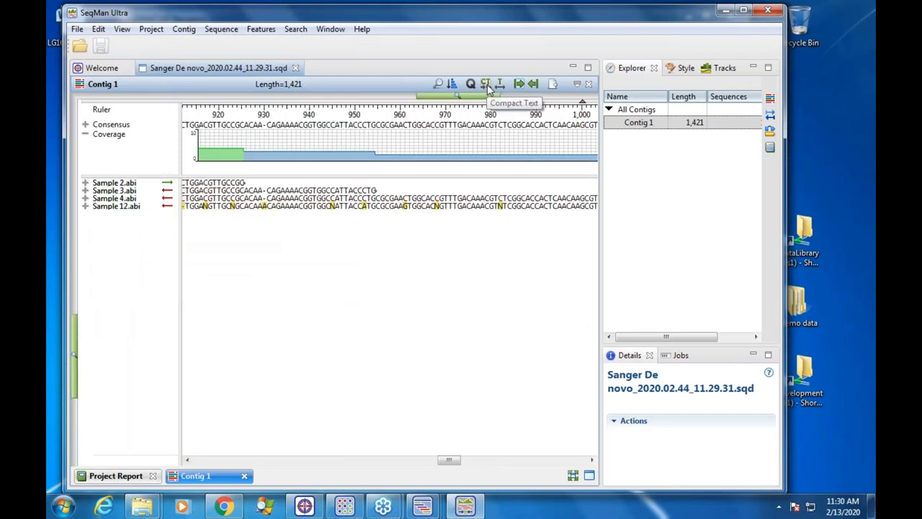
click(500, 85)
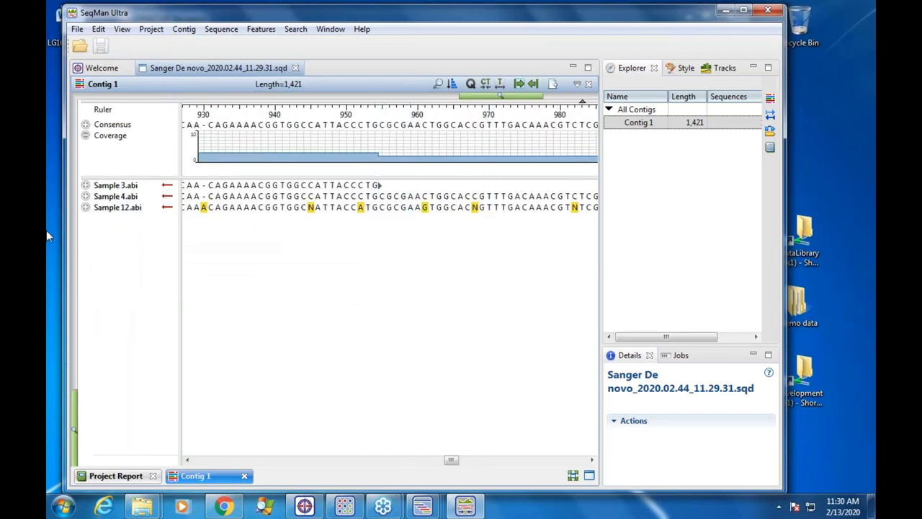
click(85, 206)
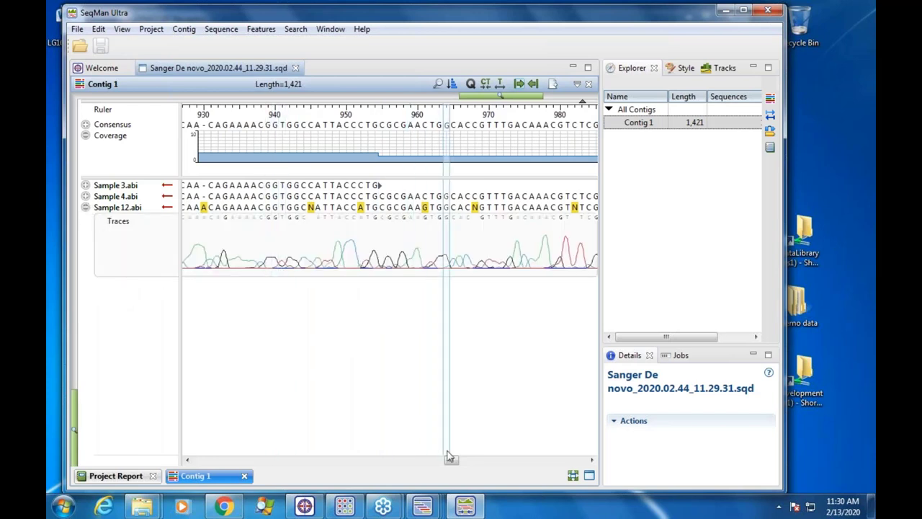
Step: Expand the traces of all reads and bring the region around positions 840 to 880 of Contig 1 into view
drag(449, 461, 427, 464)
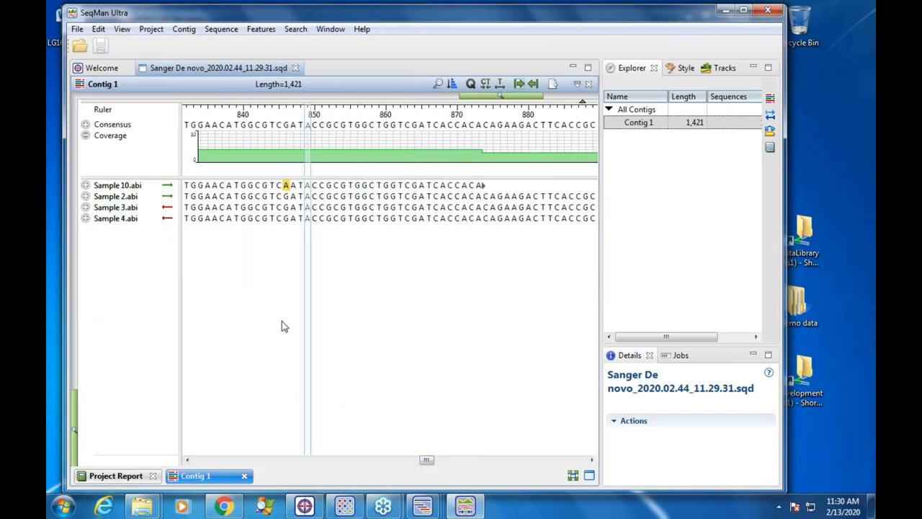
right_click(120, 190)
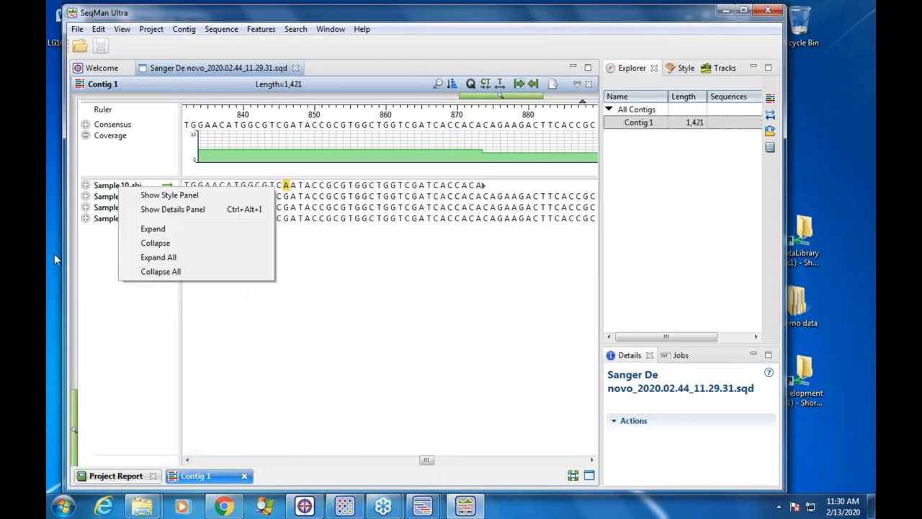
click(175, 258)
click(209, 317)
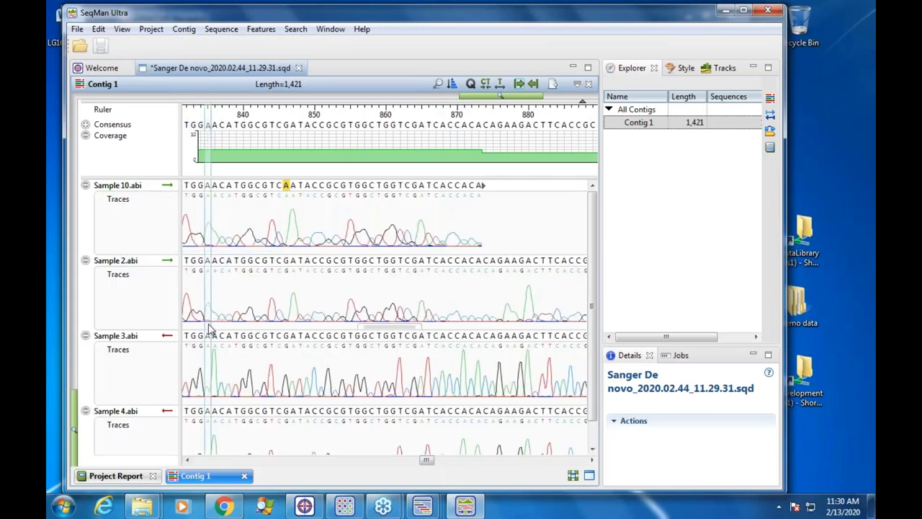
Step: Make the trace tracks and the coverage track moderately taller and shift the window slightly
mouse_move(77, 417)
mouse_down()
mouse_move(69, 281)
mouse_move(75, 416)
mouse_up()
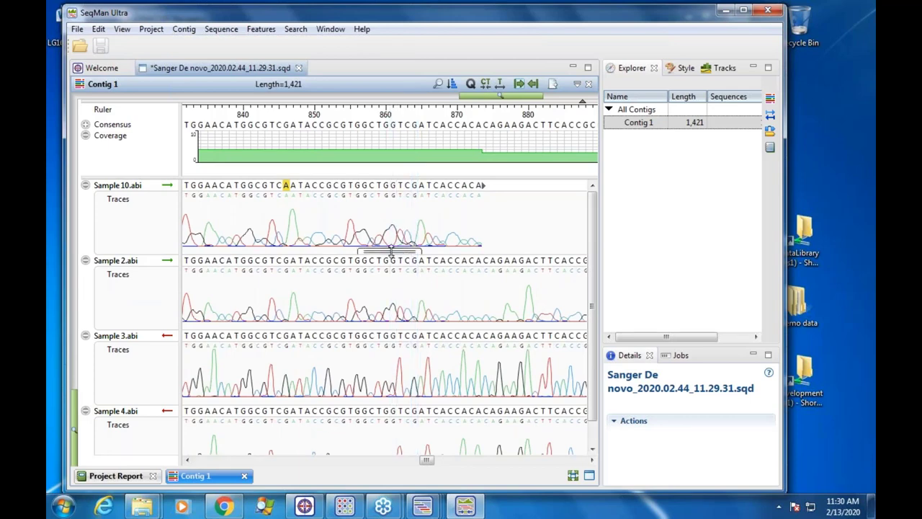
drag(391, 249, 397, 369)
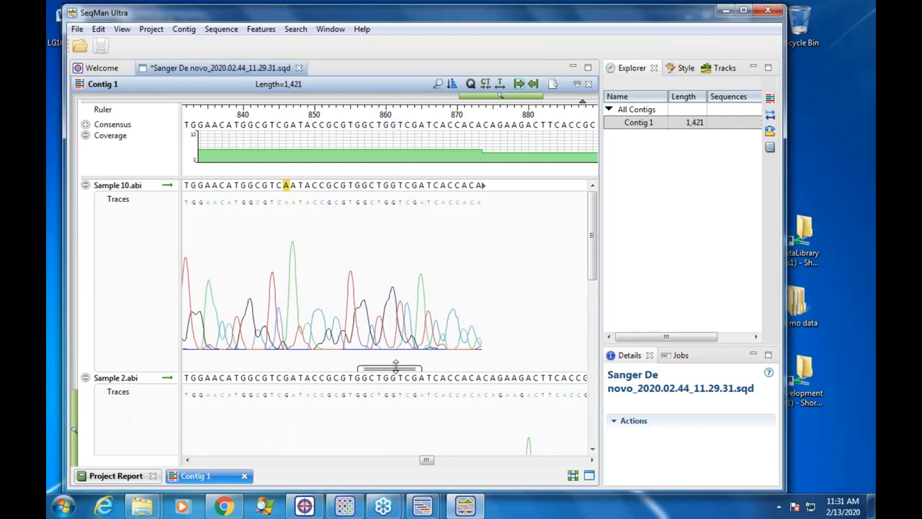
drag(389, 369, 395, 287)
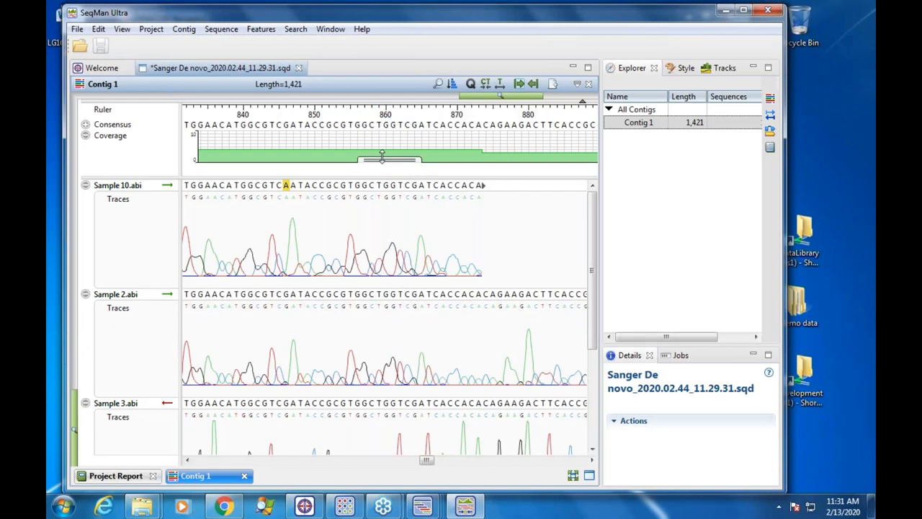
mouse_move(382, 157)
mouse_down()
mouse_move(388, 221)
mouse_move(389, 173)
mouse_up()
drag(438, 12, 431, 11)
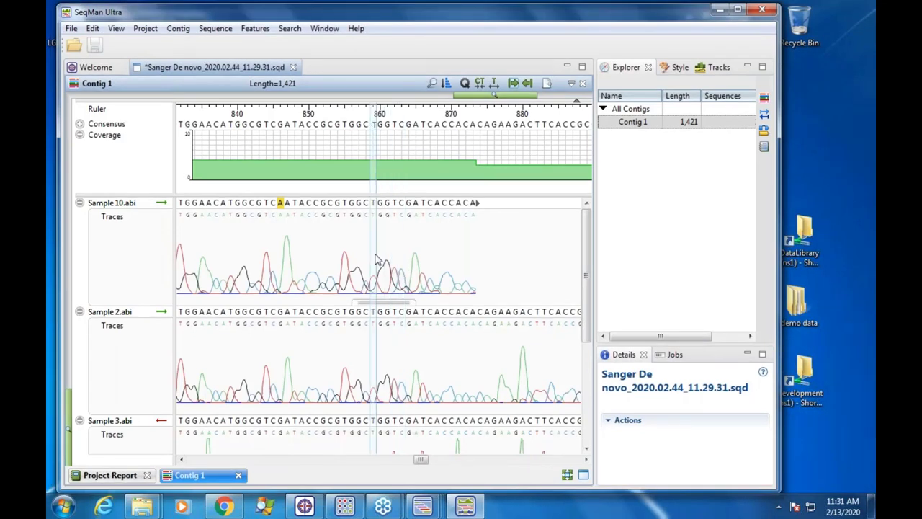
Step: Place the insertion point at position 862 of the consensus and delete the G before it, allowing the edit despite non-gap residues
click(391, 127)
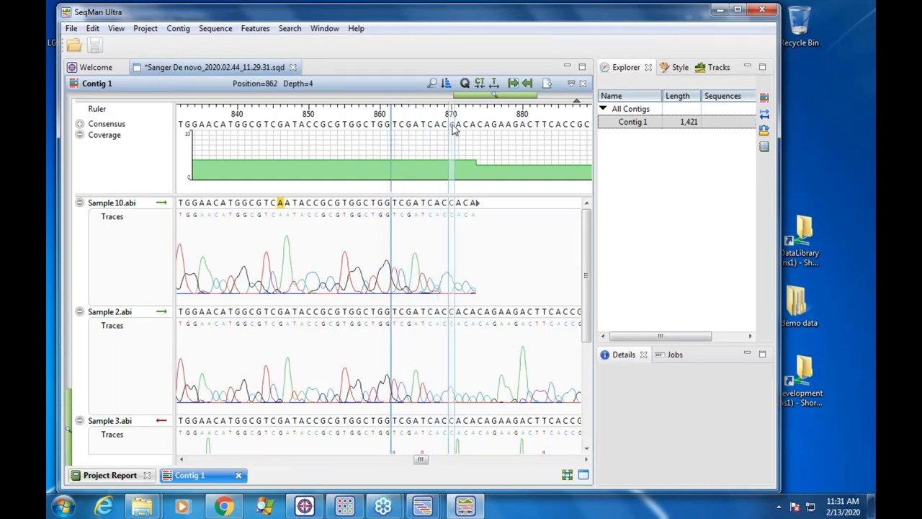
key(Delete)
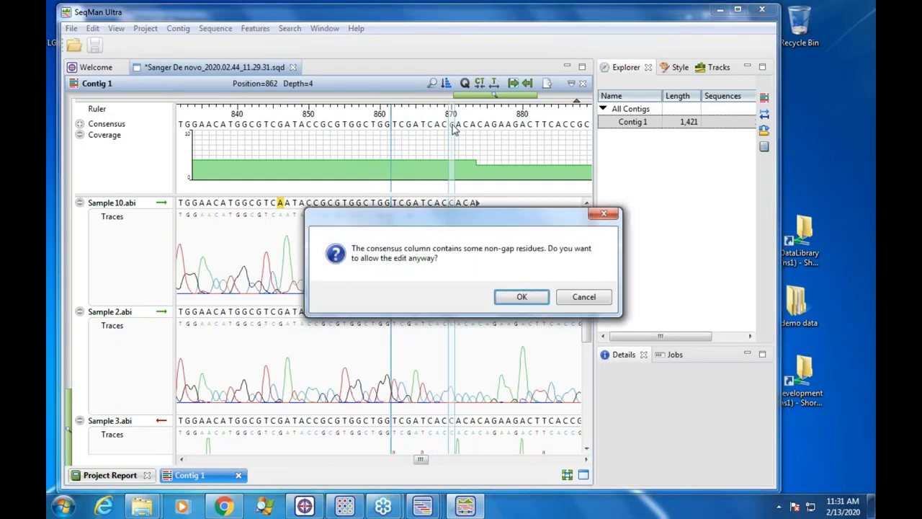
click(521, 297)
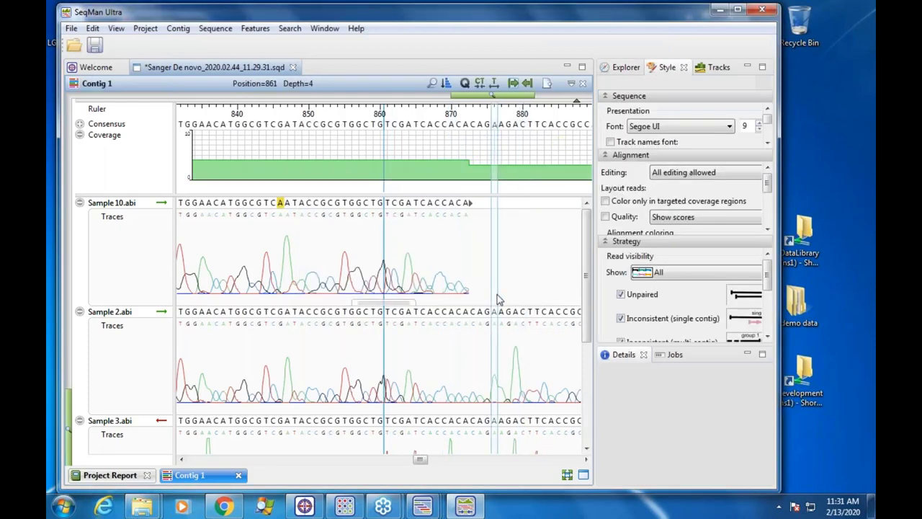
Step: Show the quality scores on the reads and compare the scores and traces of Samples 10, 2 and 3
click(465, 84)
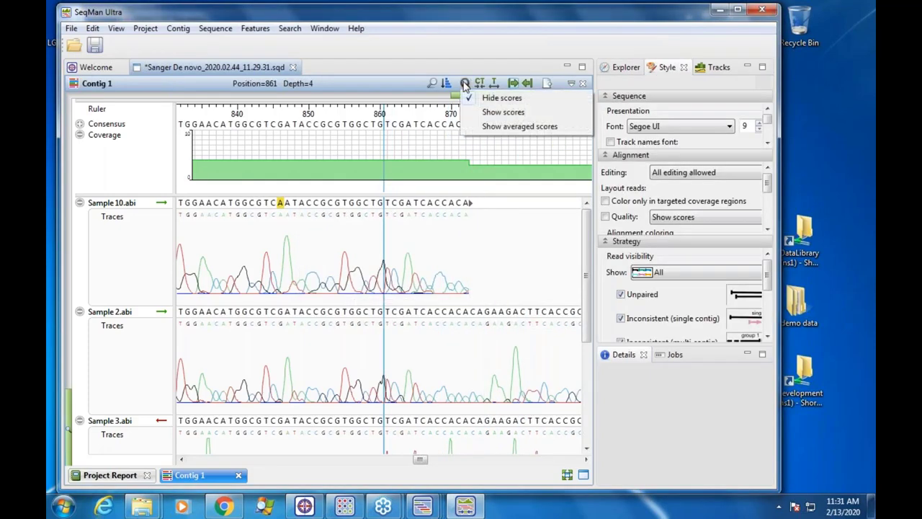
click(494, 111)
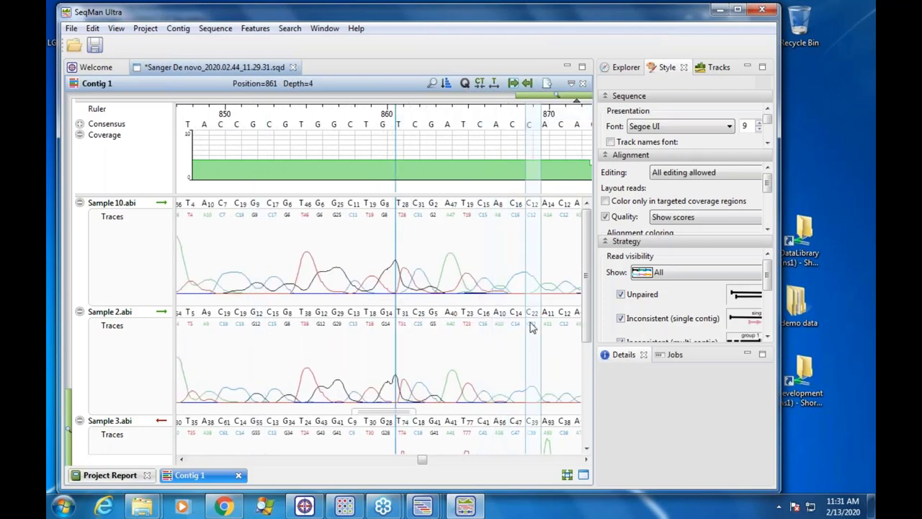
scroll(577, 338, down, 3)
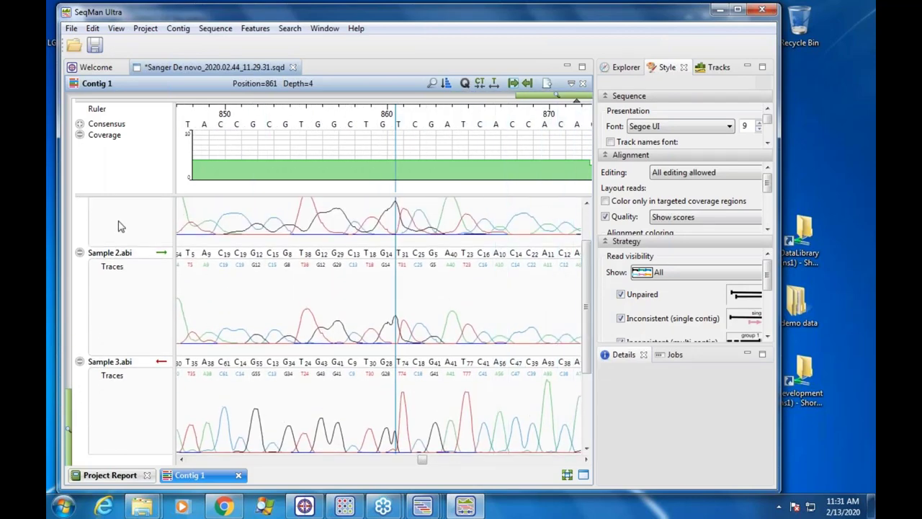
scroll(587, 263, up, 3)
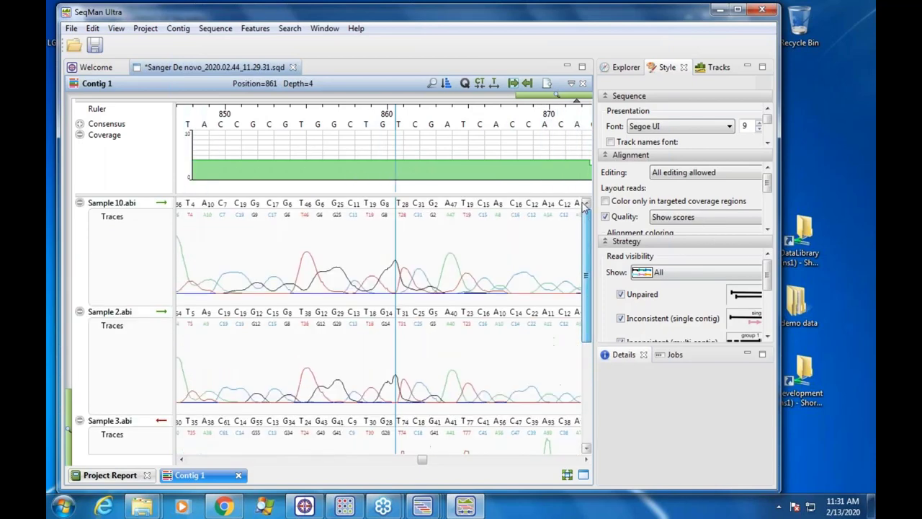
click(178, 31)
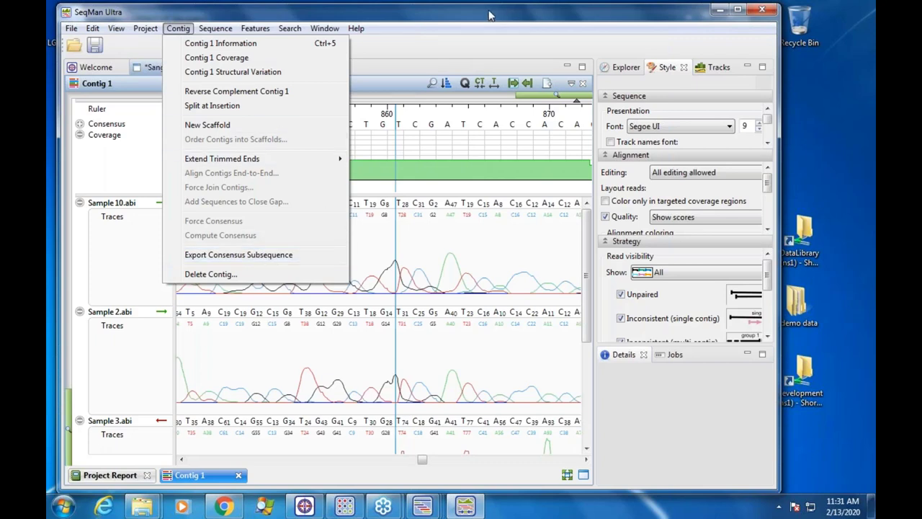
click(445, 16)
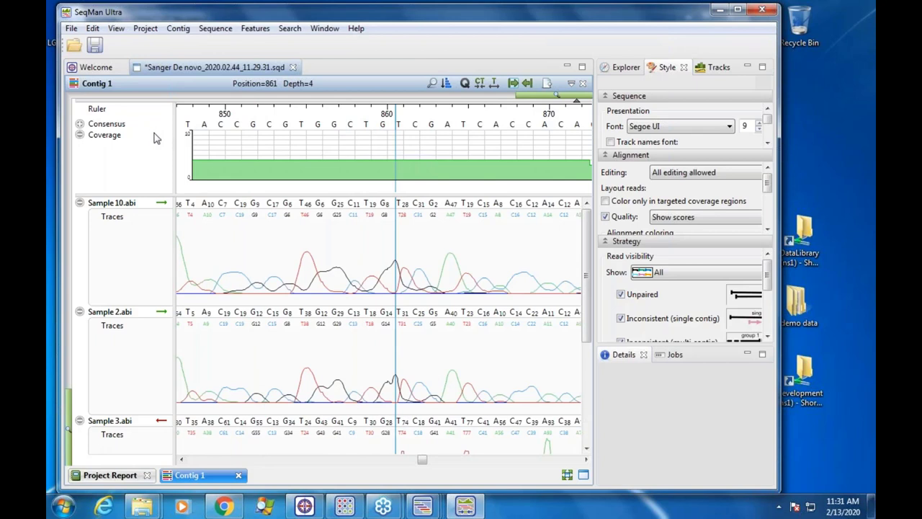
Step: Display the alignment as compact text and search it for the next conflict in Contig 1
click(481, 85)
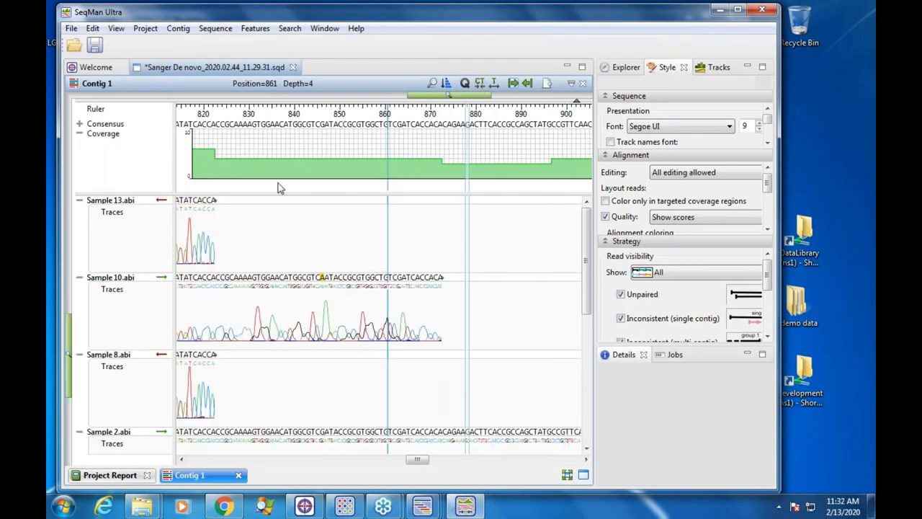
click(431, 83)
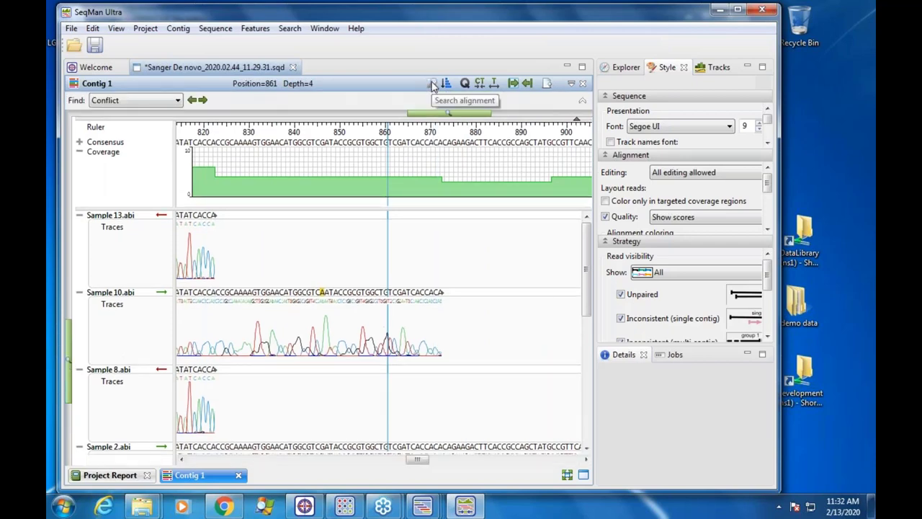
click(204, 101)
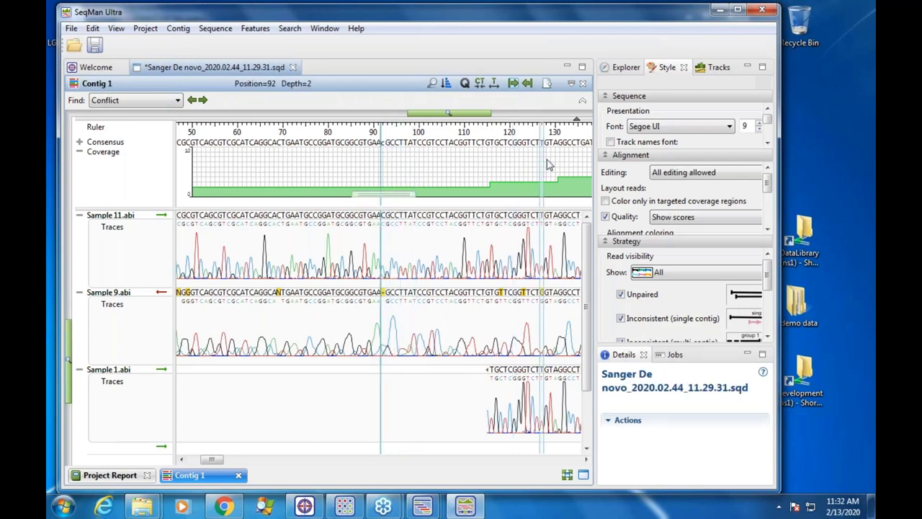
mouse_move(547, 165)
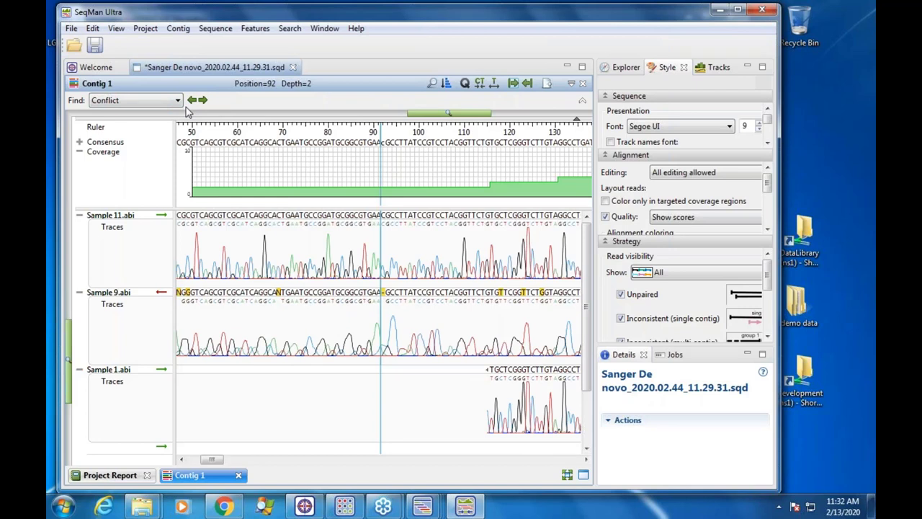
Step: Review the contig list and the style settings for the sequence, alignment and strategy views
click(626, 68)
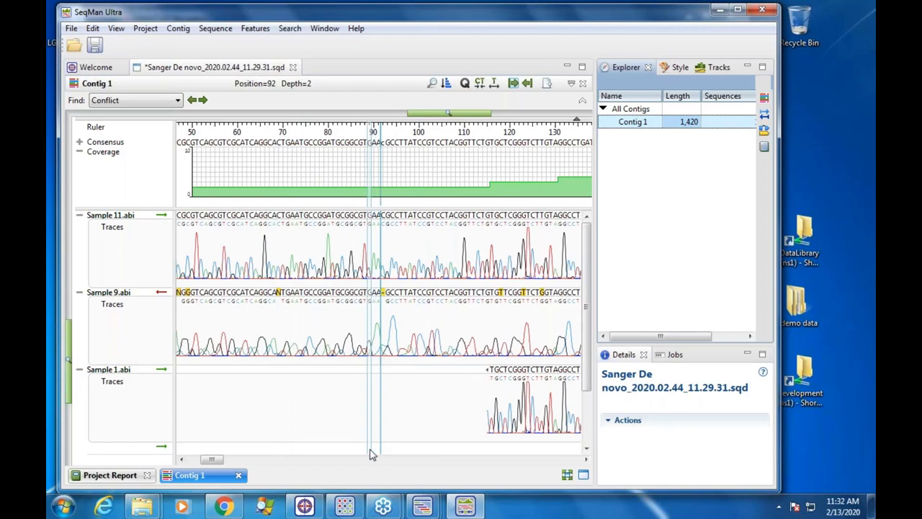
click(667, 68)
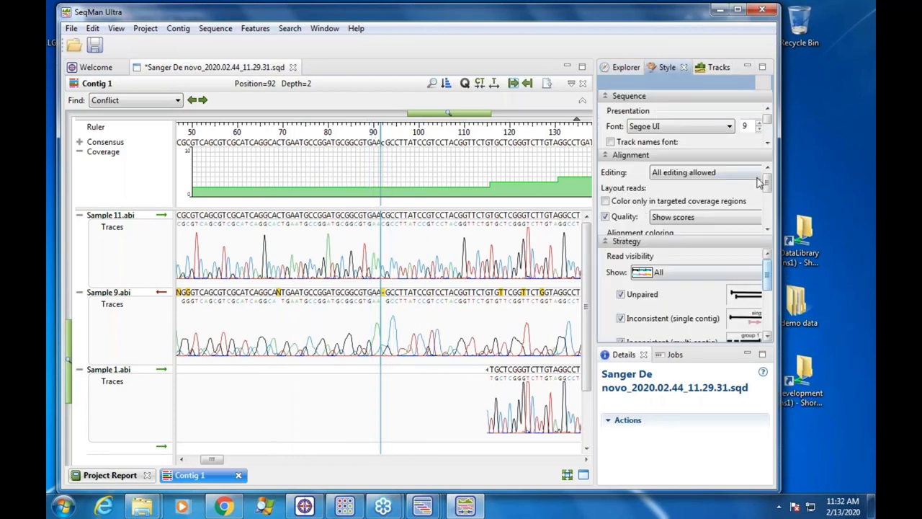
mouse_move(768, 189)
mouse_down()
mouse_move(773, 225)
mouse_move(767, 187)
mouse_up()
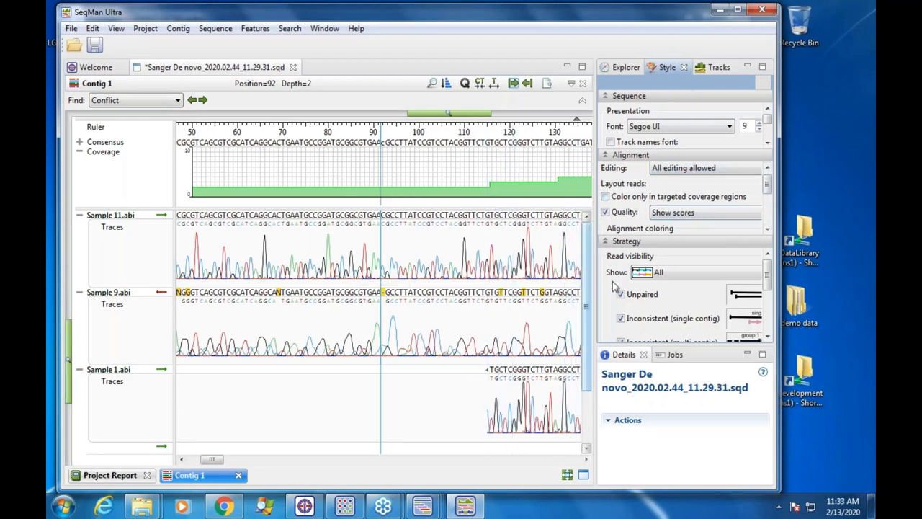
Step: Hide the Pair Consistency and Split reads tracks in the Strategy header
click(718, 68)
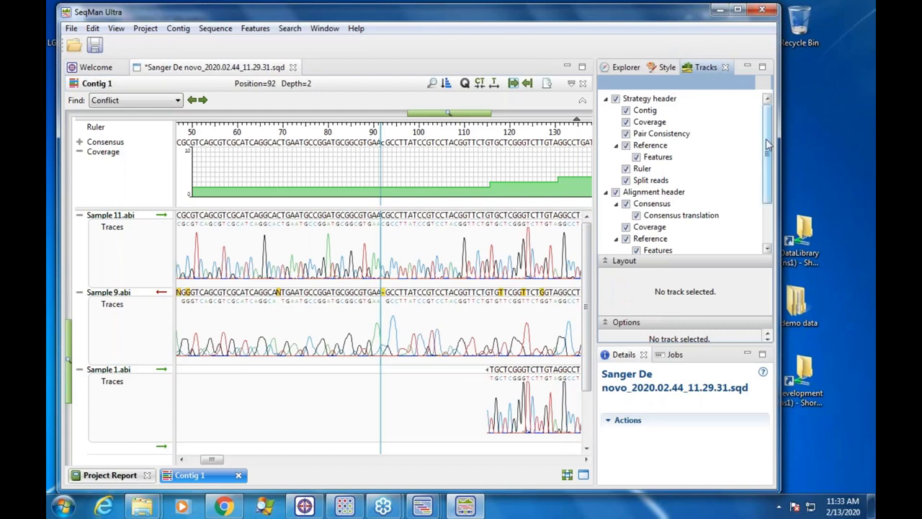
mouse_move(771, 137)
mouse_down()
mouse_move(771, 172)
mouse_move(765, 132)
mouse_up()
click(625, 133)
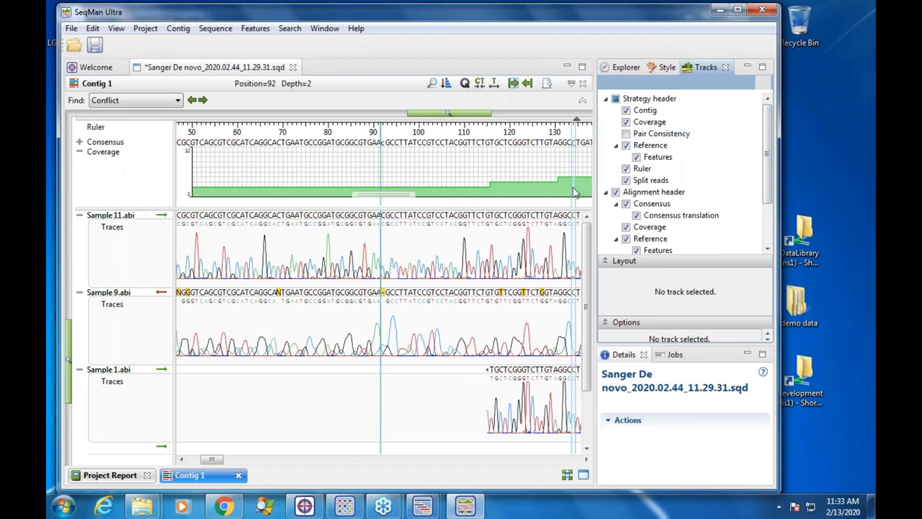
click(625, 180)
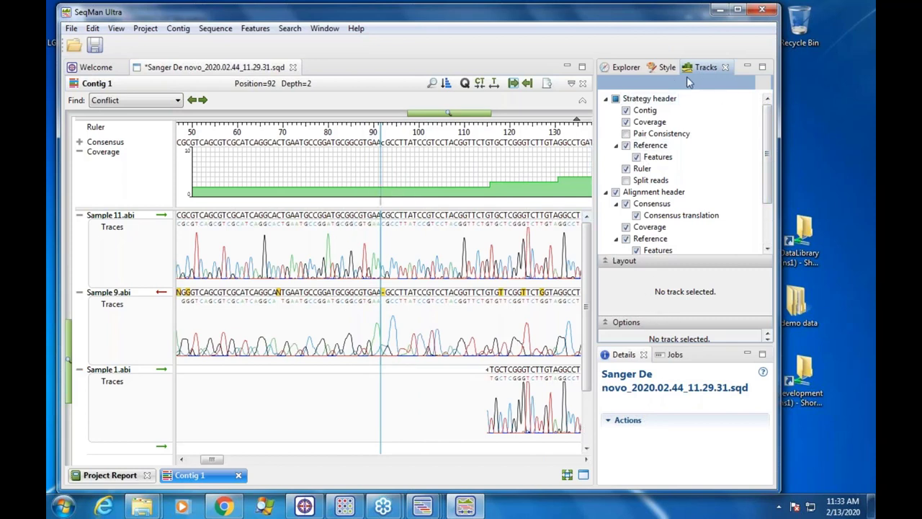
Step: Bring the contig list back into view and return to the Welcome page with the new-assembly workflows
click(621, 69)
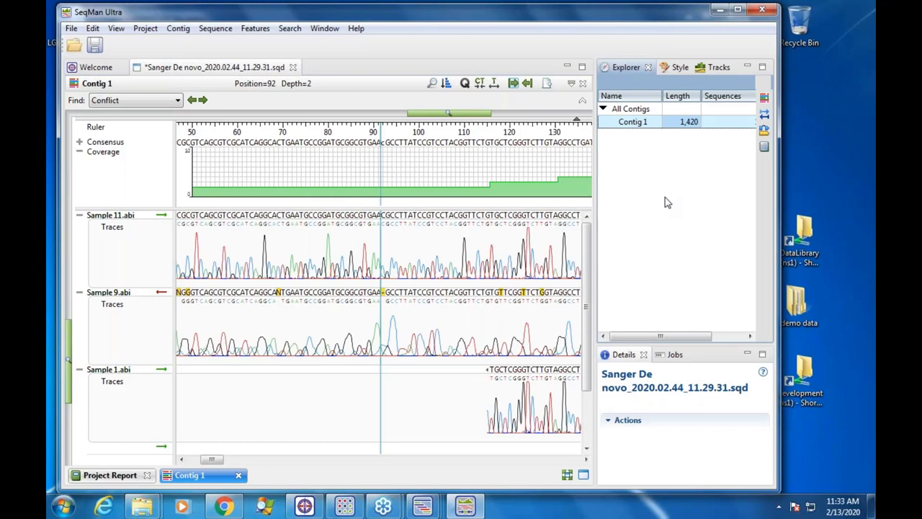
click(94, 68)
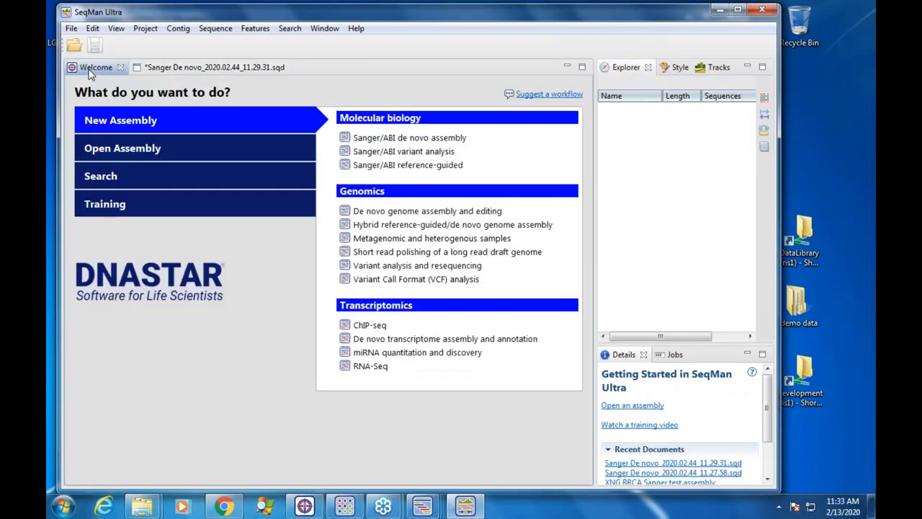
Step: Open the recent SRR448703.assembly, enlarge its reference list and sort the references by descending length
click(125, 151)
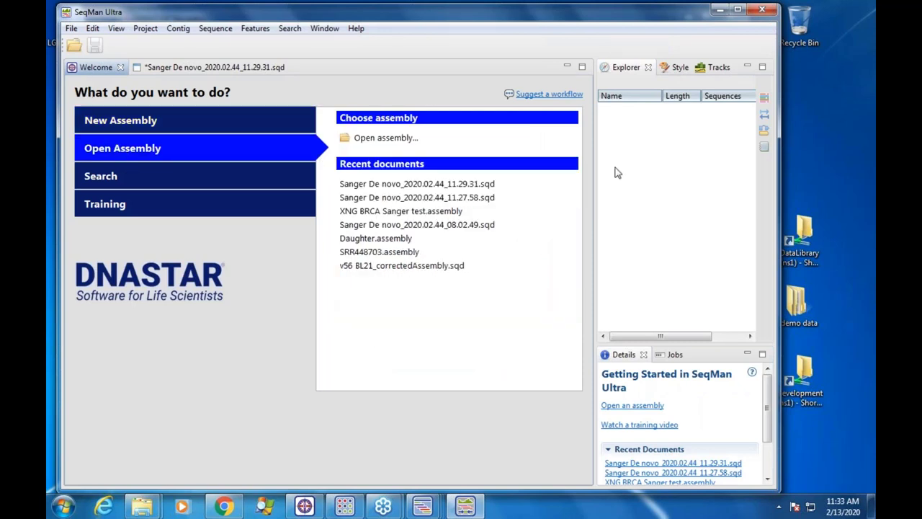
click(395, 255)
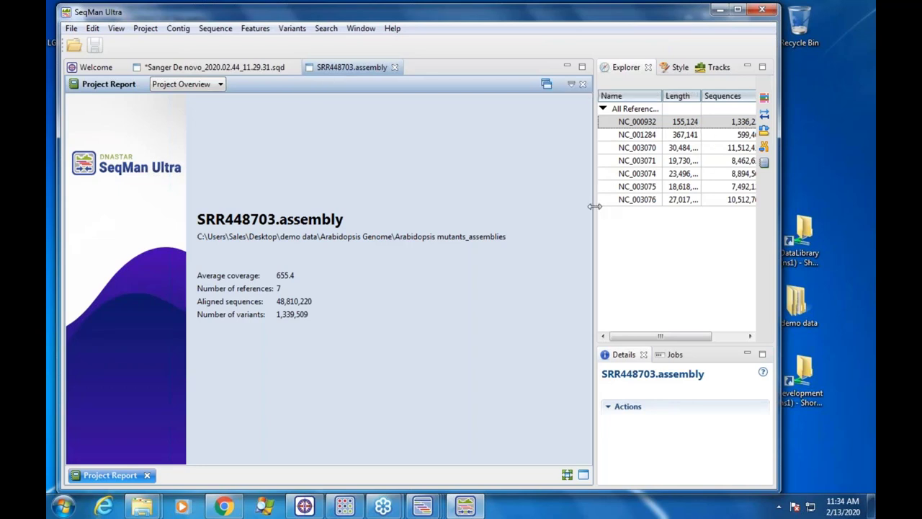
drag(594, 206, 523, 206)
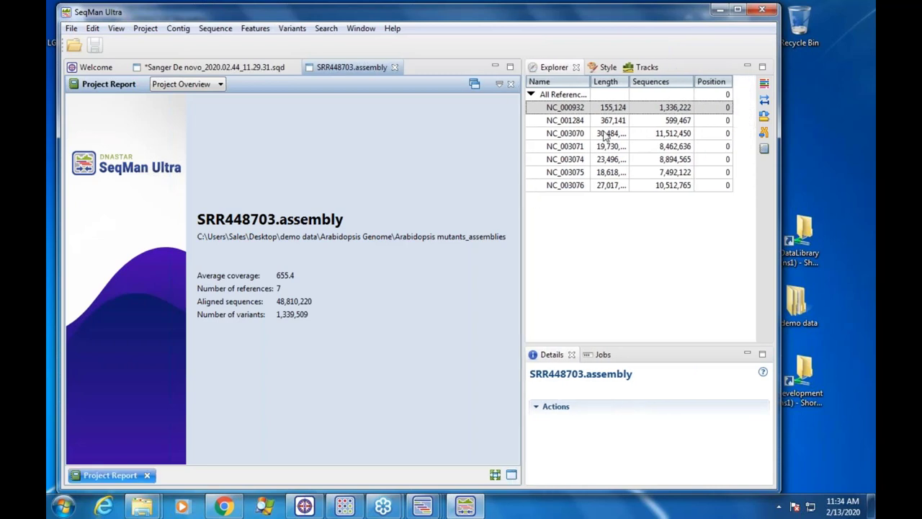
double_click(629, 82)
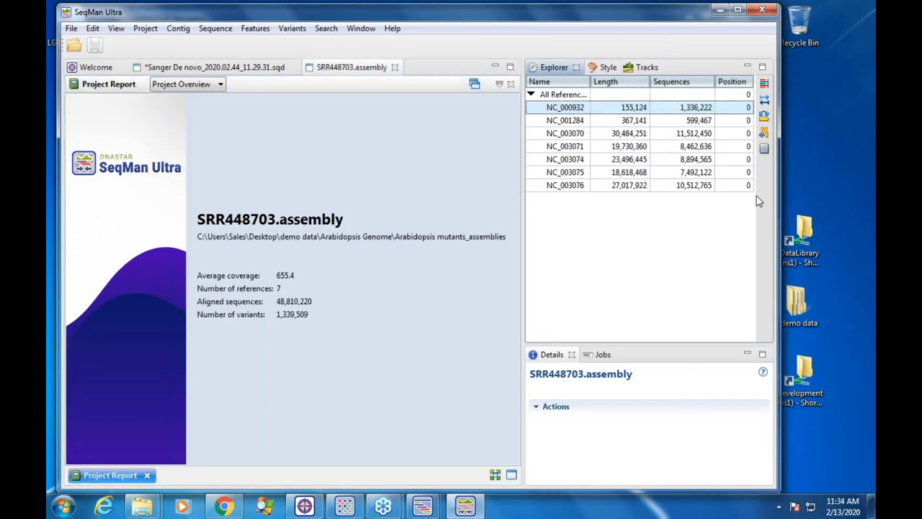
drag(778, 219, 742, 220)
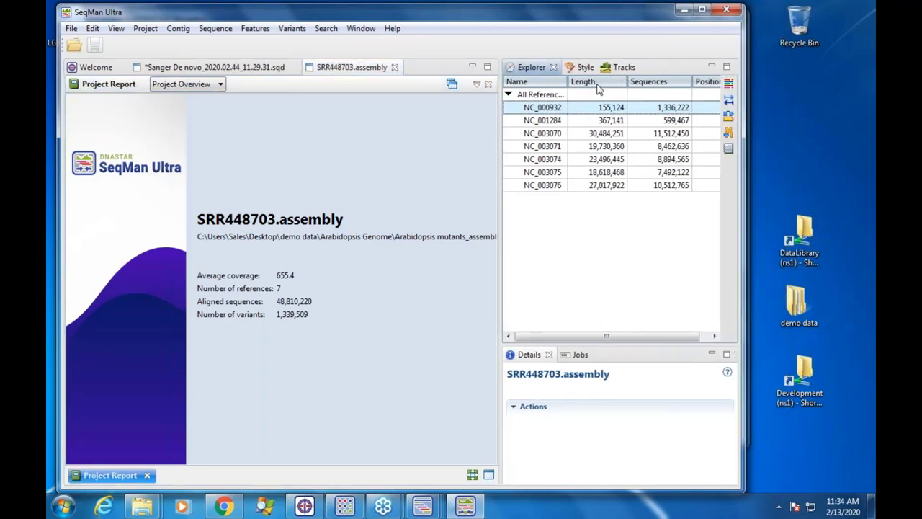
click(596, 83)
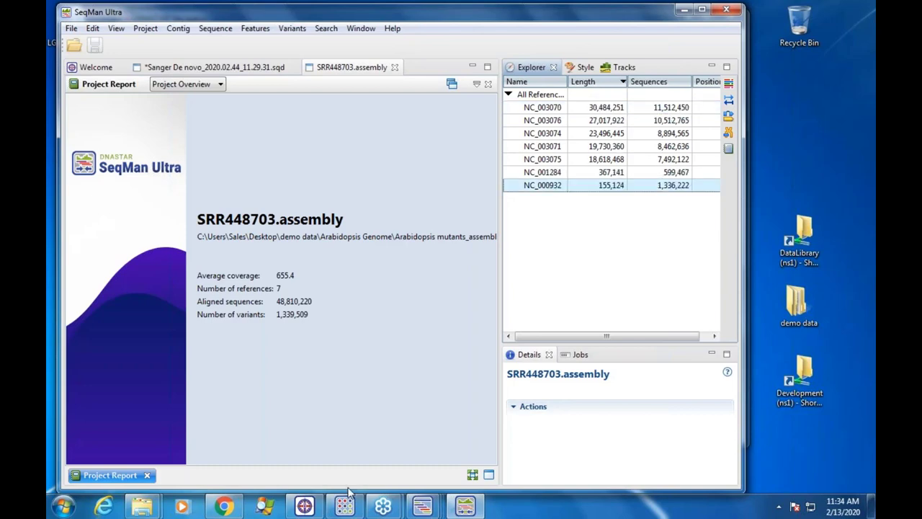
Step: Switch to SeqMan NGen and choose the NGS-based whole genome workflow for variant analysis and resequencing
mouse_move(424, 509)
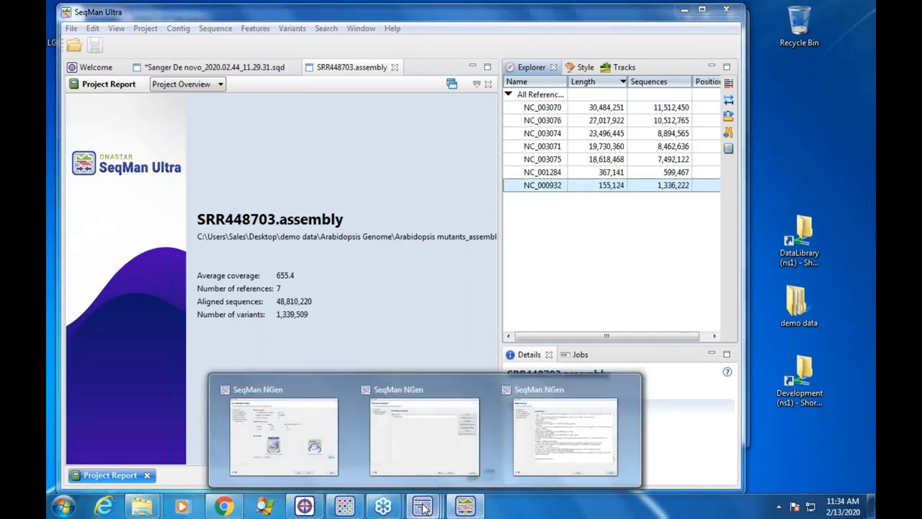
mouse_move(332, 430)
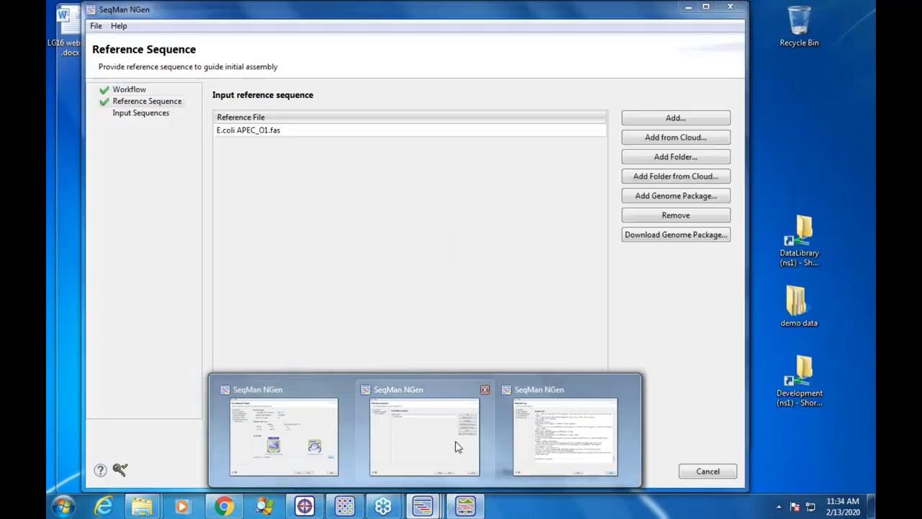
click(425, 442)
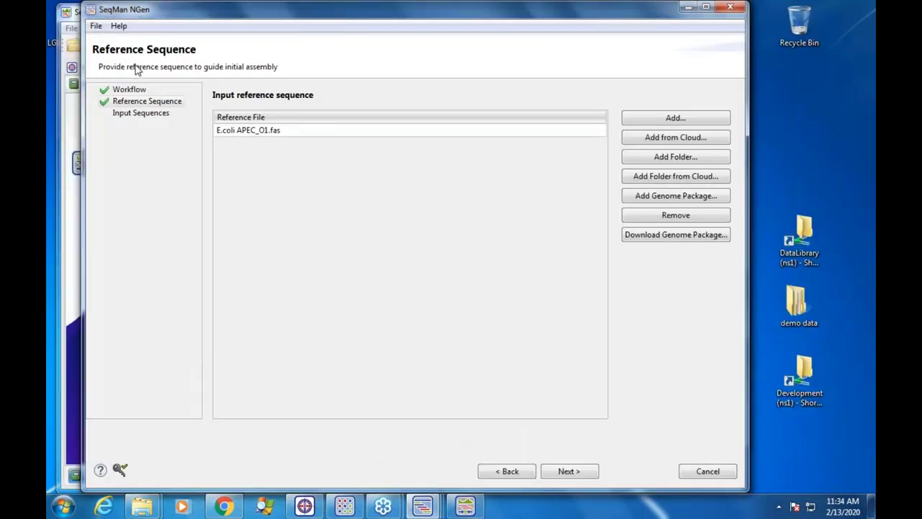
click(130, 90)
click(275, 189)
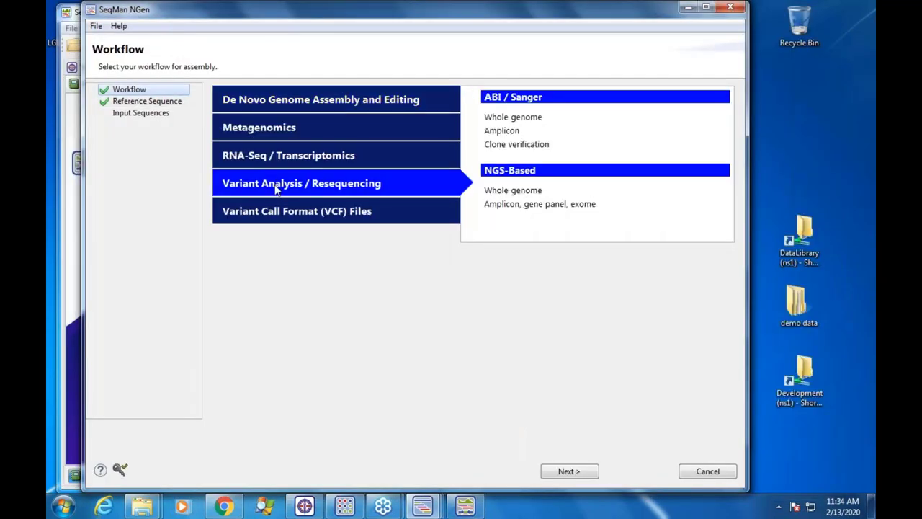
click(524, 195)
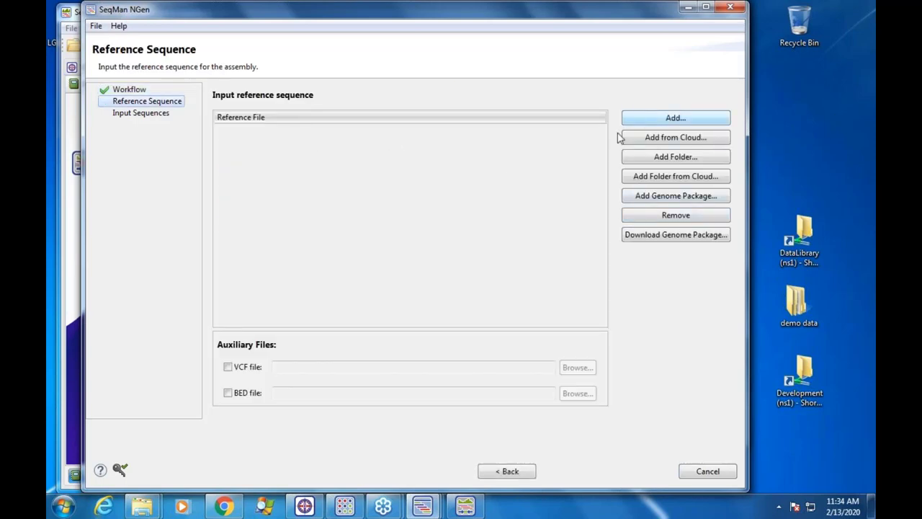
Step: Use the downloadable Arabidopsis thaliana TAIR10 genome package as the reference sequence and continue to the input sequences
click(679, 240)
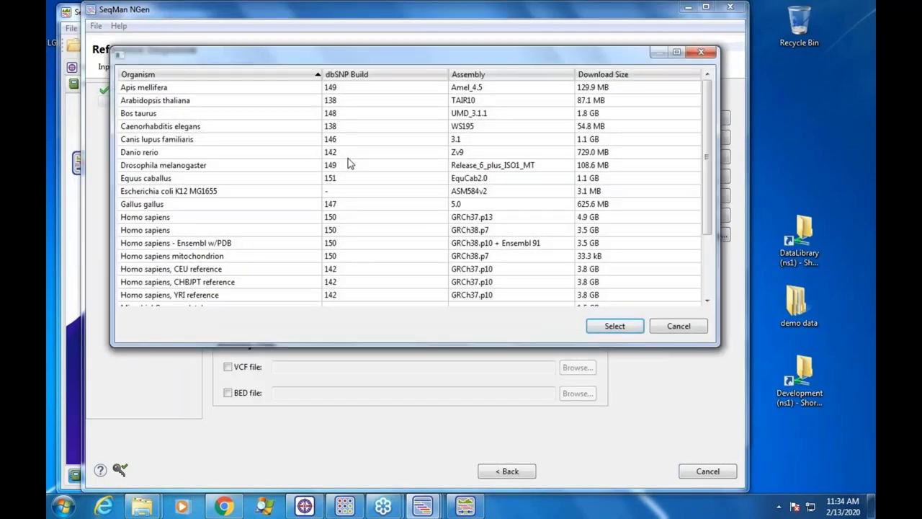
click(194, 103)
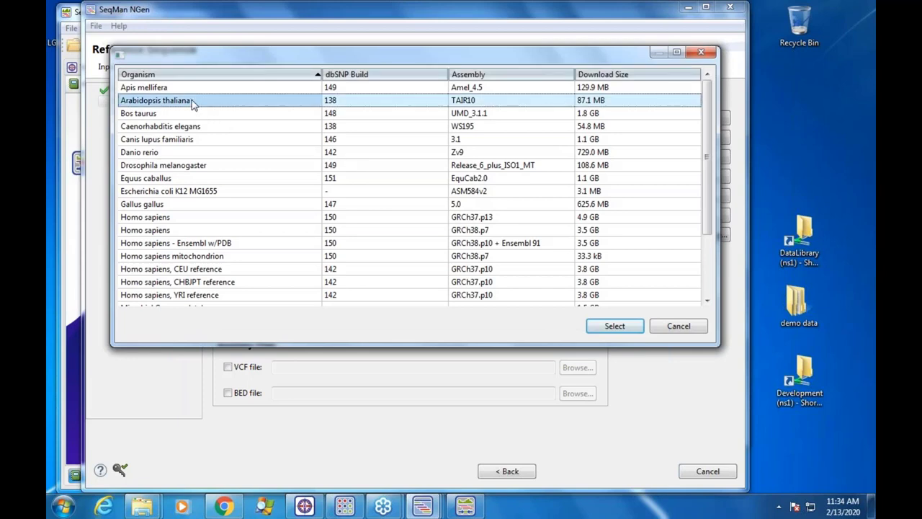
click(615, 326)
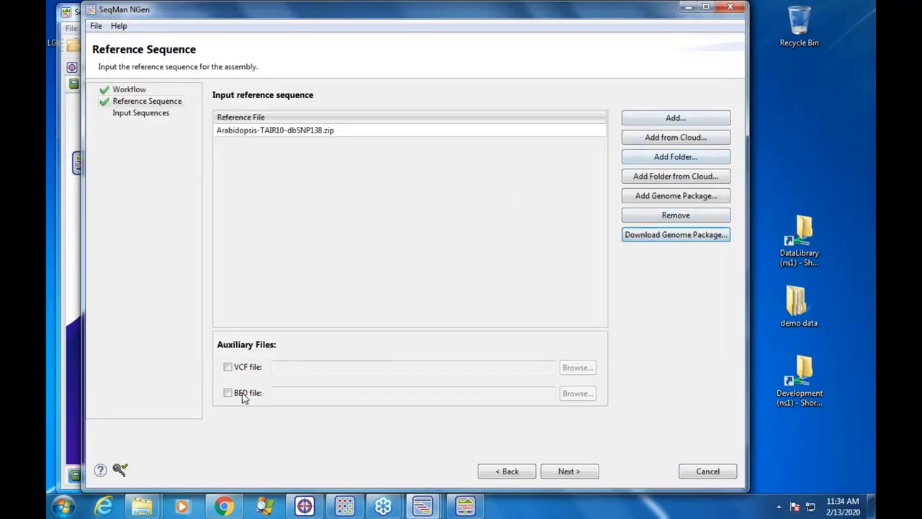
click(574, 471)
Step: Set the experiment to Single sample and add SRR448703_1.fastq and SRR448703_2.fastq from the Arabidopsis Genome Mutant 1 data folder as reads
click(401, 143)
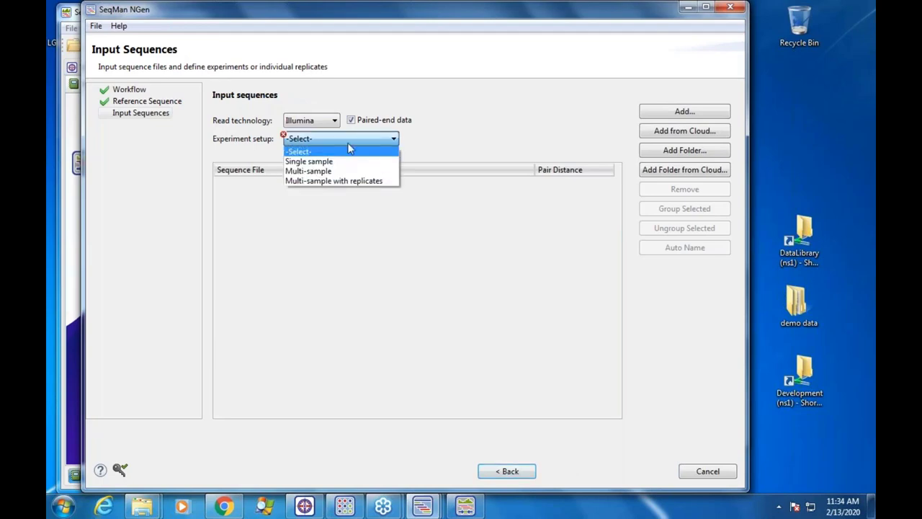
click(324, 159)
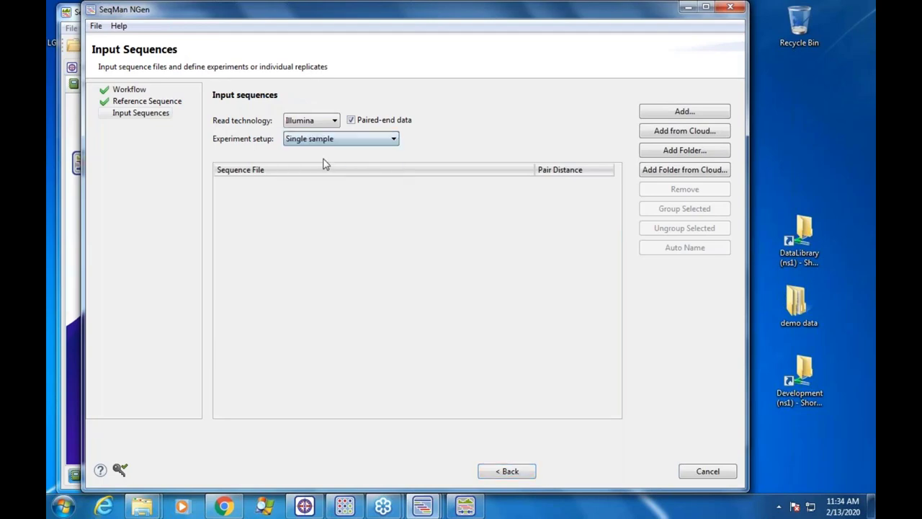
click(685, 113)
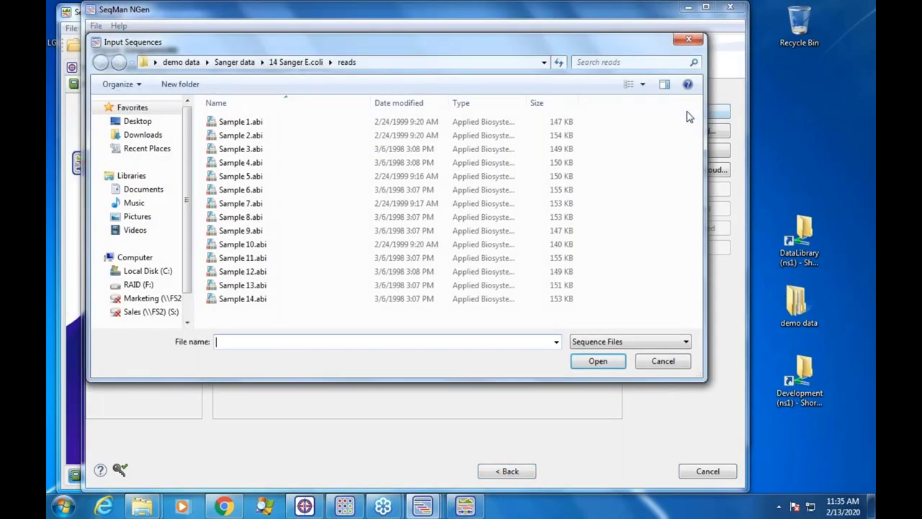
click(188, 63)
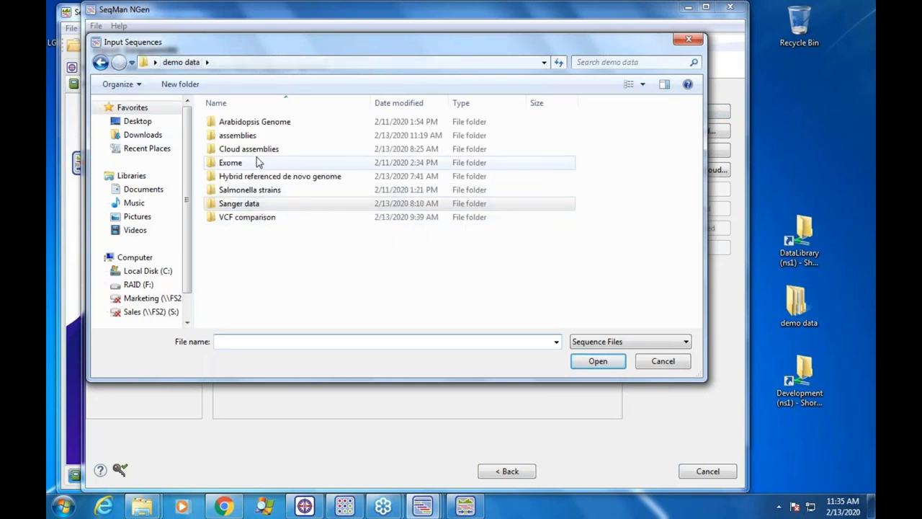
click(253, 126)
double_click(253, 126)
double_click(231, 150)
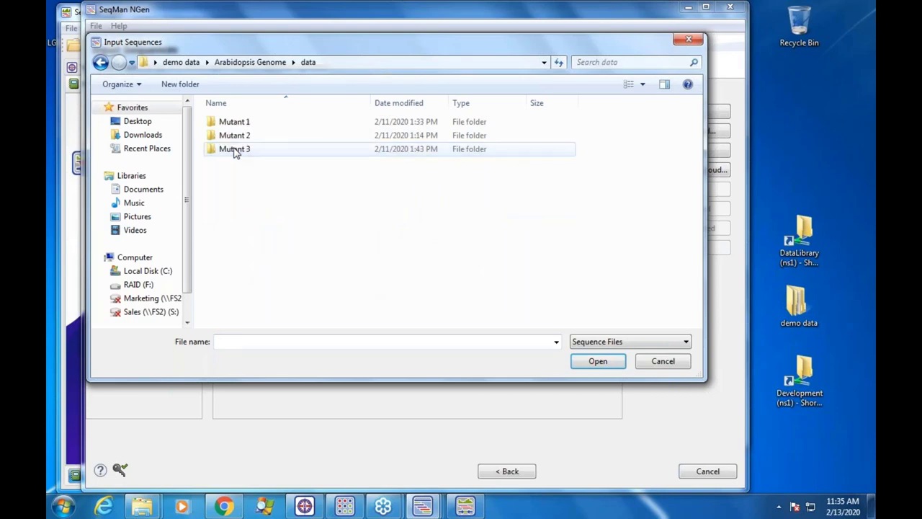
click(238, 126)
double_click(237, 124)
click(238, 124)
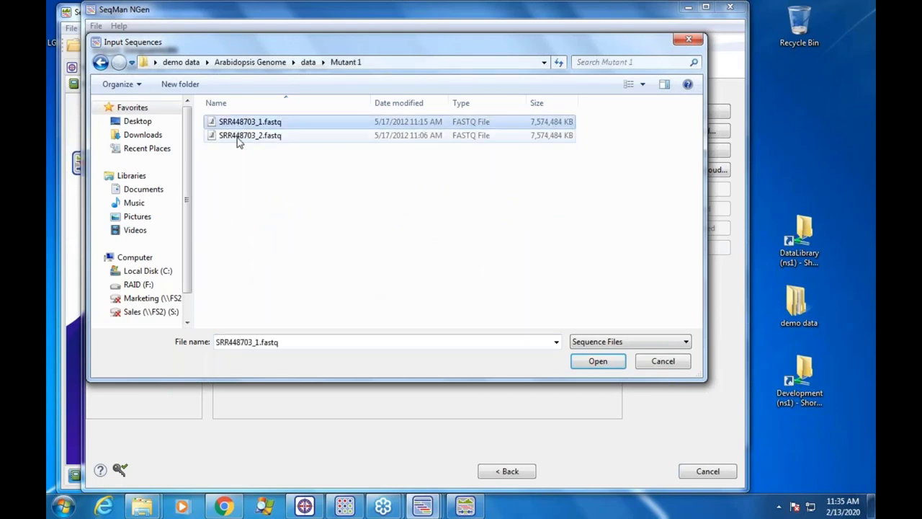
shift+click(238, 137)
click(598, 361)
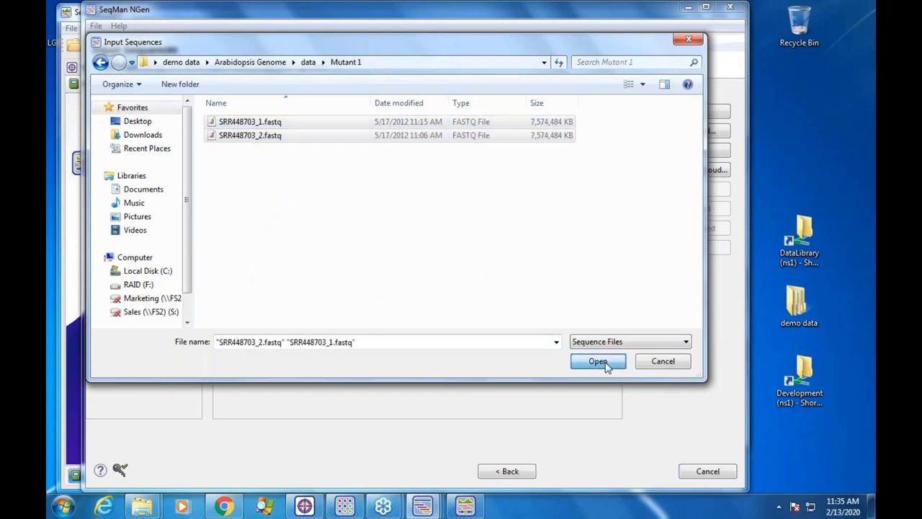
click(580, 473)
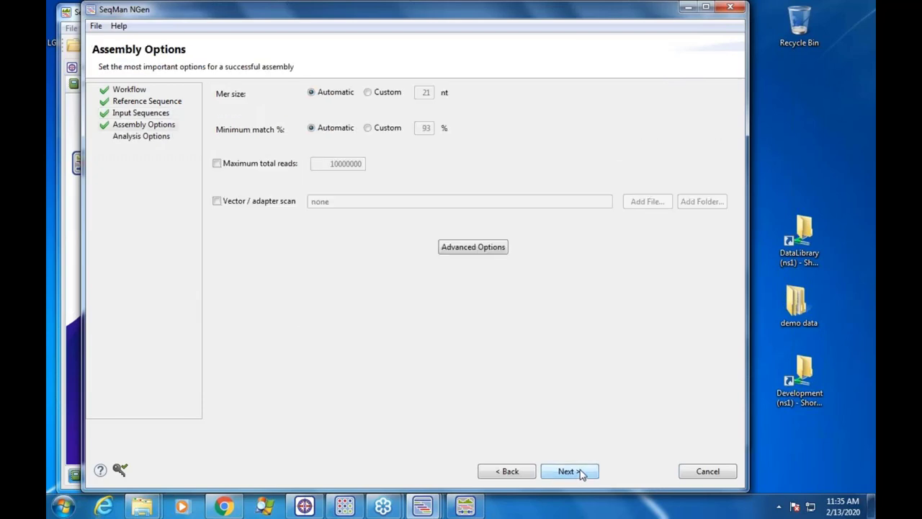
Step: Accept the default assembly options and set the gender to Unknown for the diploid variant analysis
click(581, 473)
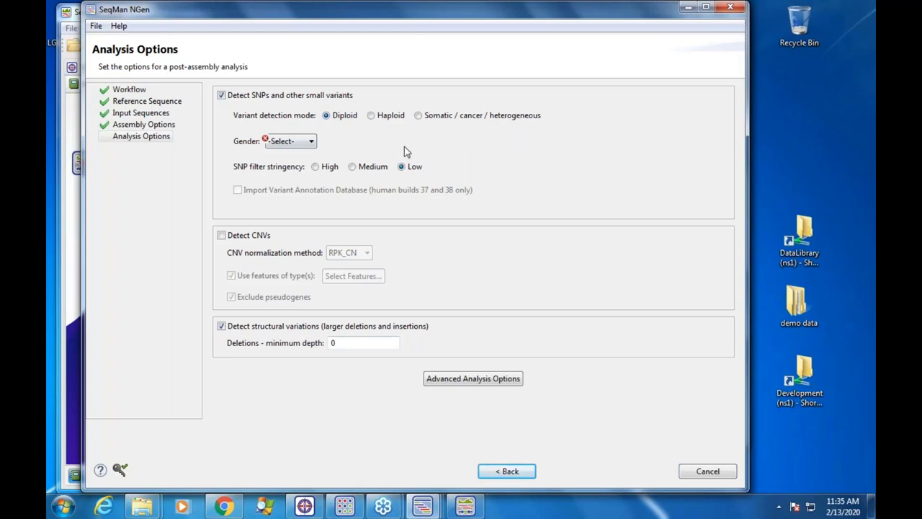
click(313, 141)
click(295, 185)
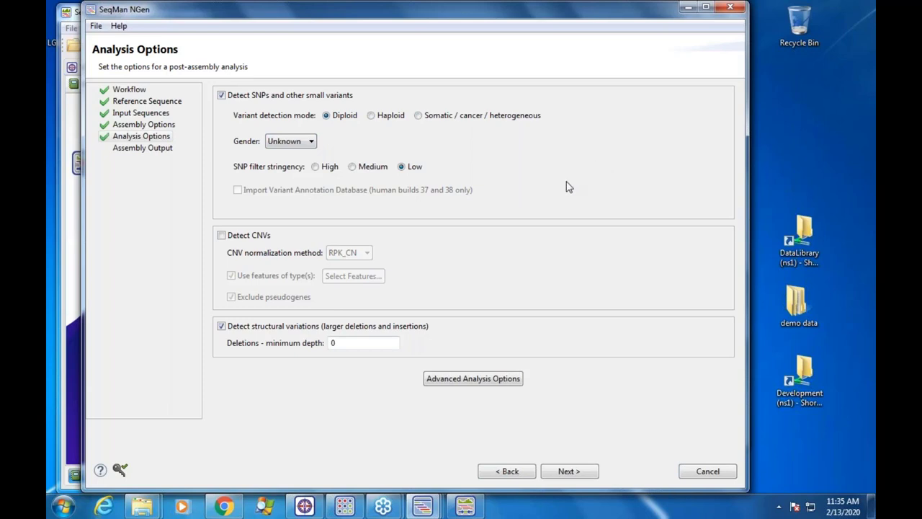
click(571, 472)
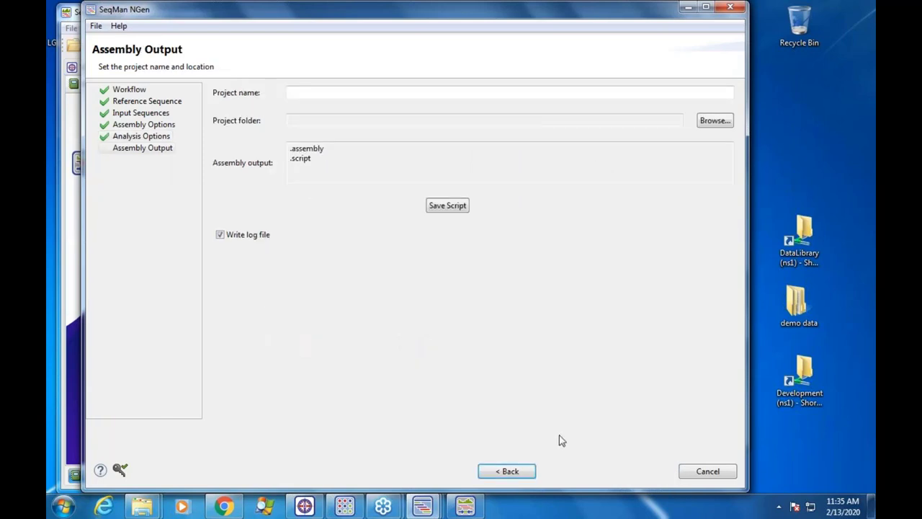
Step: Name the project "test reference guided", store it in the Desktop's demo data folder and proceed to the run summary
click(296, 93)
text(t)
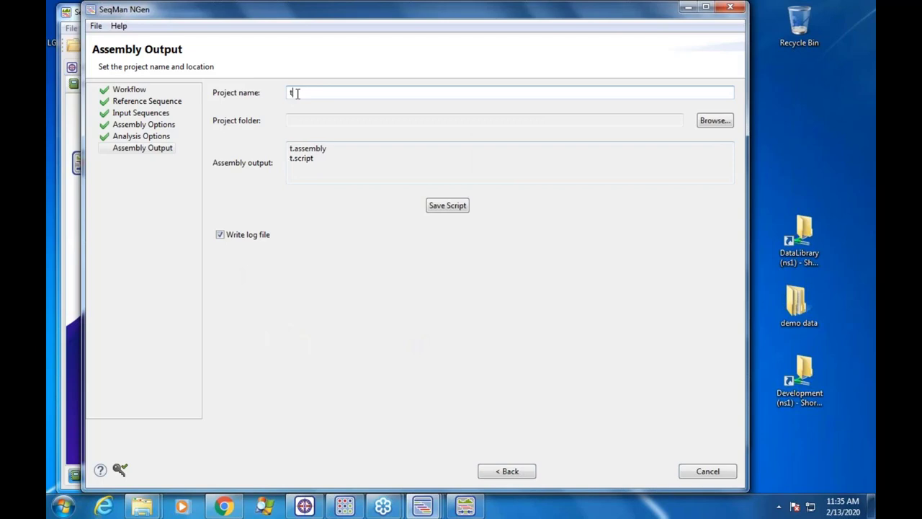
text(est referenc)
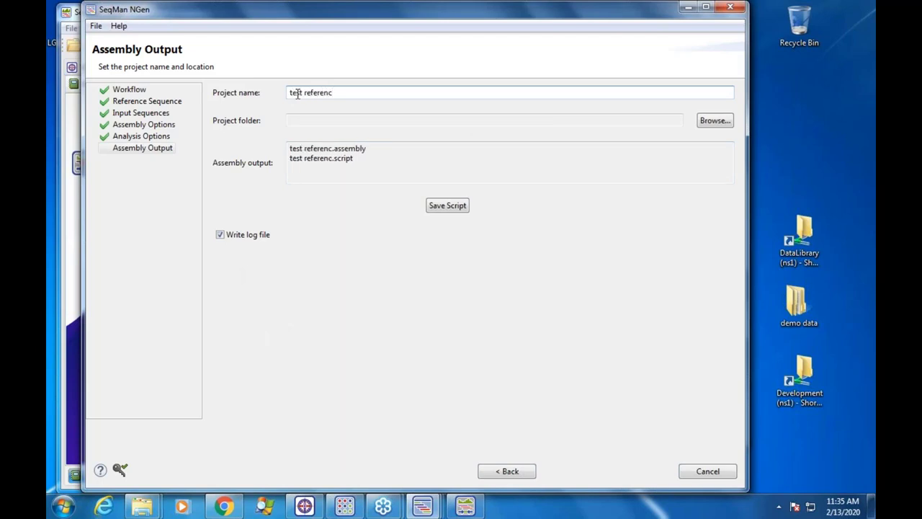
text(e guided)
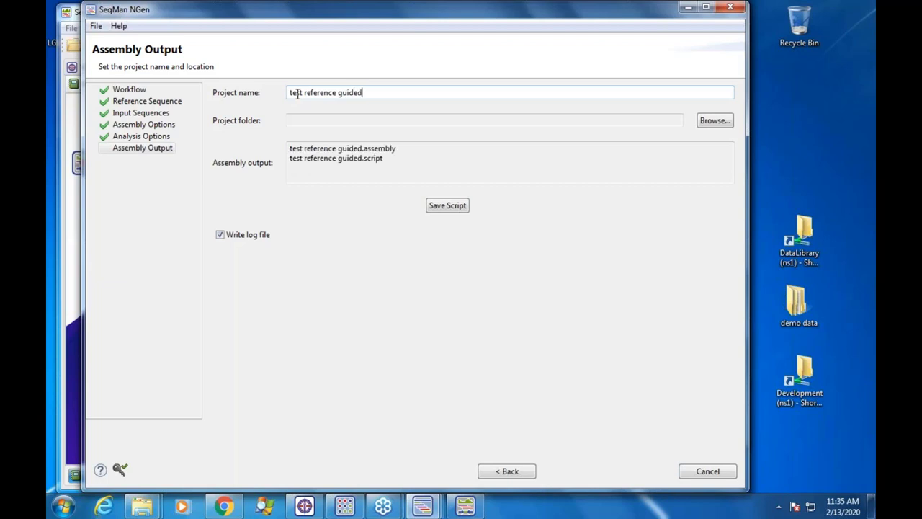
click(712, 121)
click(134, 124)
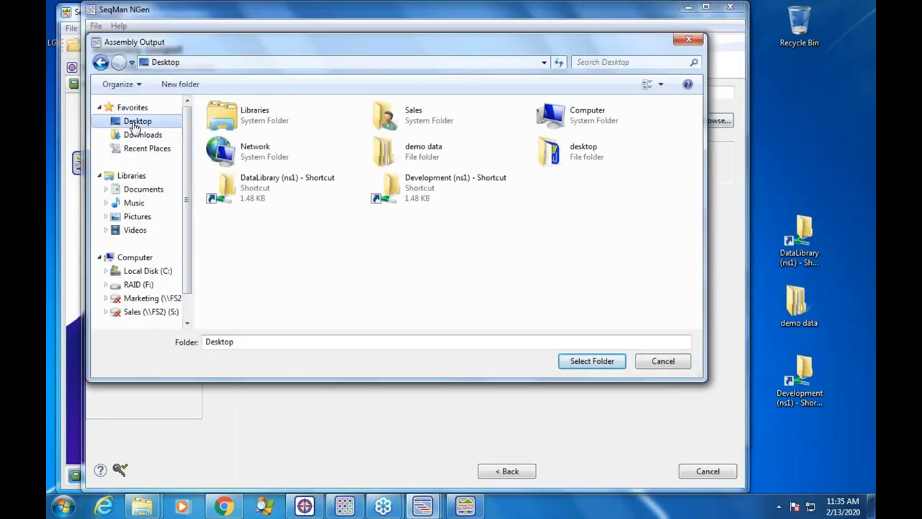
click(418, 162)
click(589, 362)
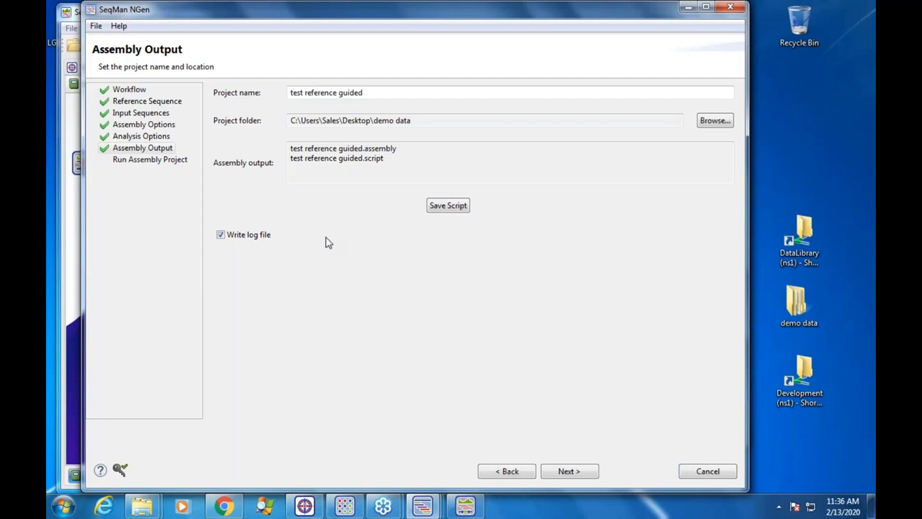
click(569, 471)
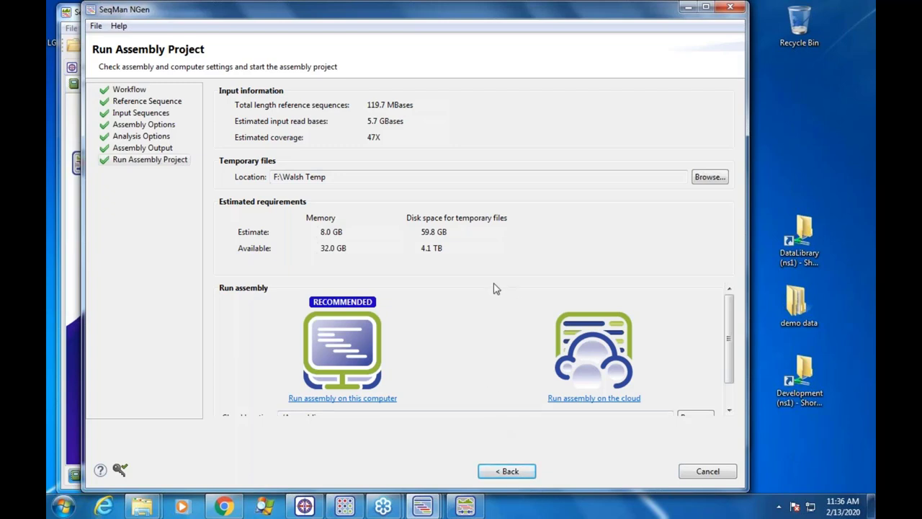
Step: Mark the total reference length, estimated coverage and temporary-file disk space in the run summary with the yellow highlighter
click(863, 189)
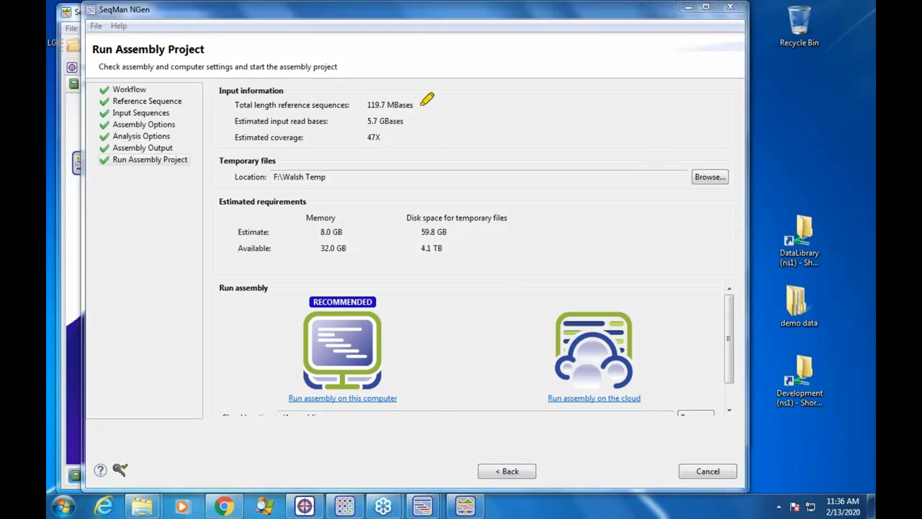
drag(423, 104, 458, 103)
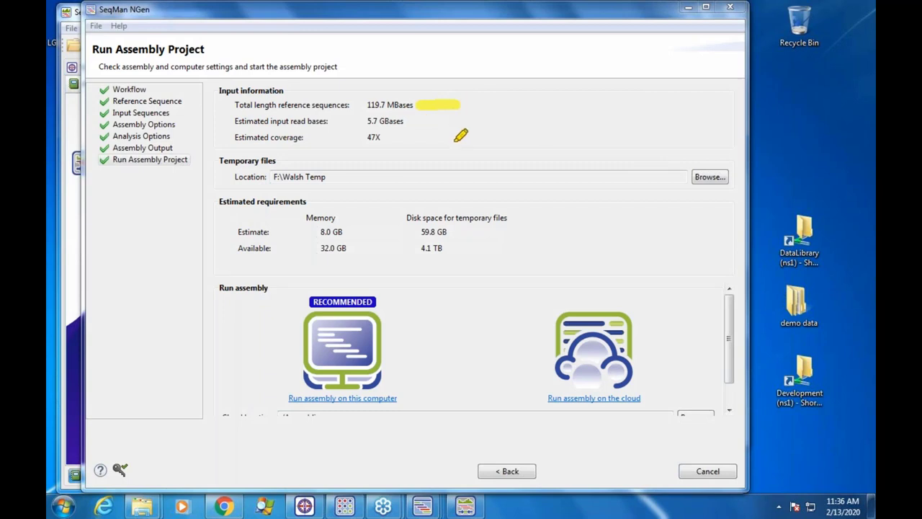
drag(383, 140, 421, 139)
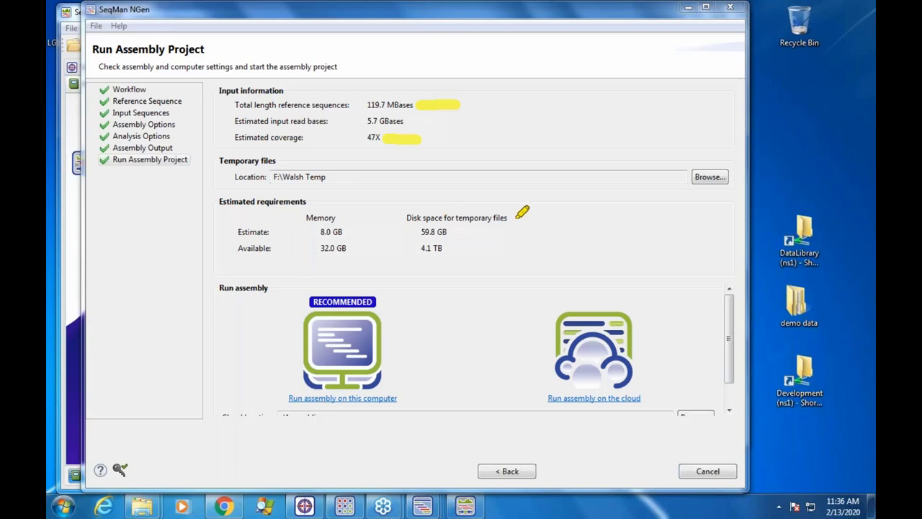
mouse_move(512, 218)
mouse_down()
mouse_move(542, 218)
mouse_move(525, 215)
mouse_up()
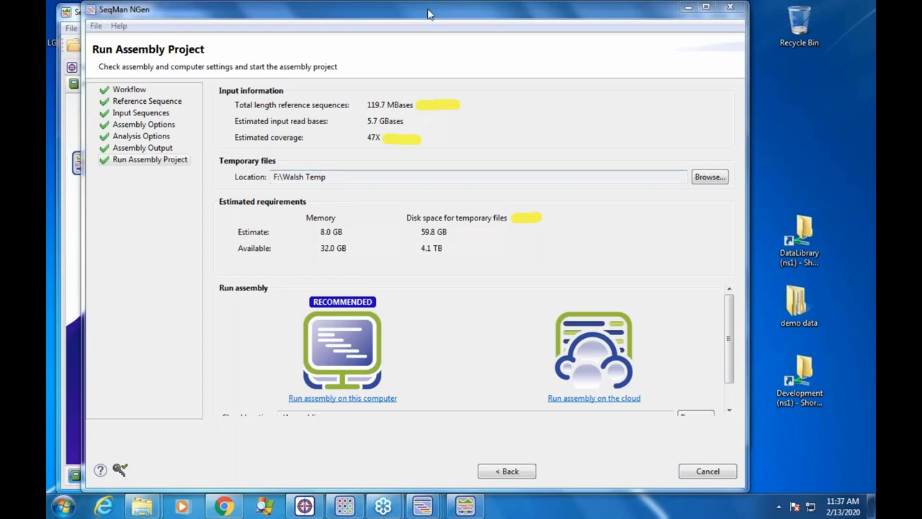
Step: Switch to SeqMan Ultra, open the alignment of reference NC_003070 from SRR448703.assembly and widen the alignment area
drag(428, 13, 435, 62)
click(696, 57)
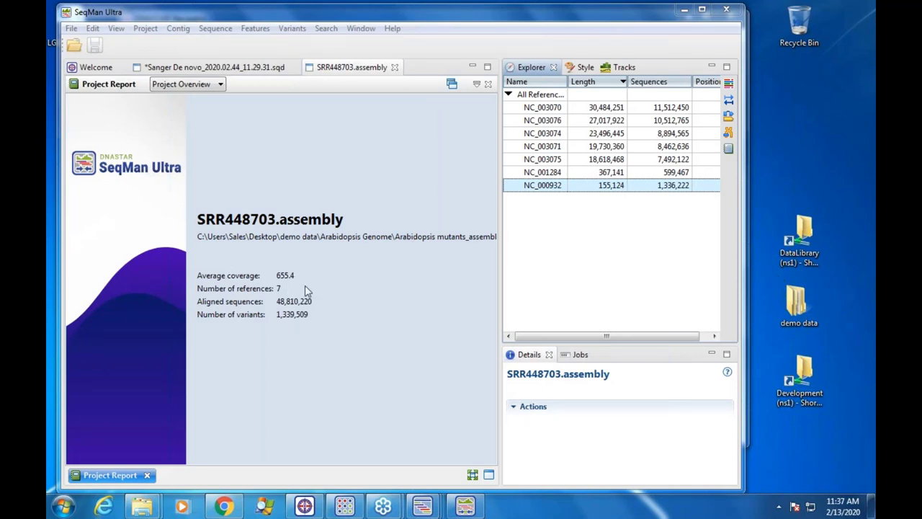
click(611, 109)
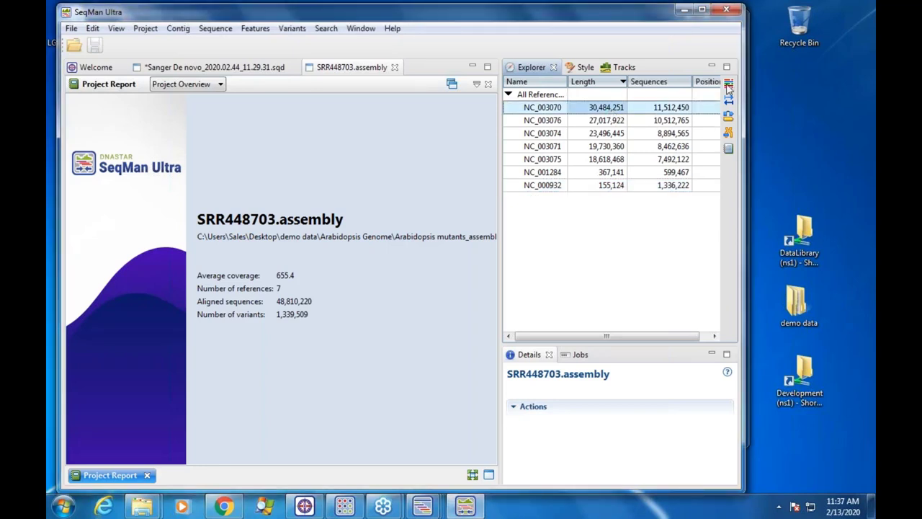
click(728, 84)
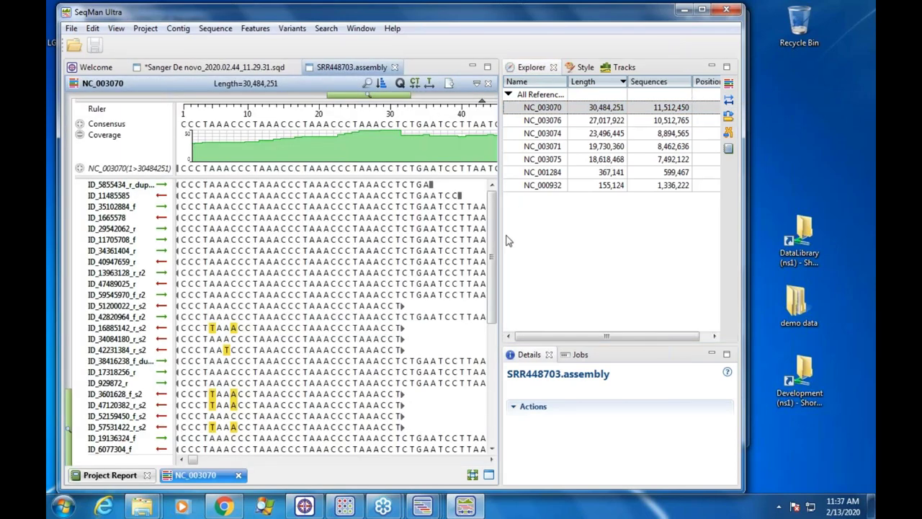
drag(502, 240, 611, 240)
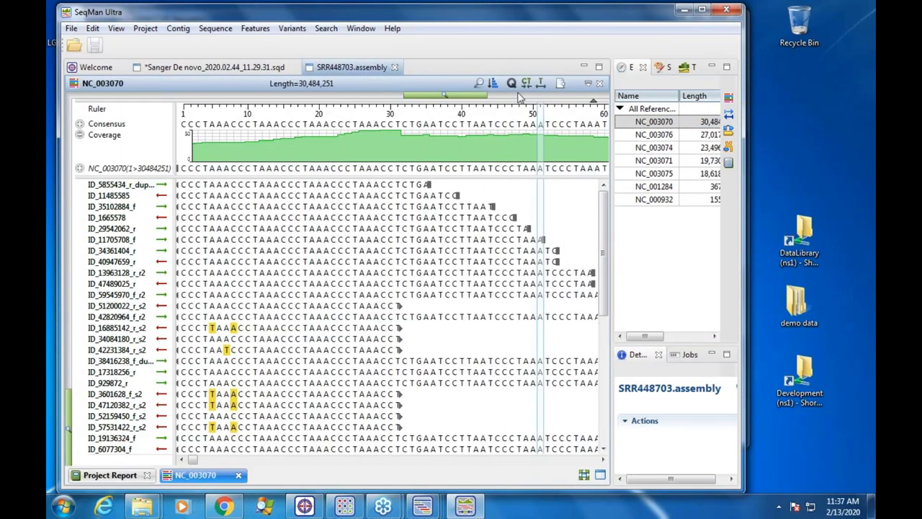
Step: Expand the reference's features track and zoom the NC_003070 alignment out to a span of over one million bases
click(528, 84)
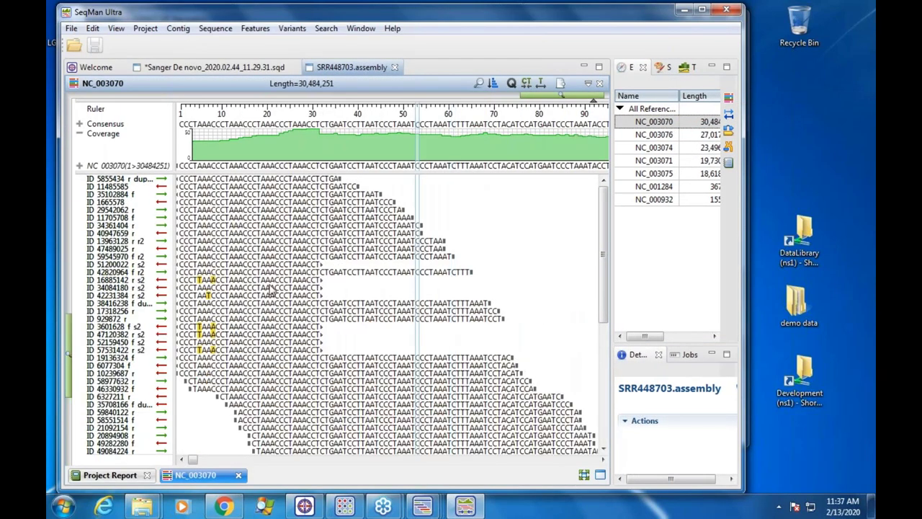
click(79, 167)
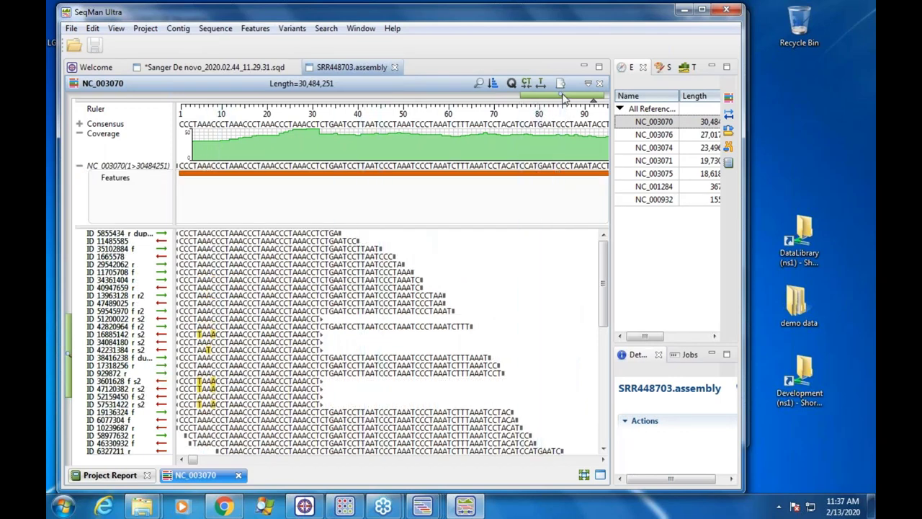
drag(565, 98, 281, 101)
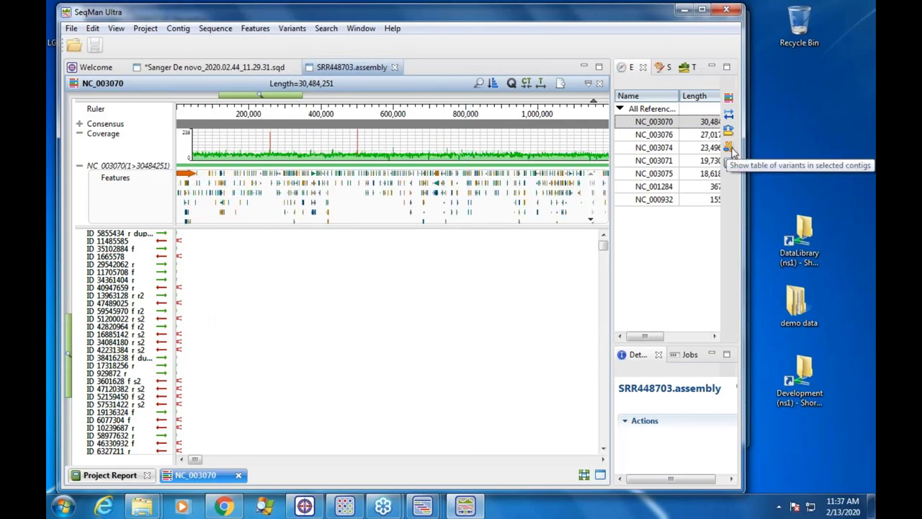
Step: Show the variants table for NC_003070 and arrange it beneath the alignment view
click(729, 148)
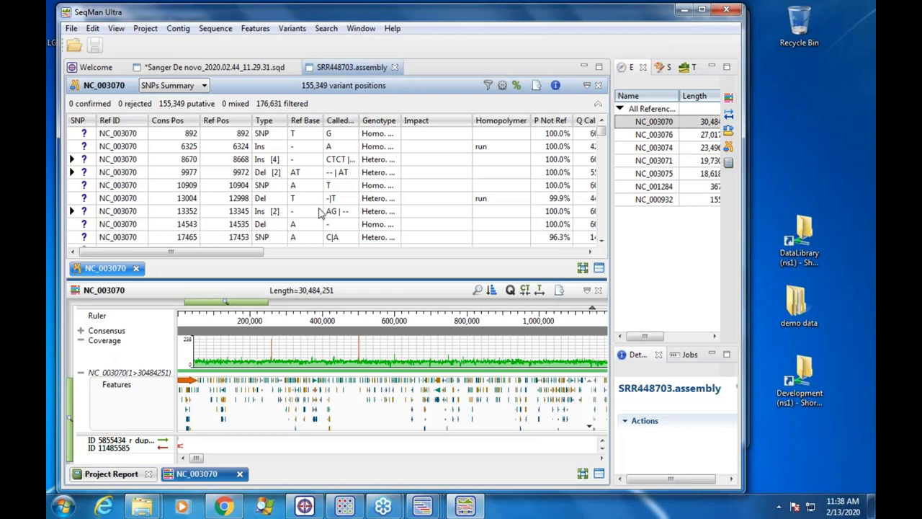
drag(207, 480, 258, 218)
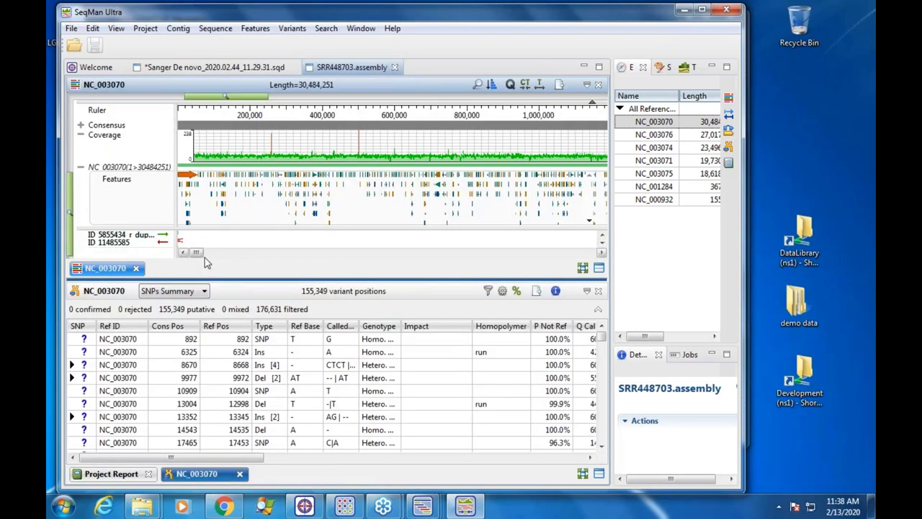
right_click(214, 481)
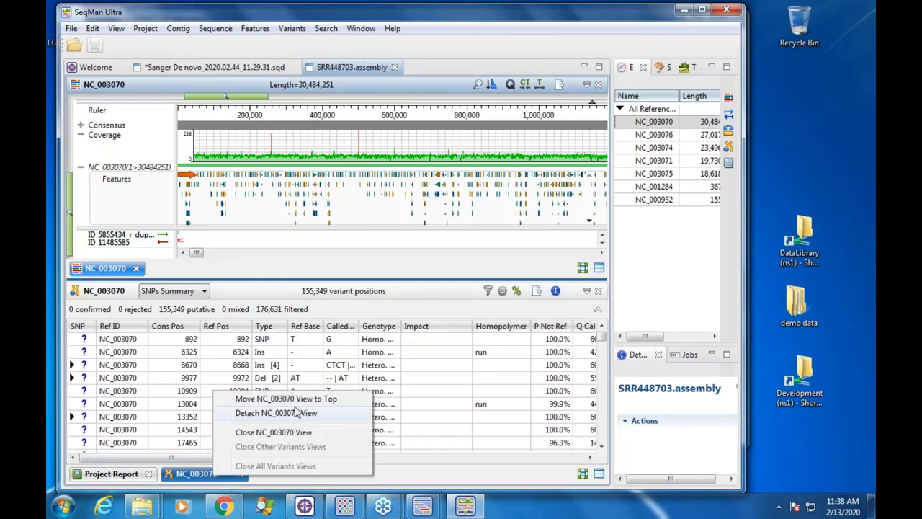
Step: Zoom the NC_003070 alignment in to the bases around position 1,440,220, collapse the features track and enlarge the alignment view
click(444, 263)
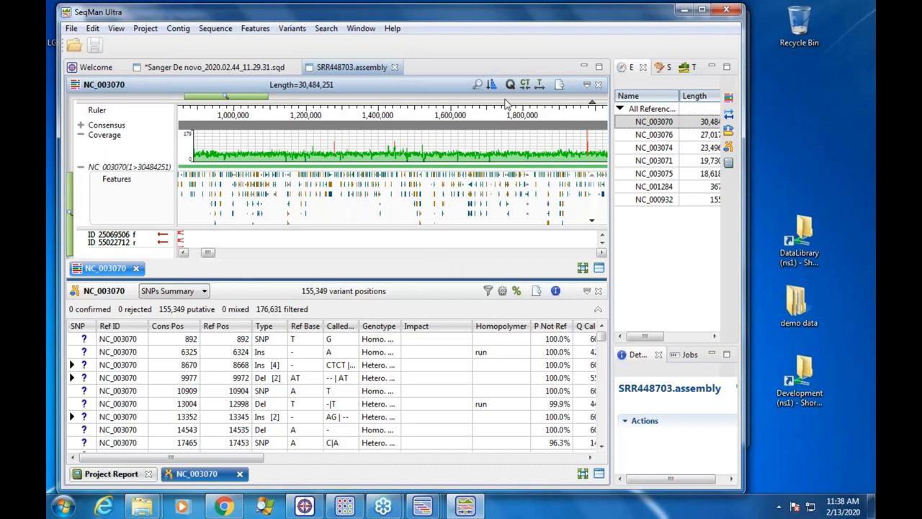
click(541, 85)
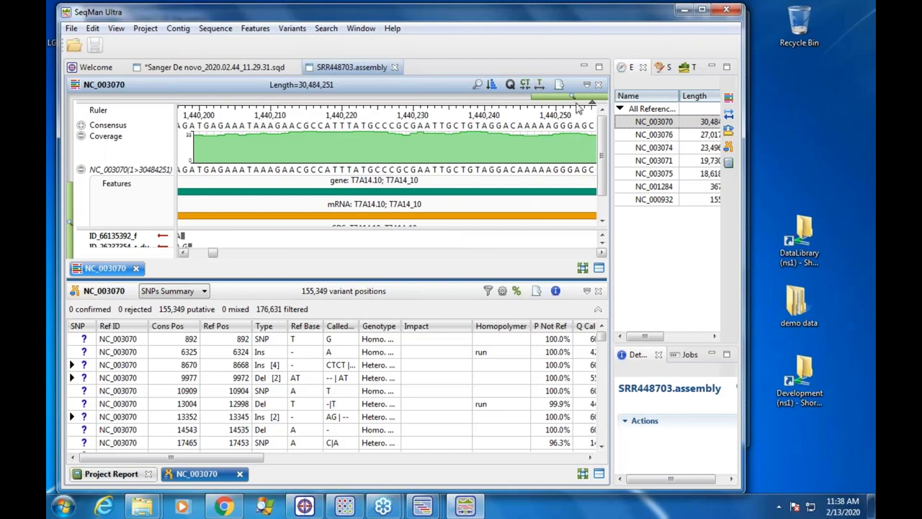
scroll(603, 158, down, 1)
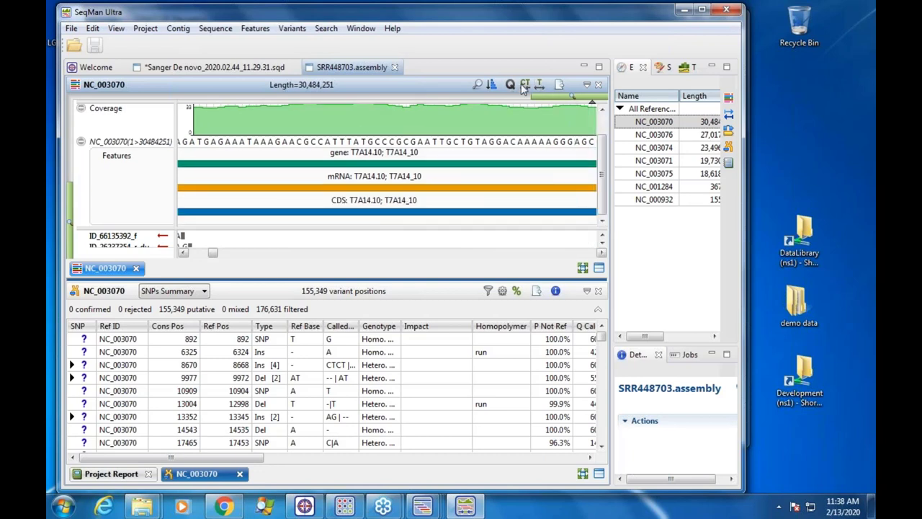
click(82, 142)
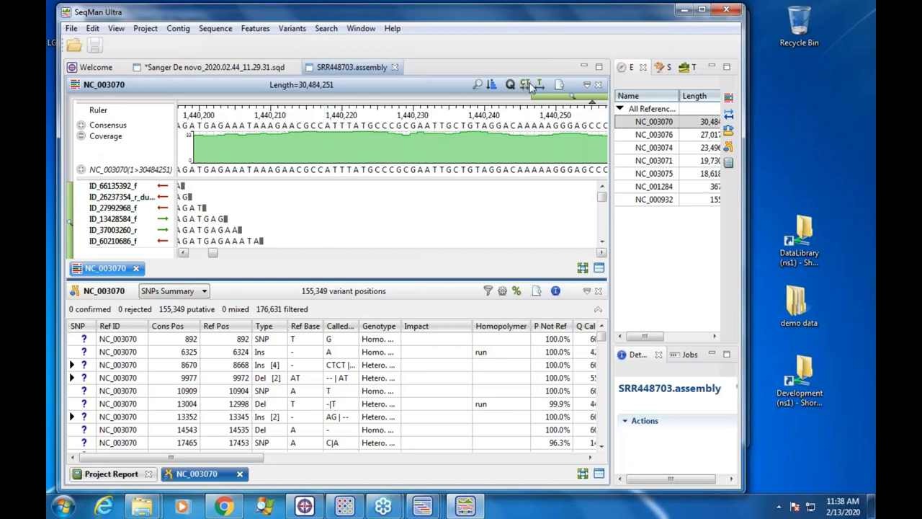
click(524, 85)
drag(602, 190, 607, 210)
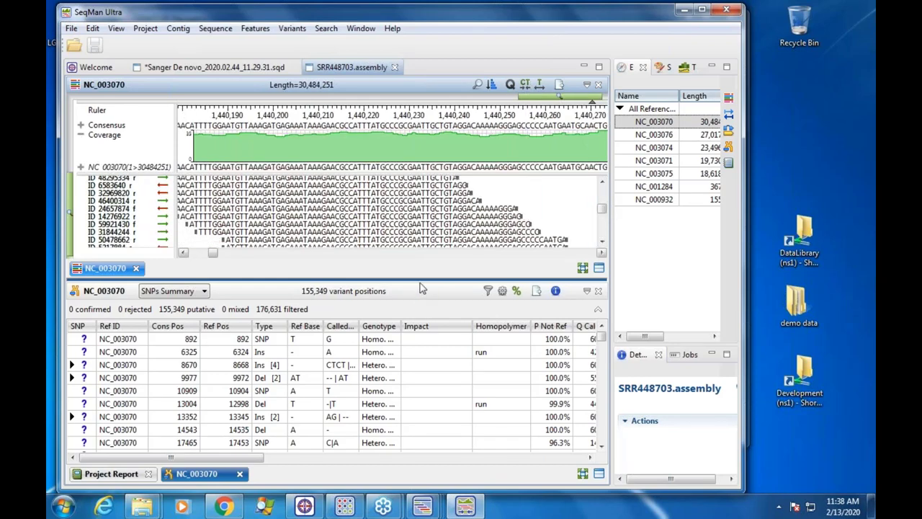
drag(422, 289, 430, 333)
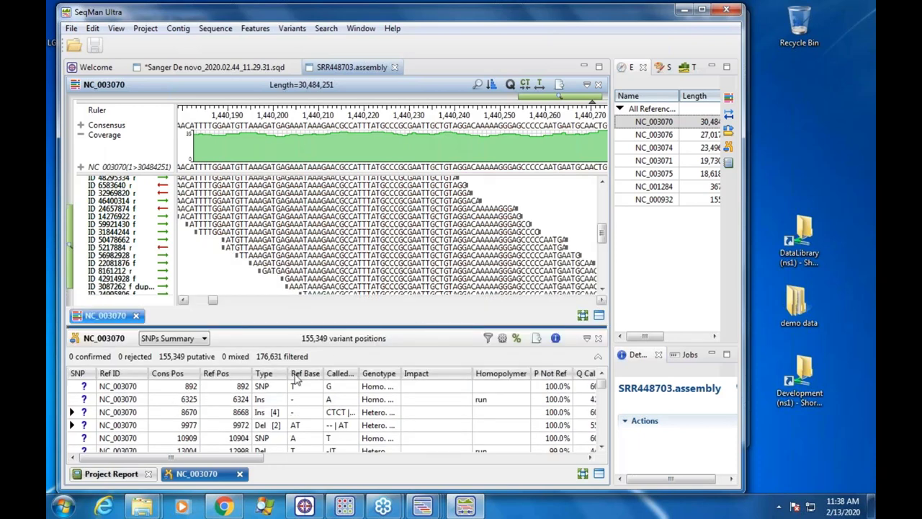
Step: Filter the NC_003070 variants to a minimum variant size of 5 bp
click(488, 338)
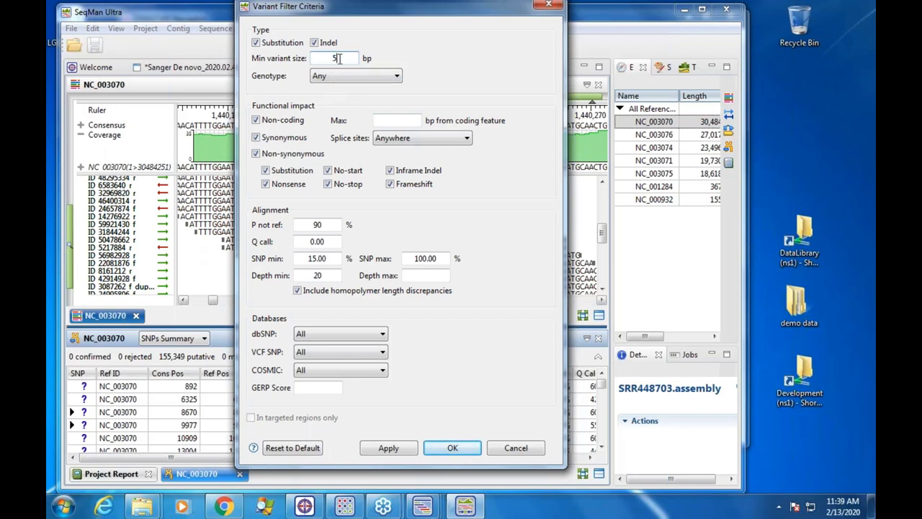
click(388, 448)
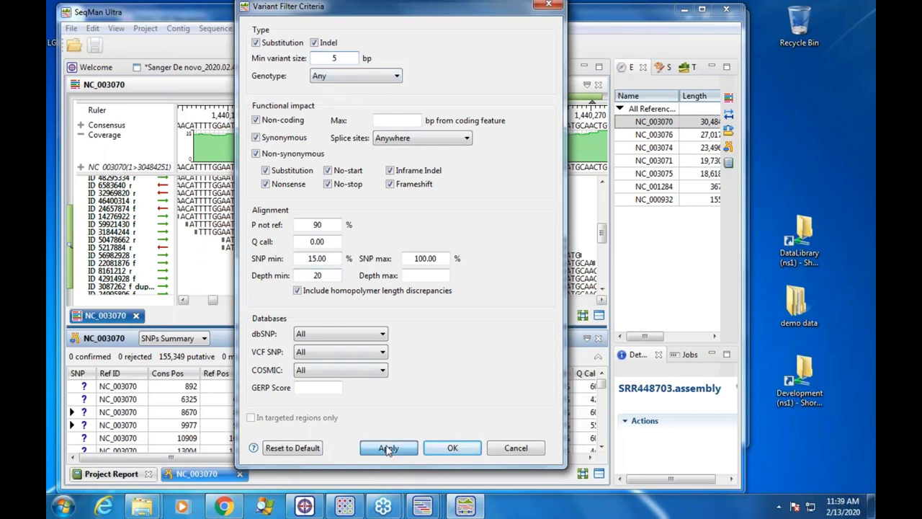
click(449, 447)
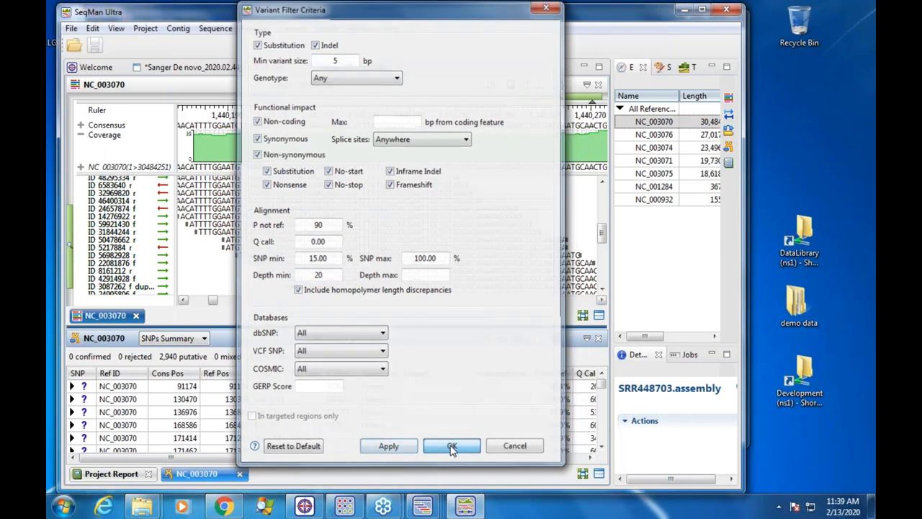
Step: Examine the reads supporting the insertions at consensus positions 91174, 130470 and 136976 in the alignment
click(271, 390)
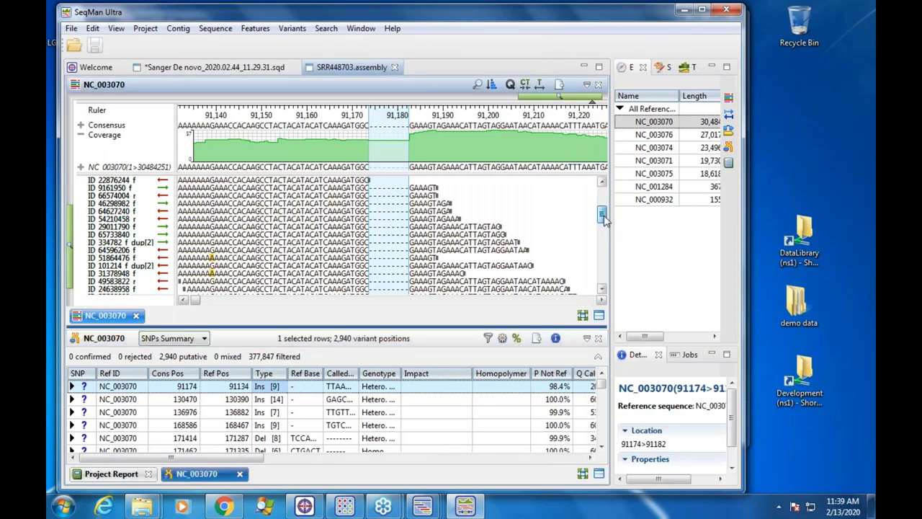
mouse_move(602, 215)
mouse_down()
mouse_move(607, 243)
mouse_move(602, 211)
mouse_up()
click(279, 402)
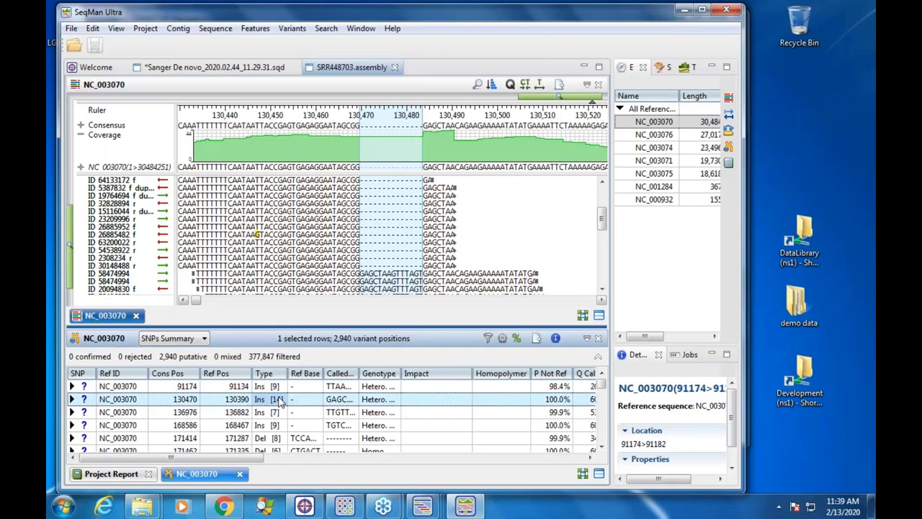
drag(604, 222, 605, 249)
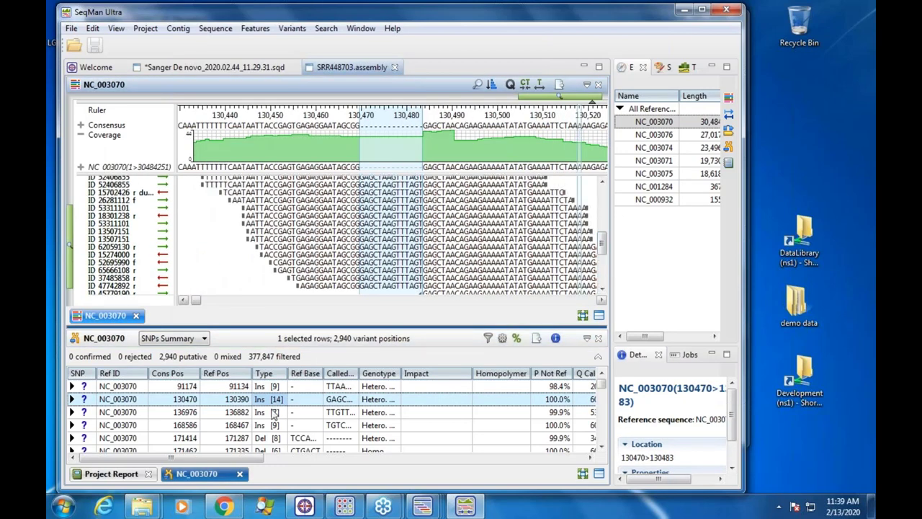
click(229, 417)
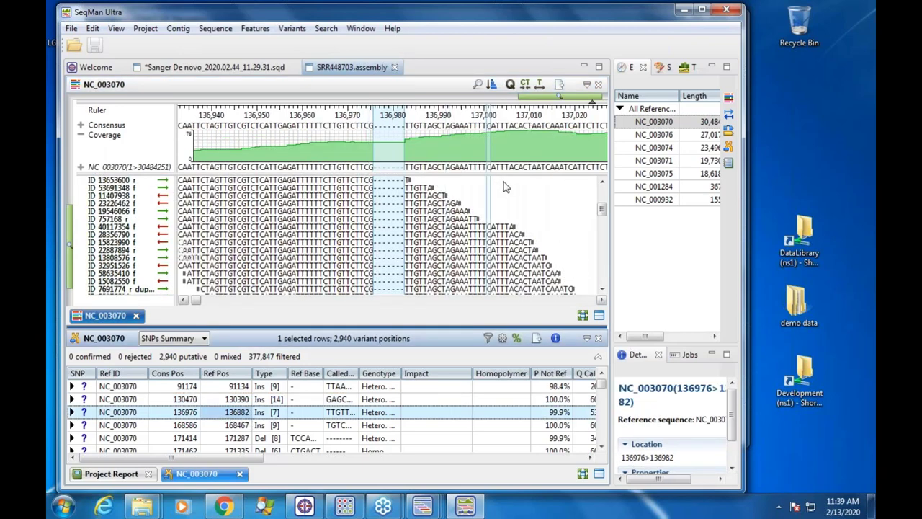
drag(604, 213, 604, 231)
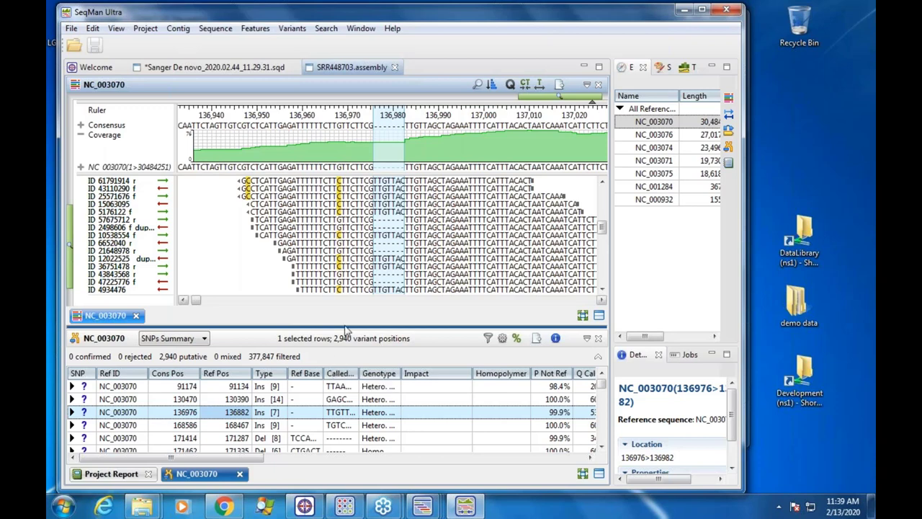
Step: Switch to DNASTAR Navigator, organize it by workflow and start the genomics VCF workflow for annotation and comparison of multiple samples
drag(585, 16, 614, 13)
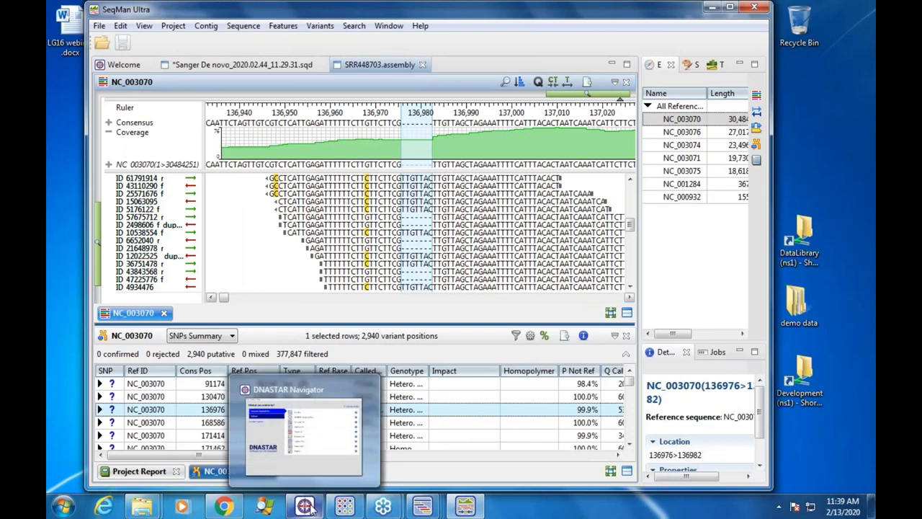
click(296, 425)
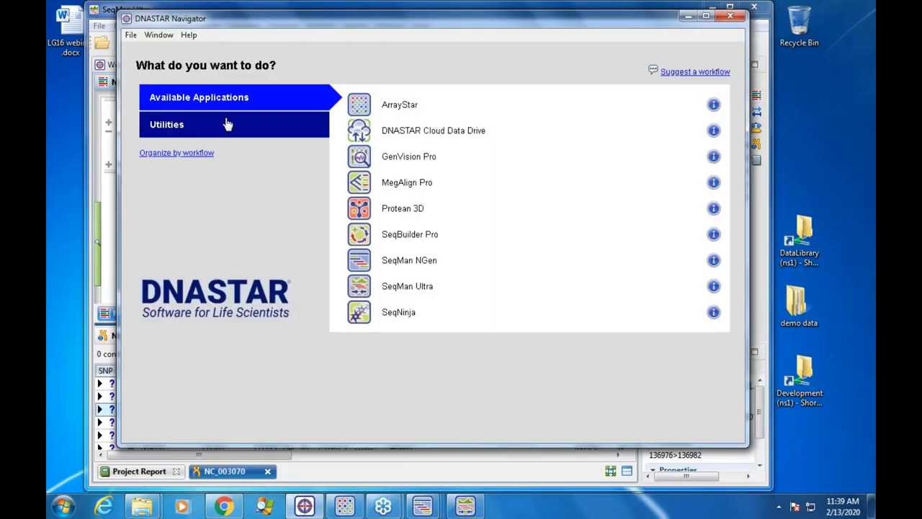
click(194, 153)
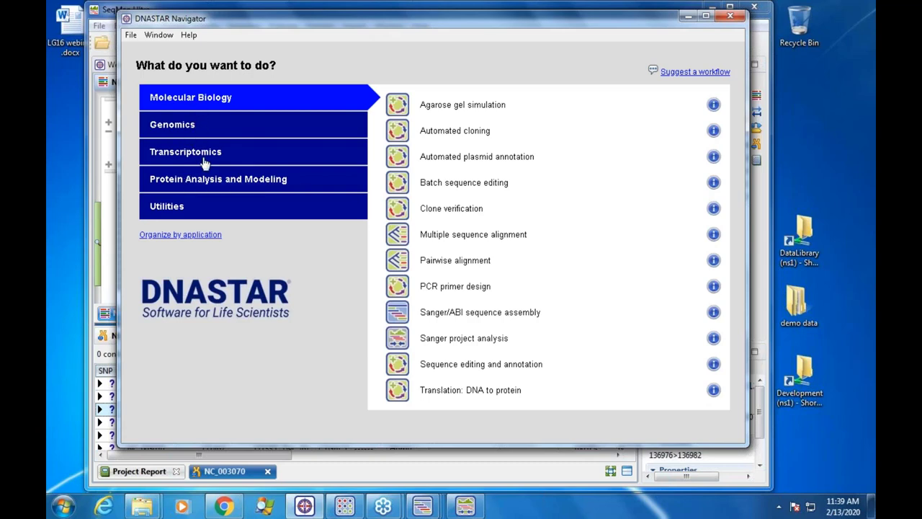
click(201, 128)
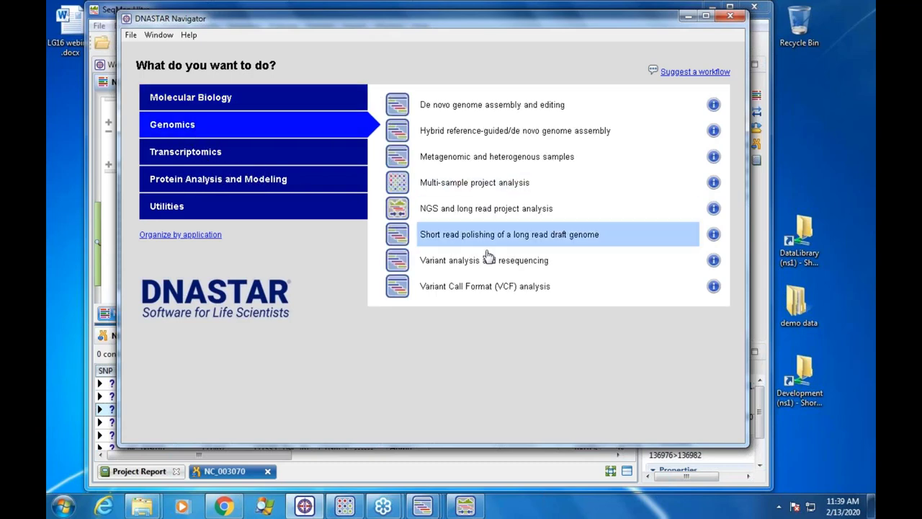
click(452, 288)
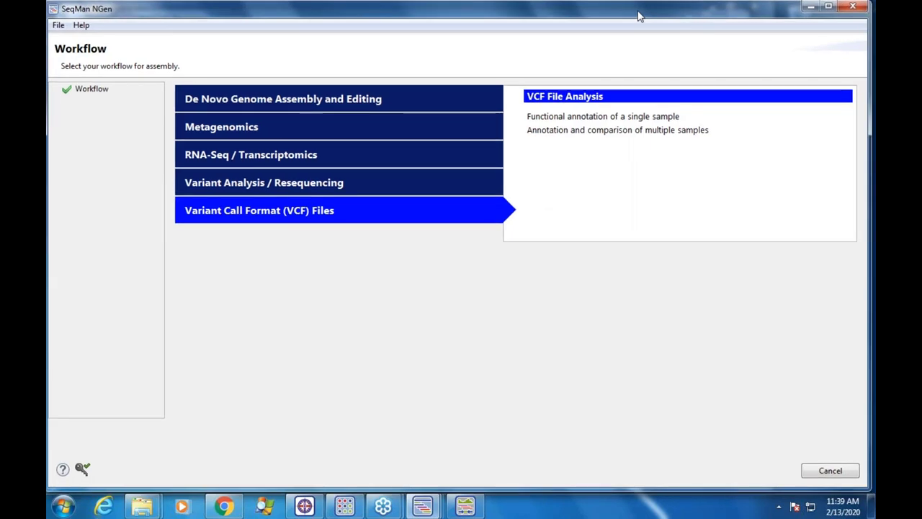
click(563, 138)
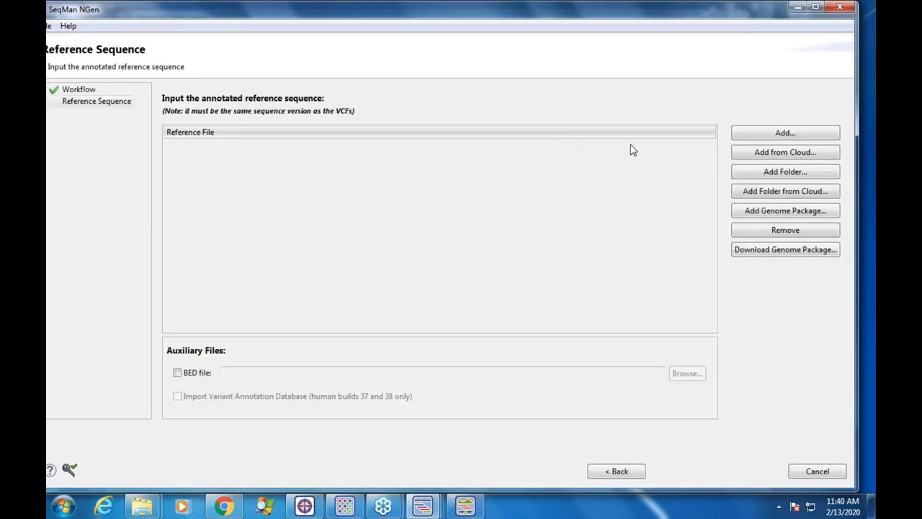
Step: Narrow the SeqMan NGen window, move it fully into view and minimize the other windows to uncover the desktop's demo data folder
drag(817, 315, 647, 315)
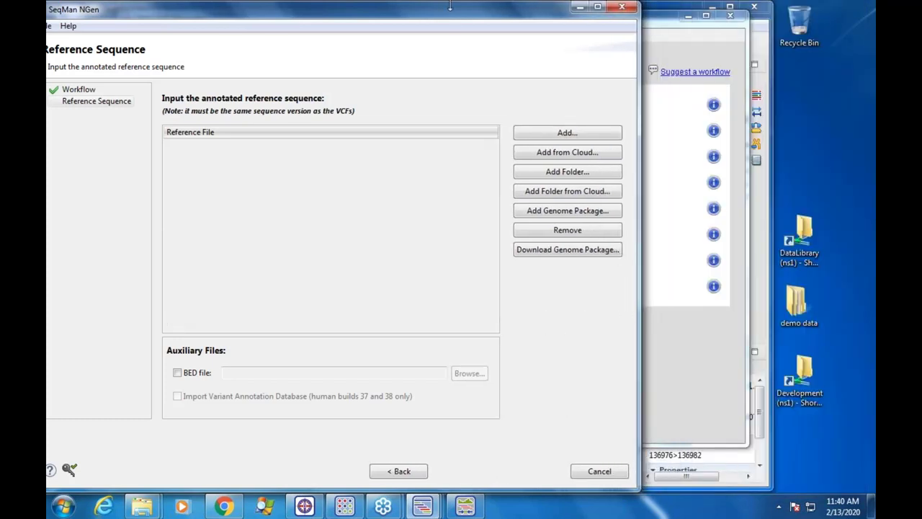
drag(559, 15, 589, 14)
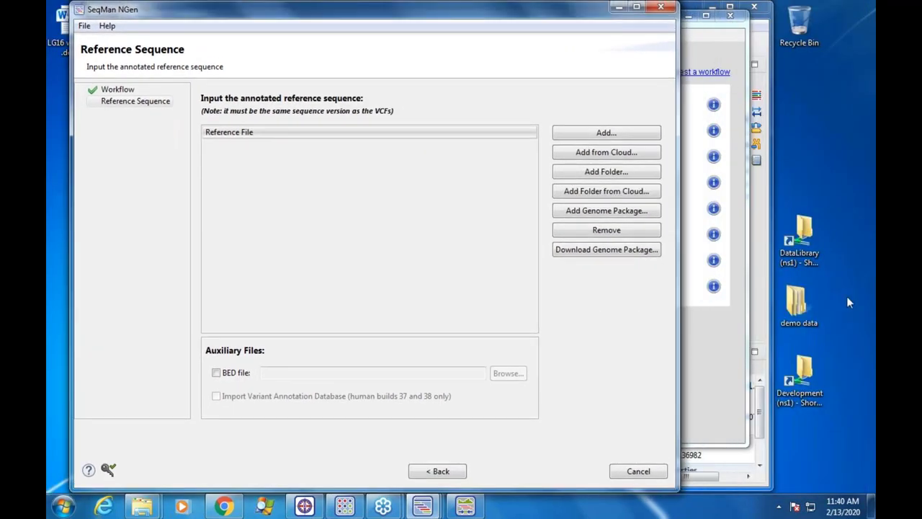
click(711, 13)
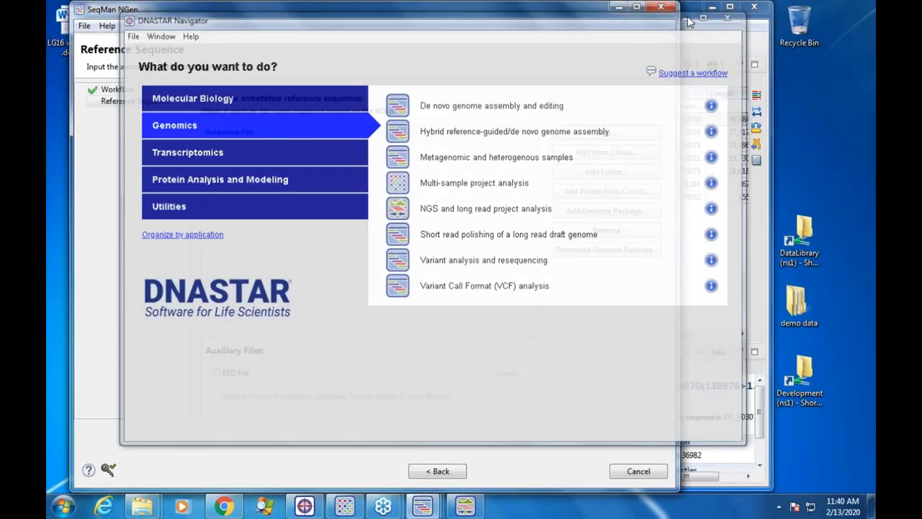
click(711, 8)
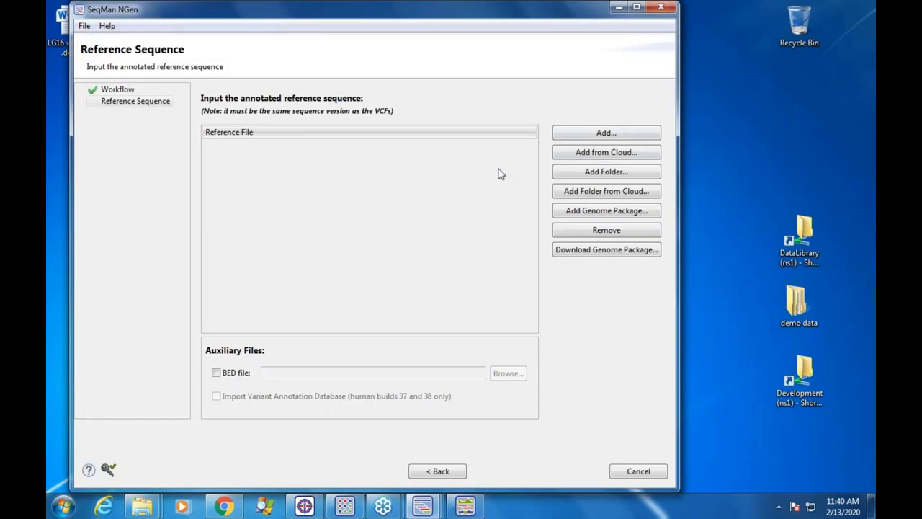
double_click(800, 308)
drag(291, 16, 358, 119)
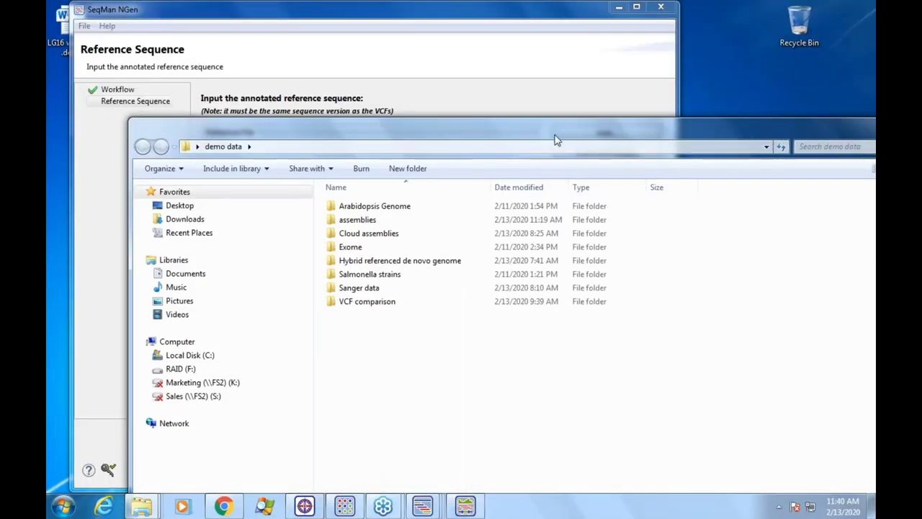
drag(688, 126, 574, 117)
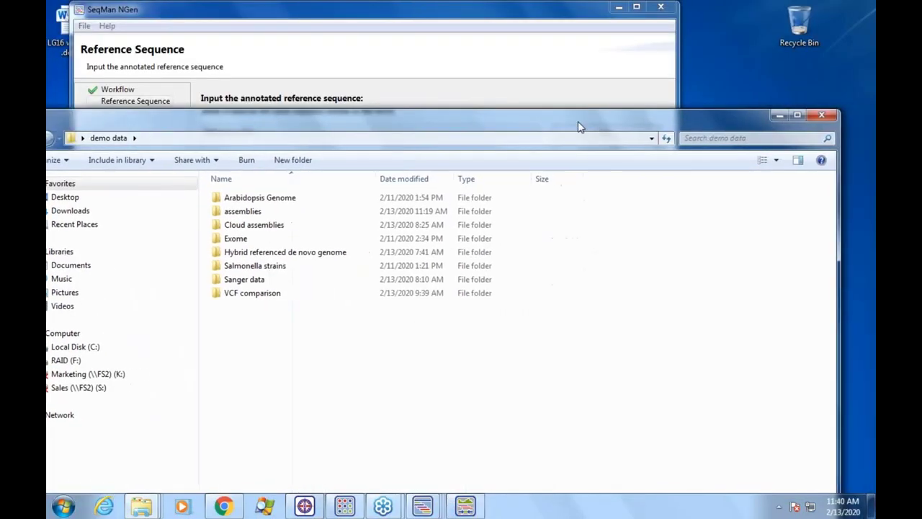
click(779, 117)
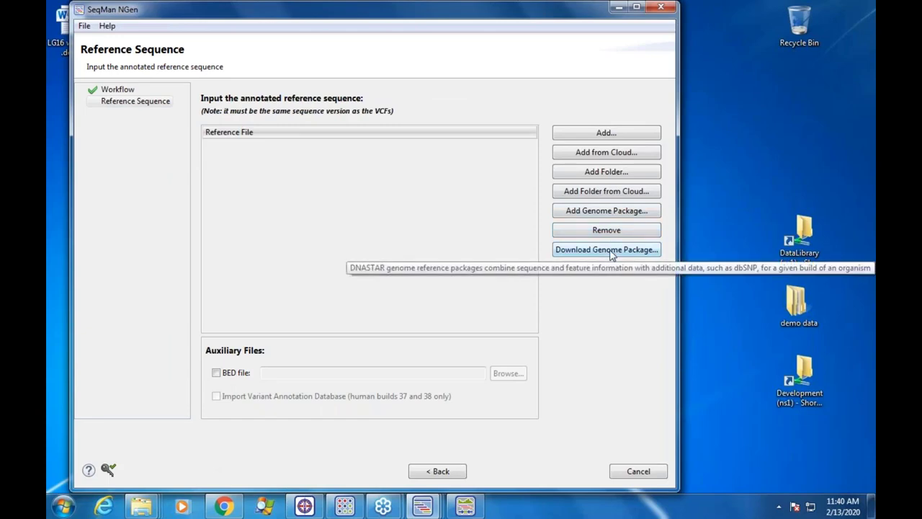
Step: Use the Homo sapiens - Ensembl w/PDB genome package (GRCh38.p10 + Ensembl 91) as reference, import the Variant Annotation Database and continue
click(608, 251)
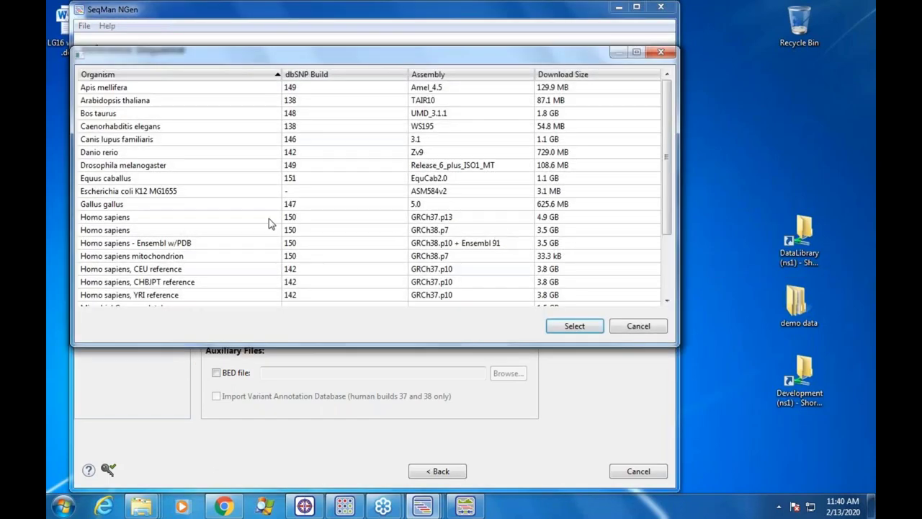
click(240, 247)
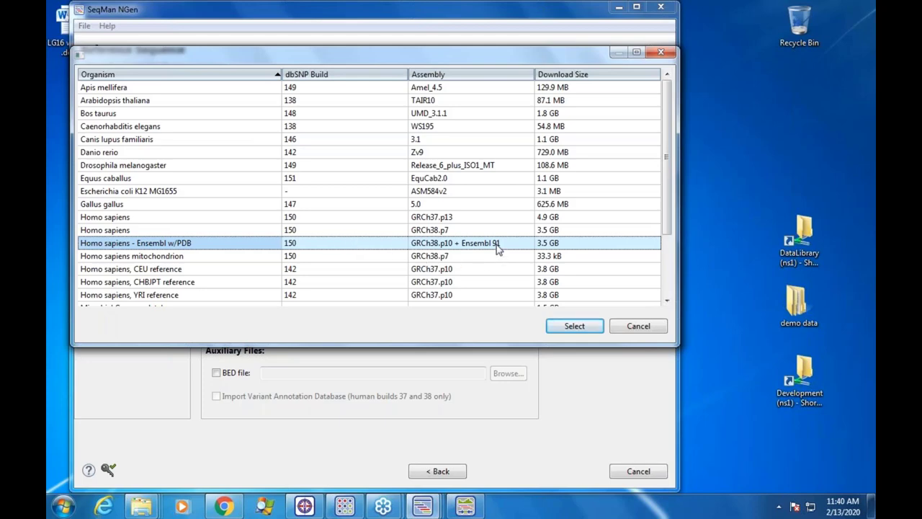
click(574, 326)
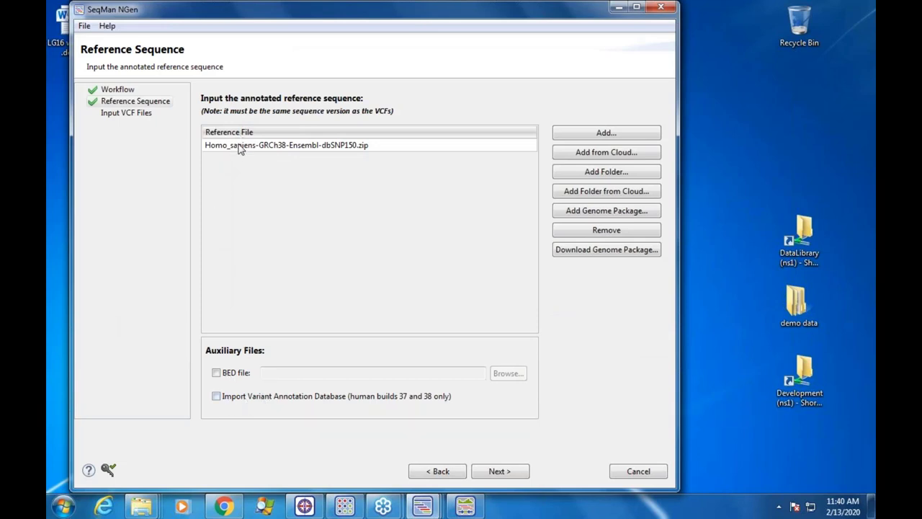
click(216, 396)
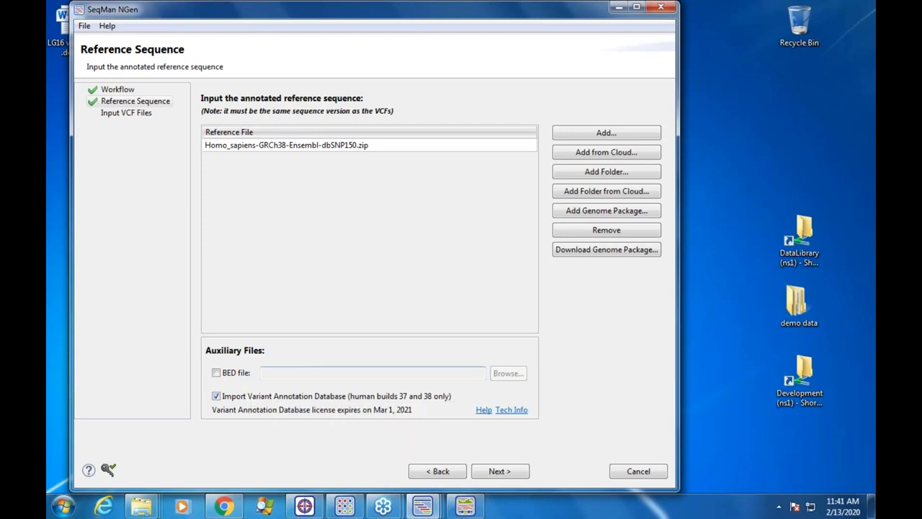
click(505, 473)
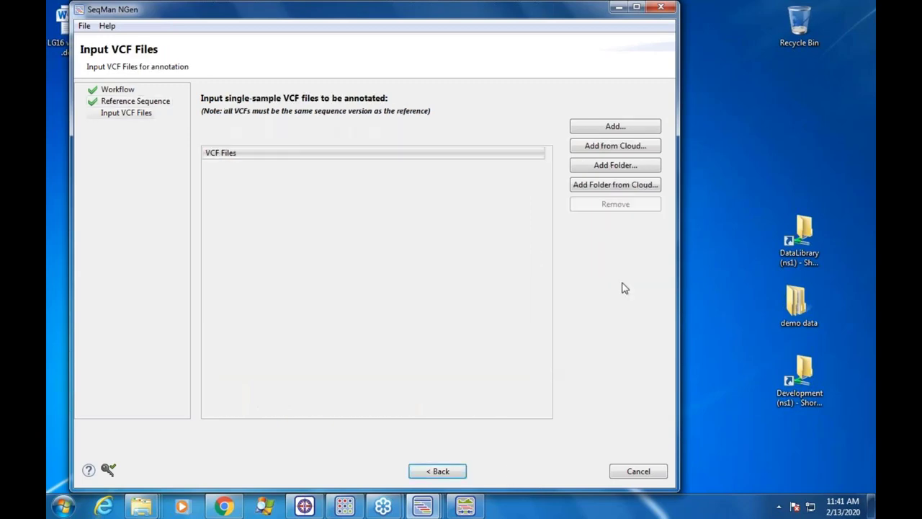
Step: Add NA12877_S1.vcf, NA12878_S1.vcf and NA12892_S1.vcf from the demo data's VCF comparison folder as input files and continue to the assembly output
double_click(797, 303)
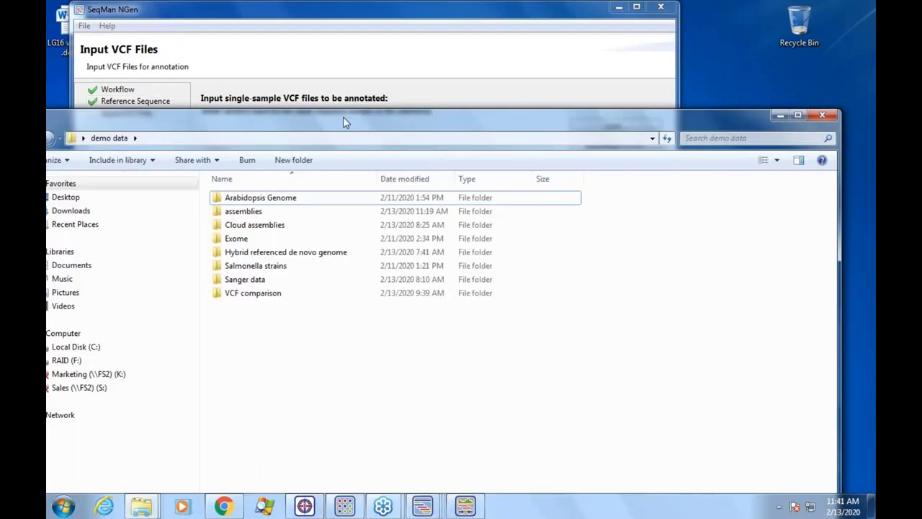
drag(343, 117, 696, 70)
double_click(609, 244)
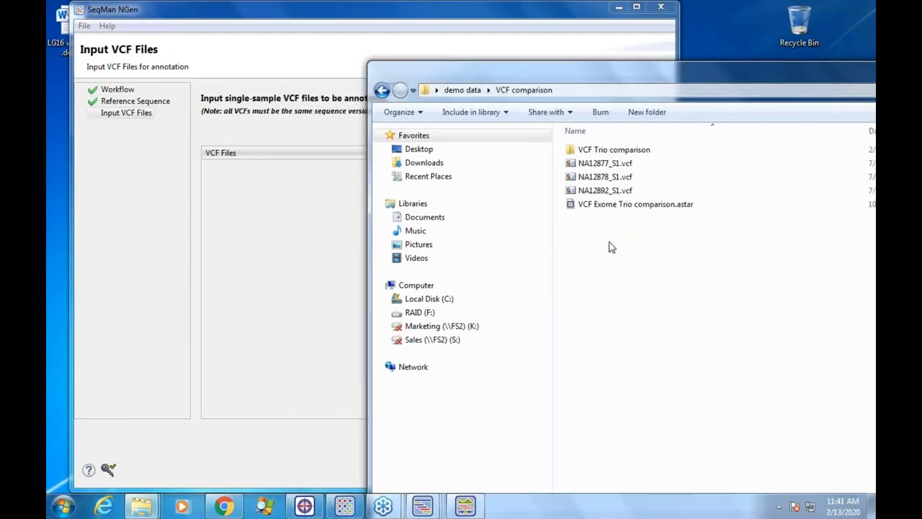
click(604, 164)
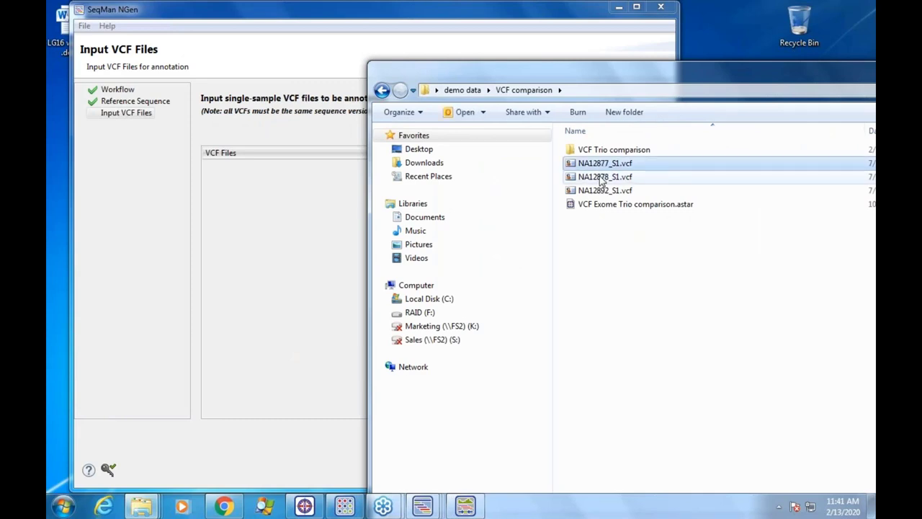
ctrl+click(603, 177)
ctrl+click(603, 191)
drag(604, 191, 302, 265)
drag(692, 72, 670, 112)
click(763, 112)
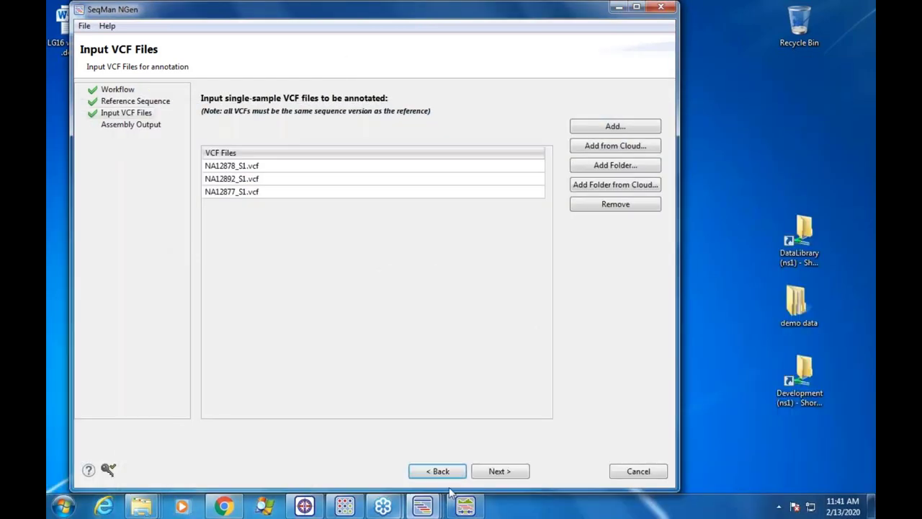
click(499, 471)
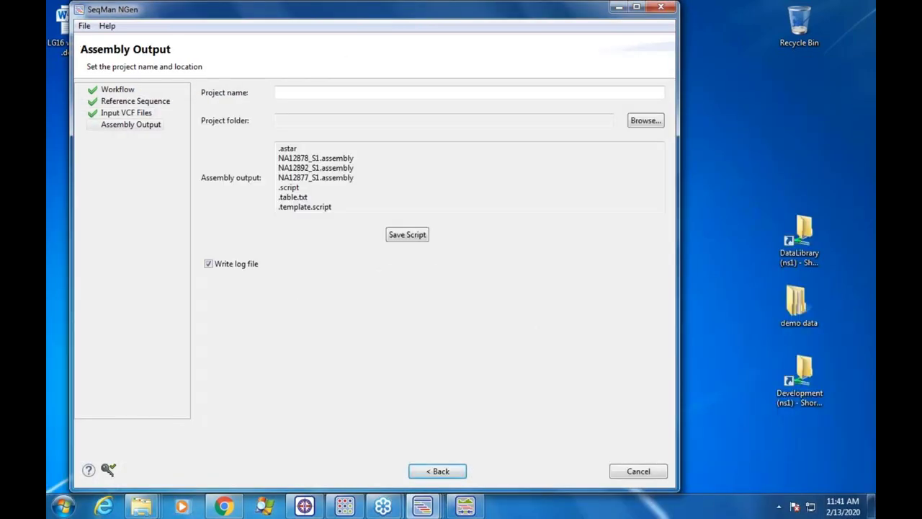
Step: Name the project VCF comparison, set its project folder to demo data's VCF comparison folder and proceed to the run assembly page
click(280, 93)
text(VCF)
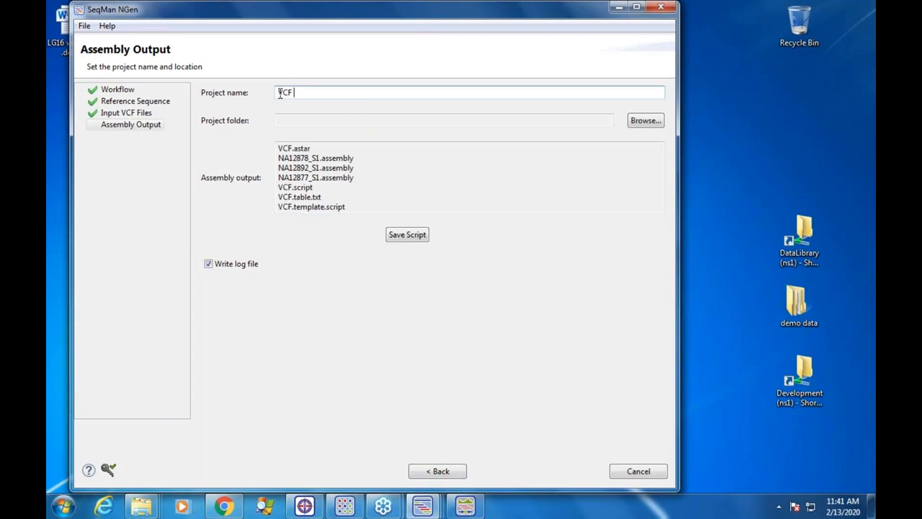
text( comparison)
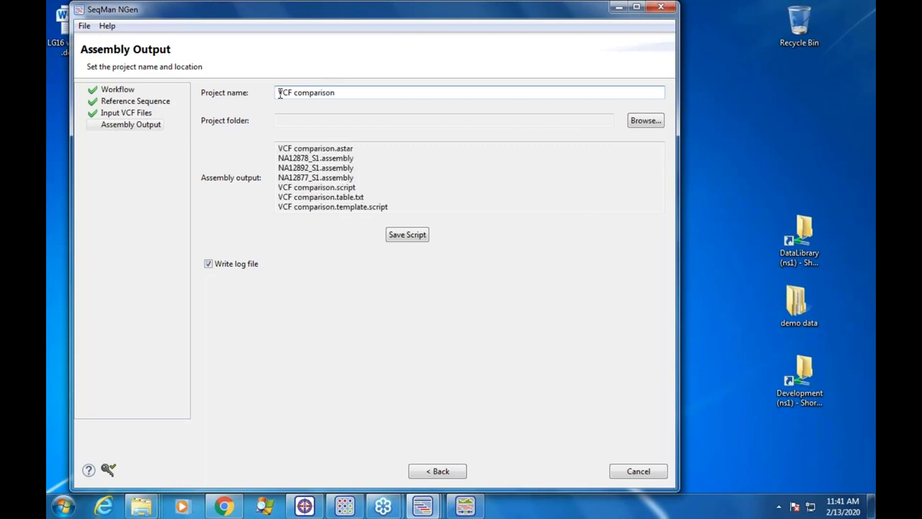
click(646, 120)
click(235, 217)
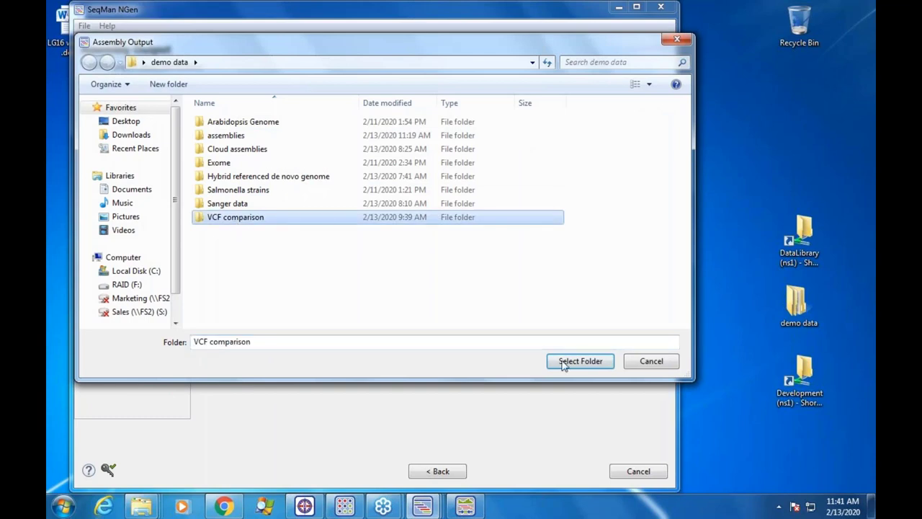
click(578, 364)
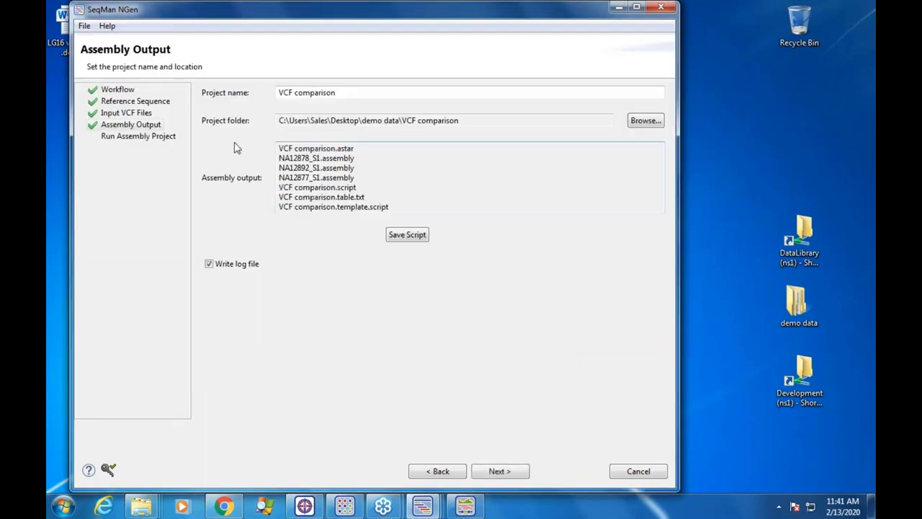
click(515, 474)
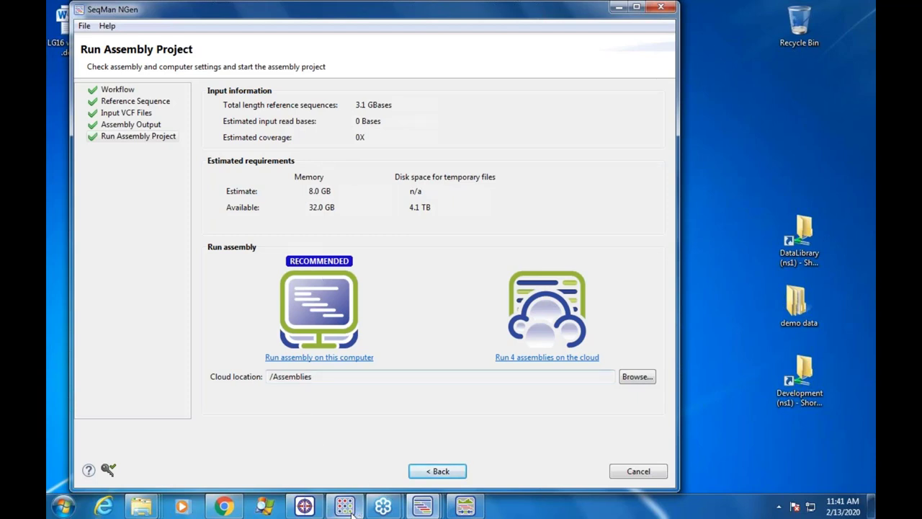
Step: Switch to ArrayStar's VCF Exome Trio comparison project and move the Experiment List window aside to uncover the SNP table
mouse_move(348, 510)
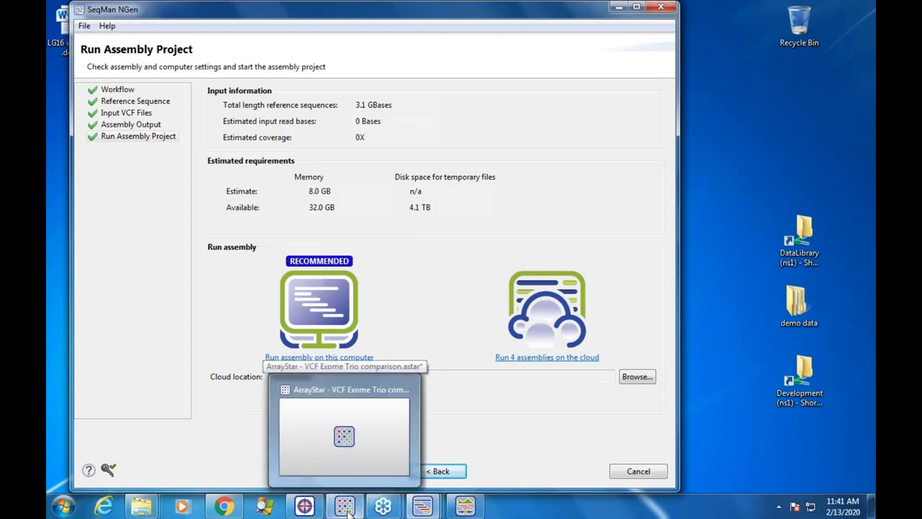
click(348, 508)
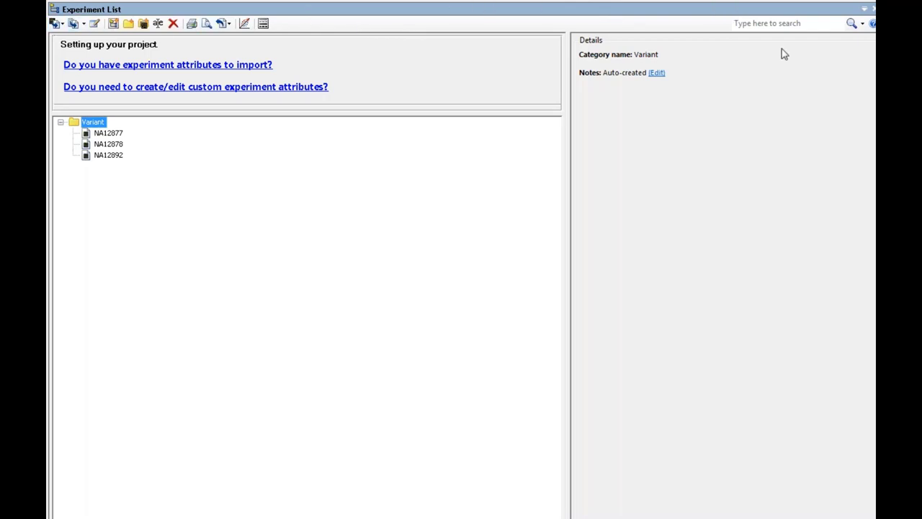
drag(807, 9, 791, 31)
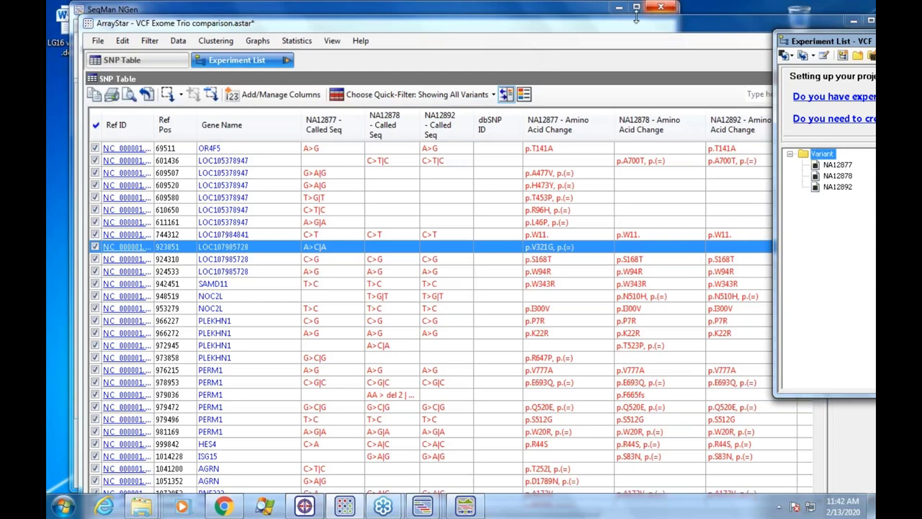
double_click(685, 25)
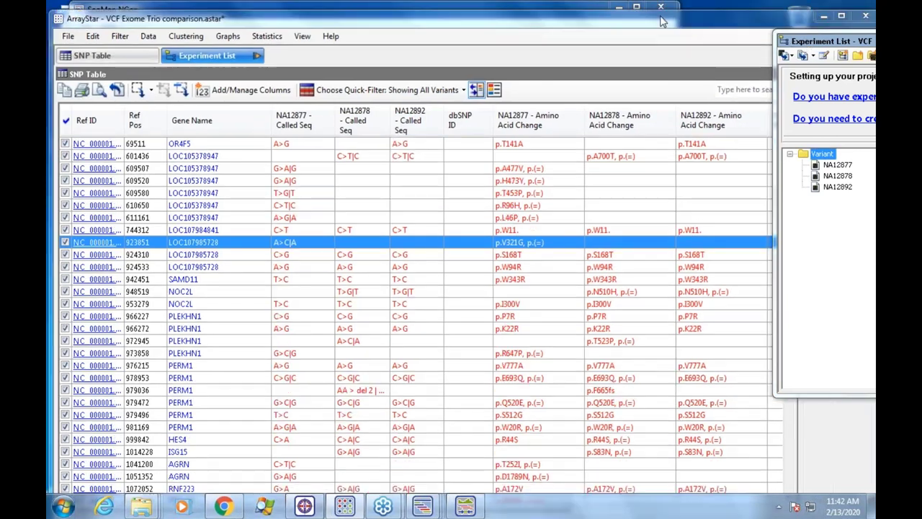